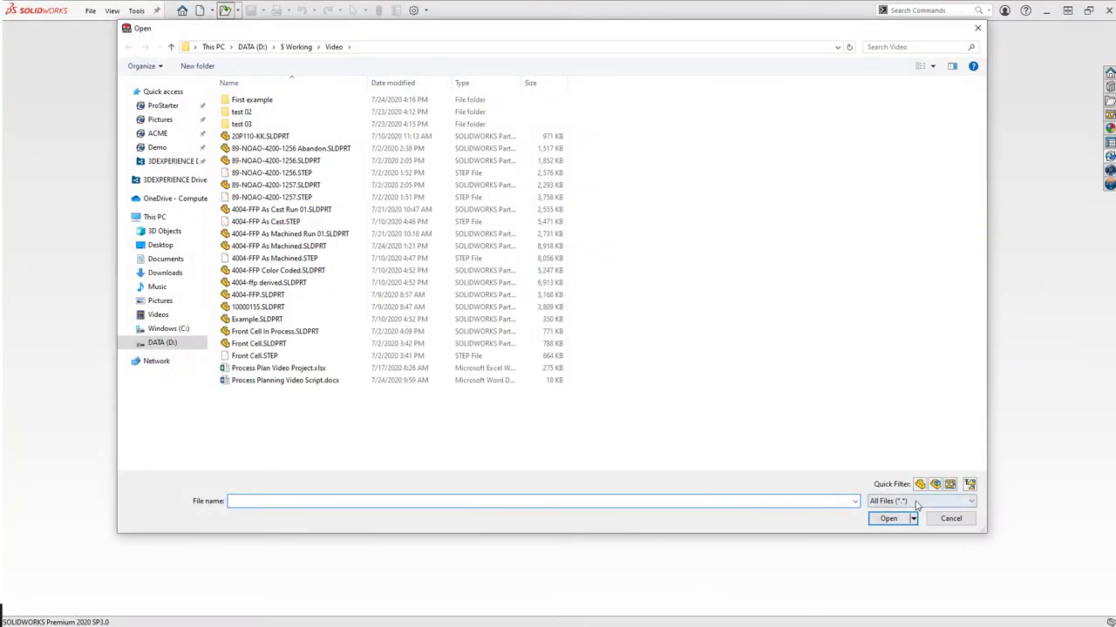
Step: Open 4004-FFP As Machined.STEP using the STEP file-type filter
click(921, 501)
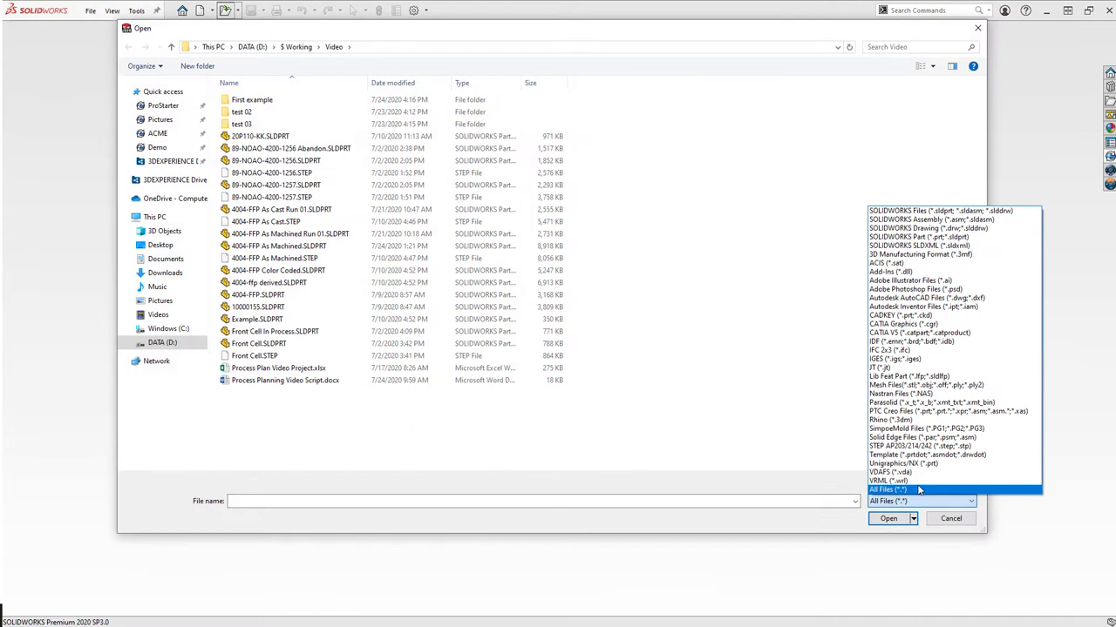
click(919, 446)
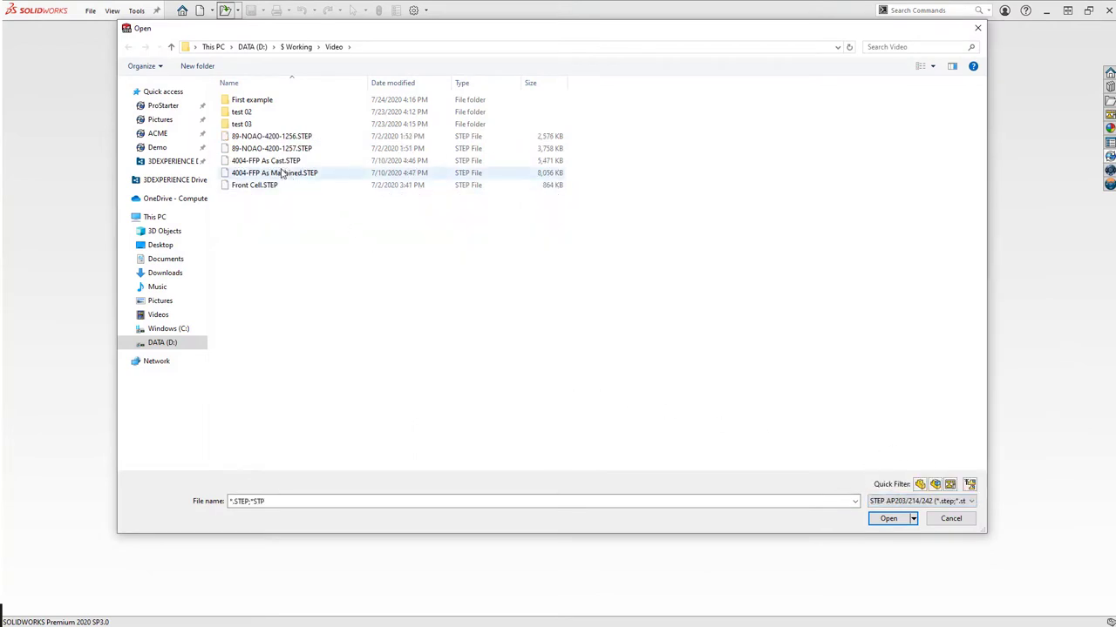
click(281, 172)
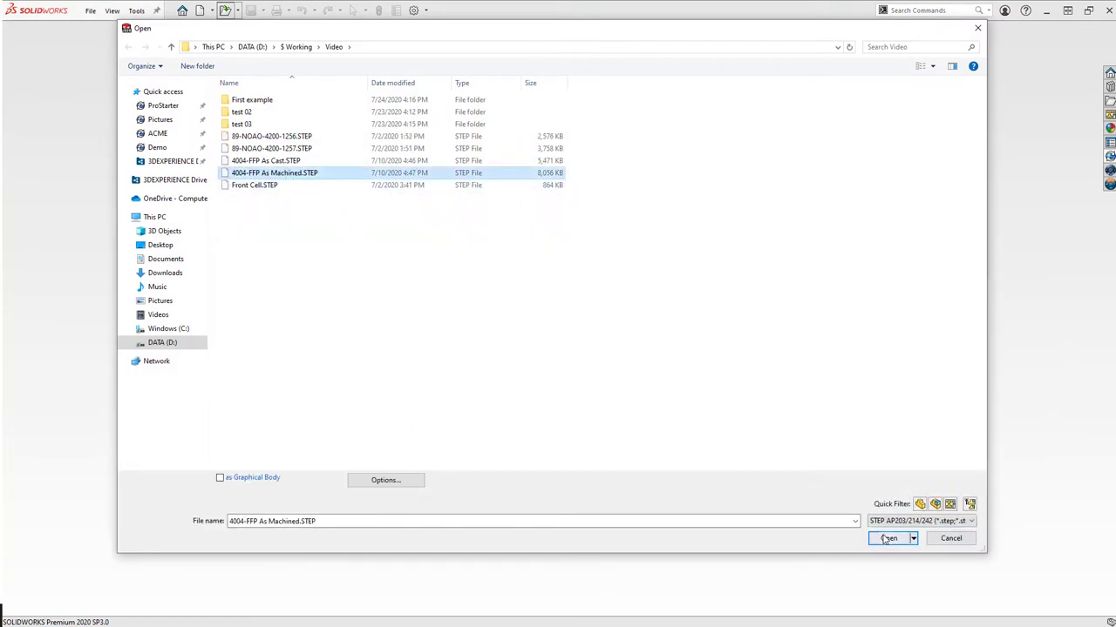
click(881, 535)
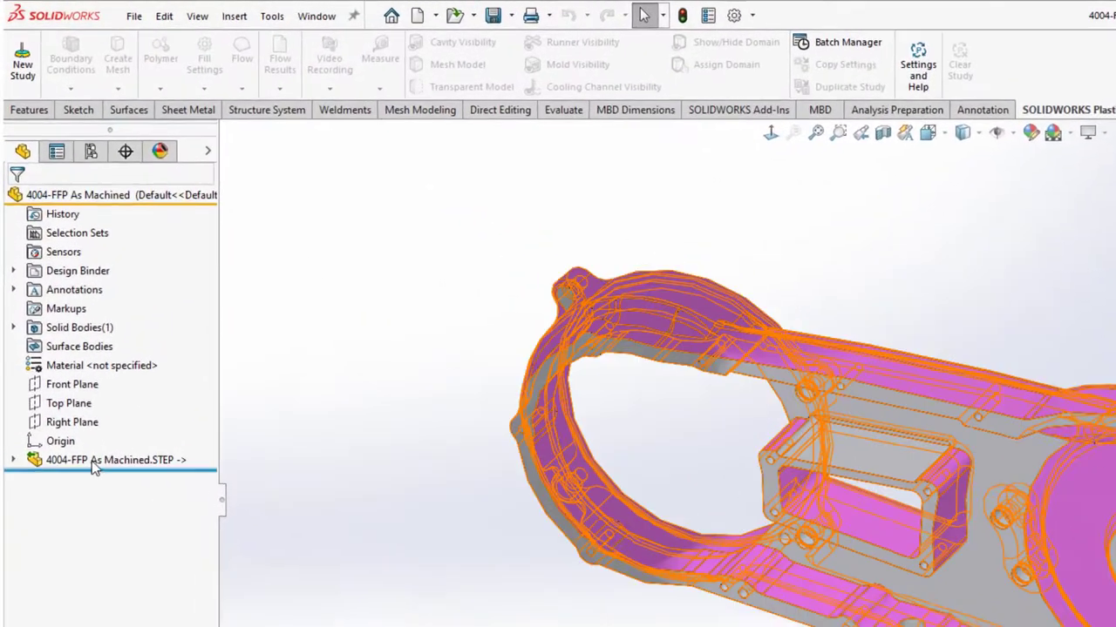
Step: Dissolve the imported STEP feature and break its link to the original CAD model
right_click(78, 481)
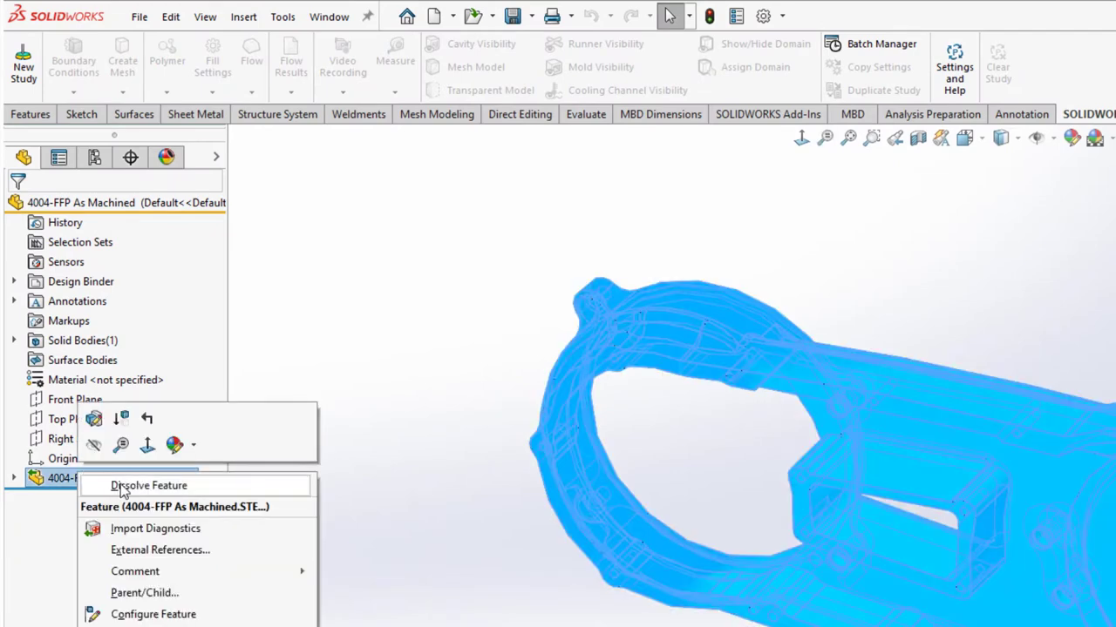
click(162, 489)
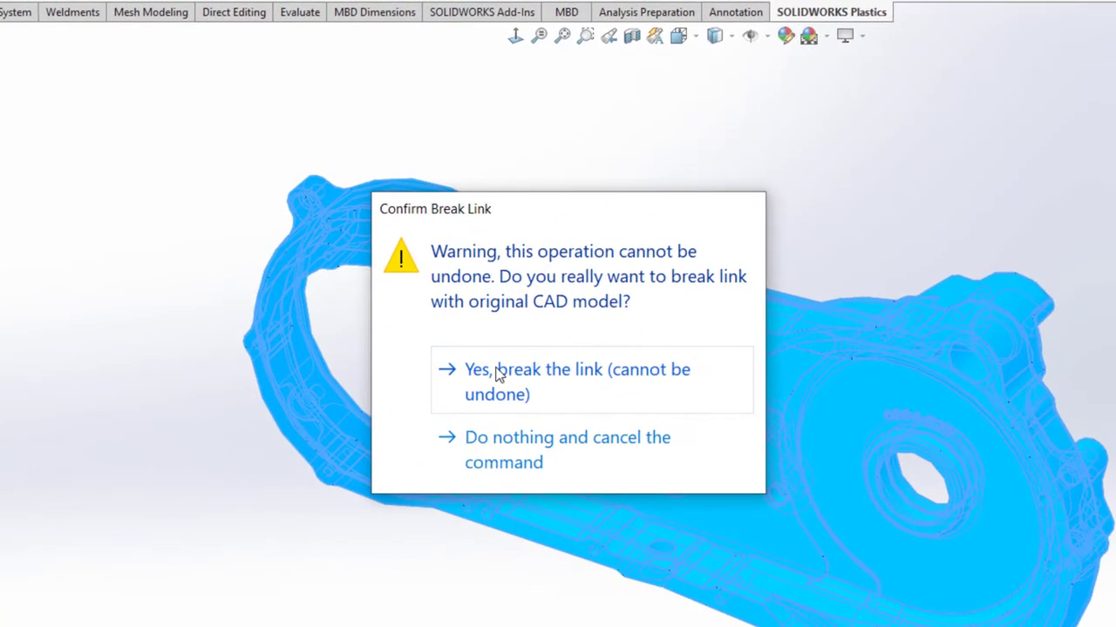
click(775, 474)
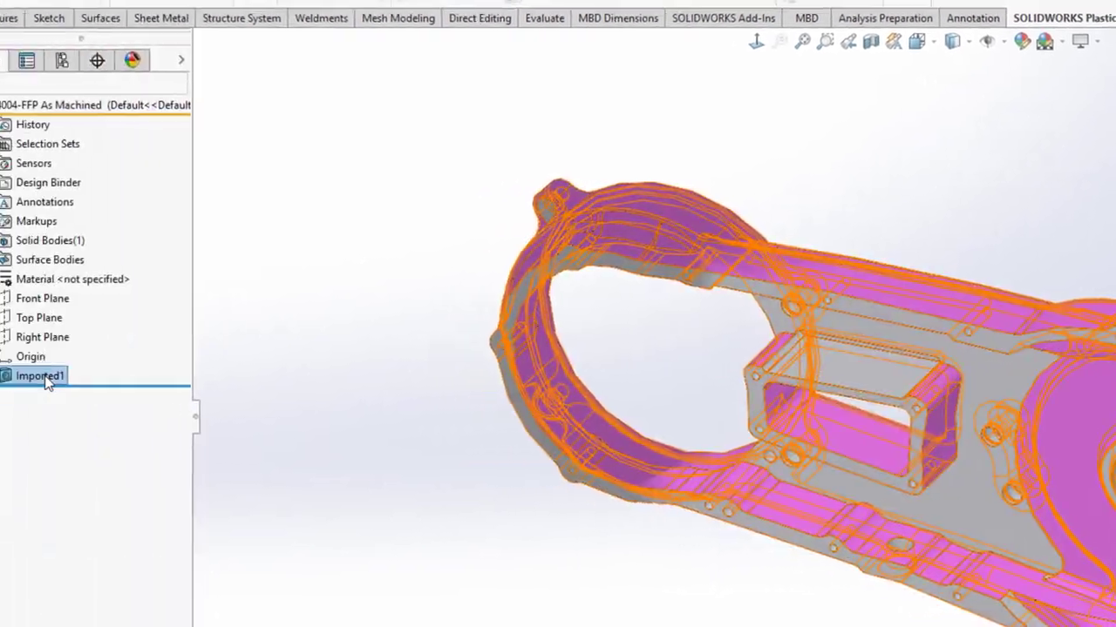
Step: Heal all faulty faces of Imported1 with Import Diagnostics and accept the repairs
right_click(75, 379)
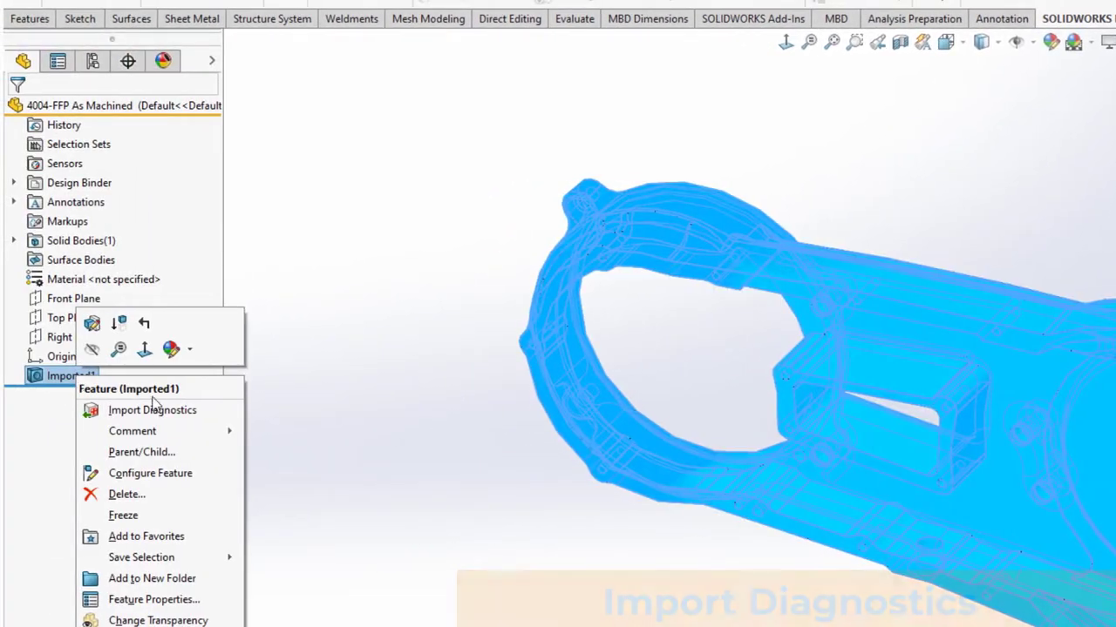
click(153, 410)
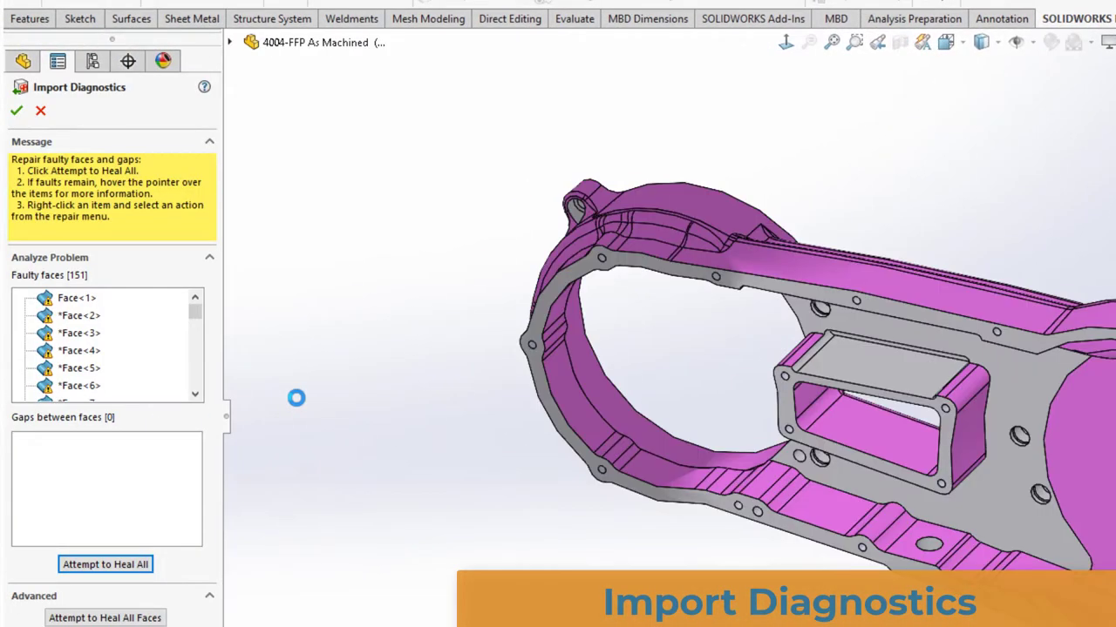
click(123, 565)
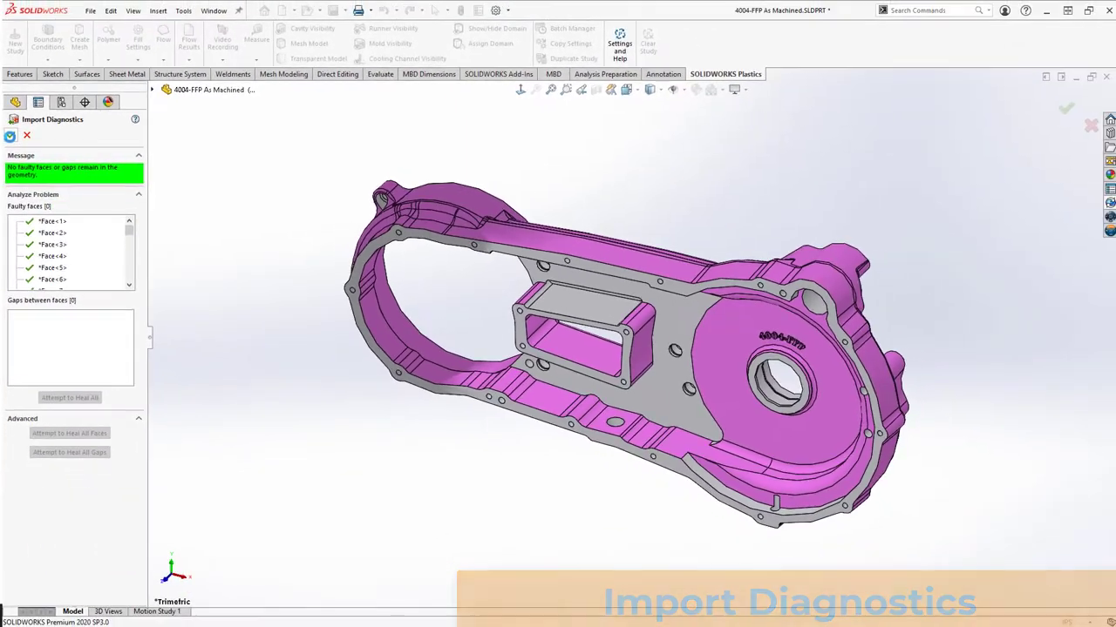
click(9, 136)
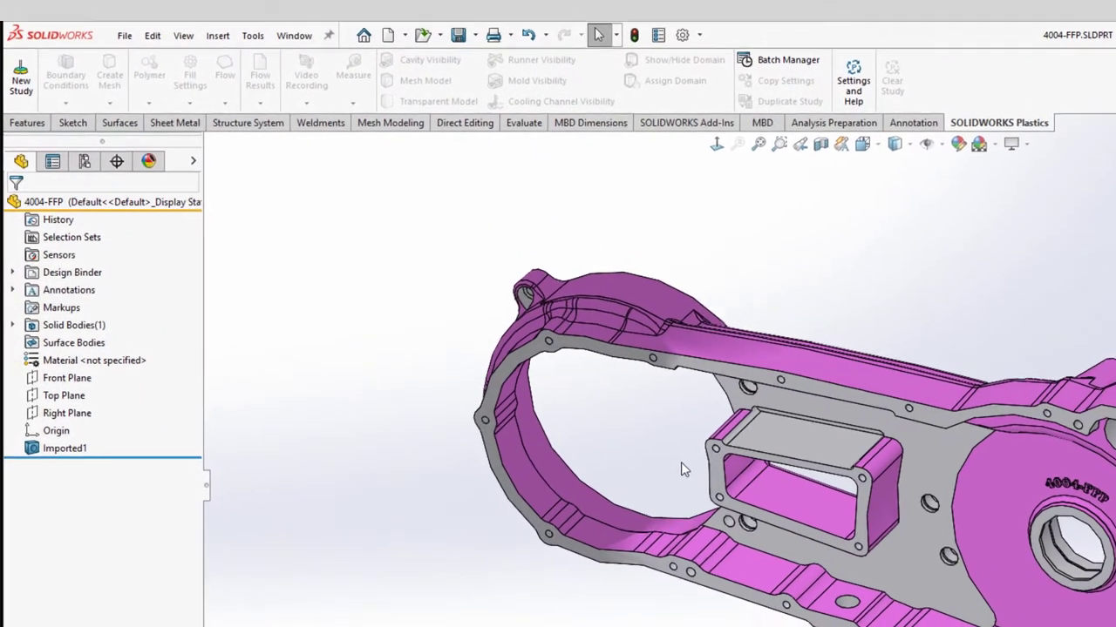
Step: Copy the Imported1 body with Move/Copy Body
click(649, 369)
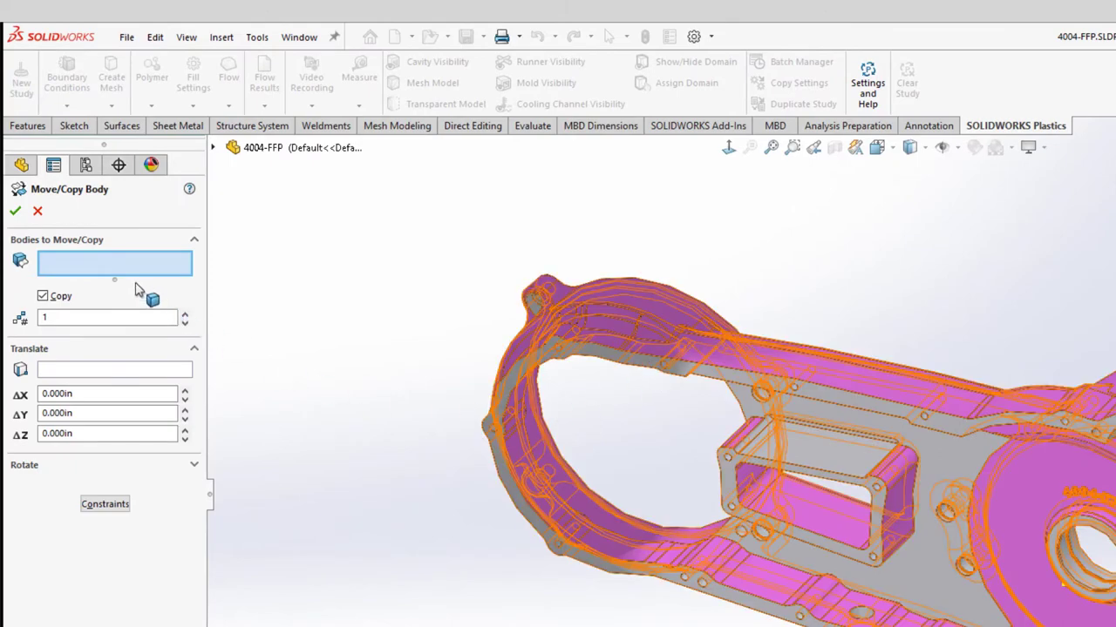
key(Return)
key(f)
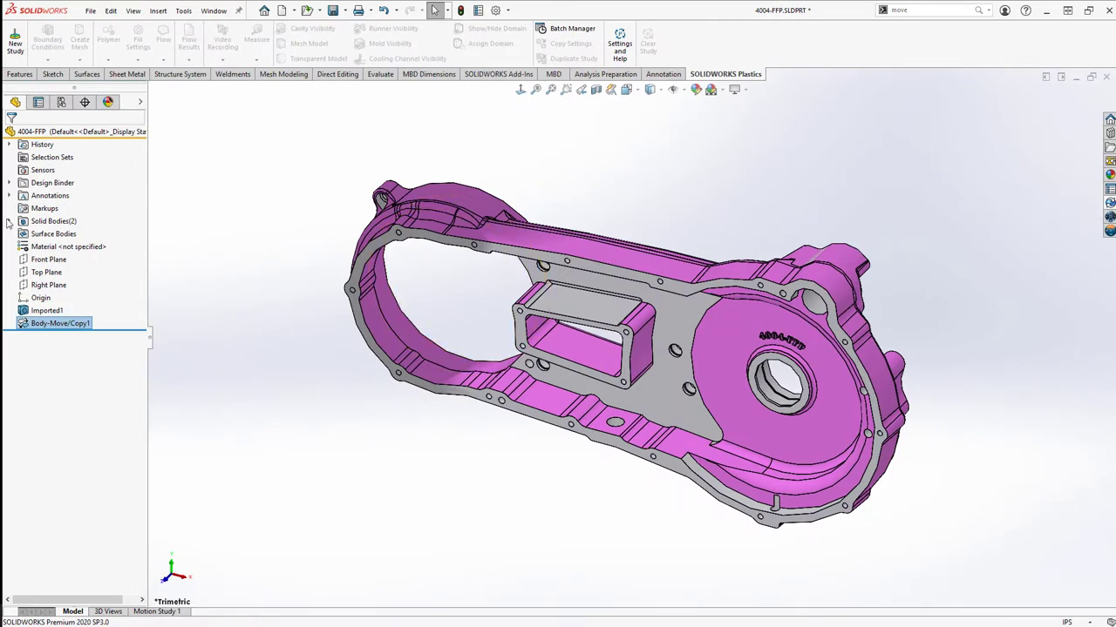
Step: Hide the original Imported1 body under Solid Bodies and start the Shell command
click(9, 221)
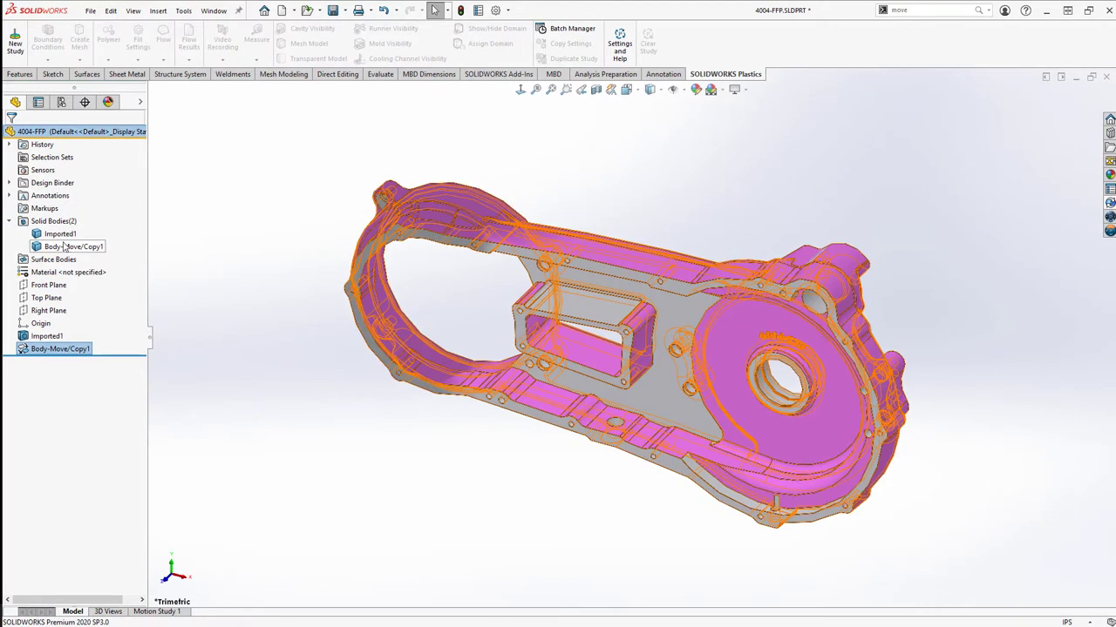
click(61, 233)
click(87, 217)
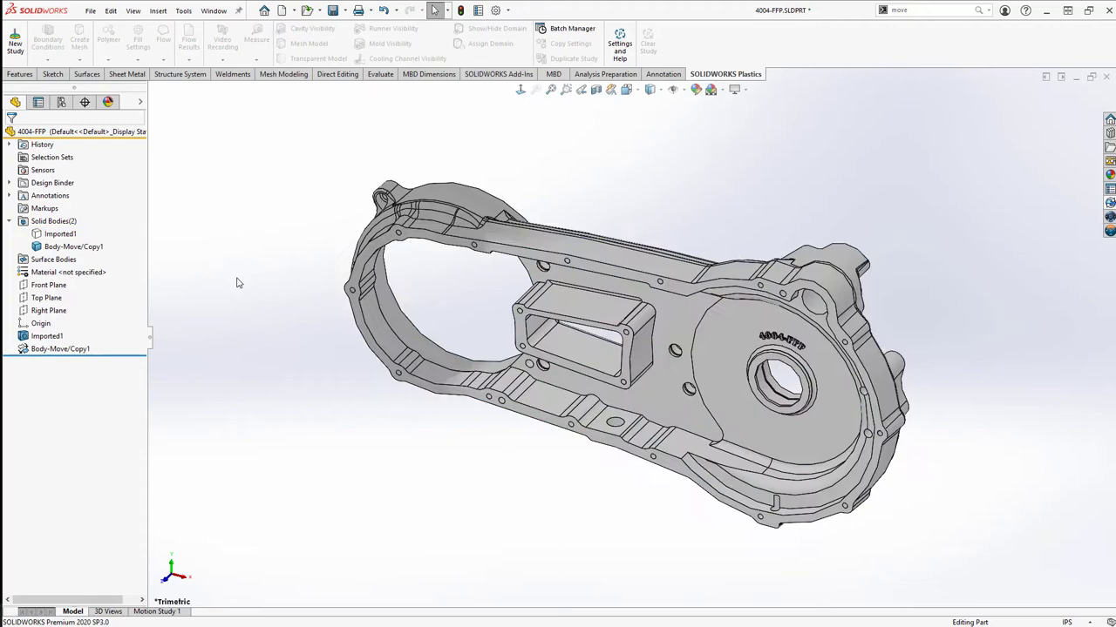
text(ssect)
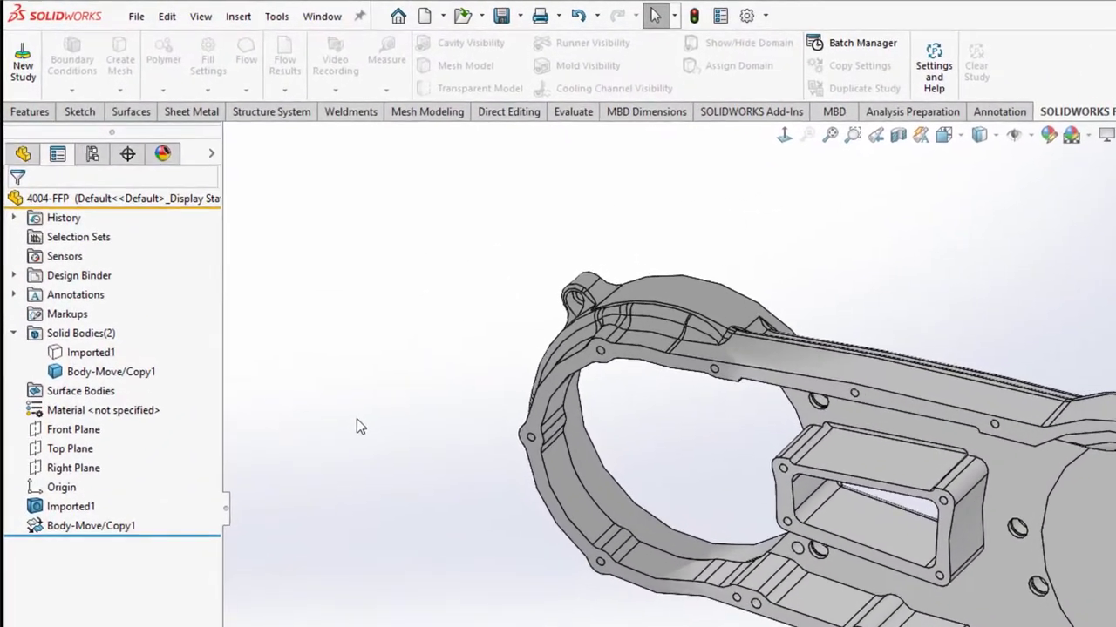
key(Return)
Step: Shell the copied Body-Move/Copy1 body to a 0.002in wall thickness
click(108, 256)
drag(107, 255, 37, 259)
text(0.03)
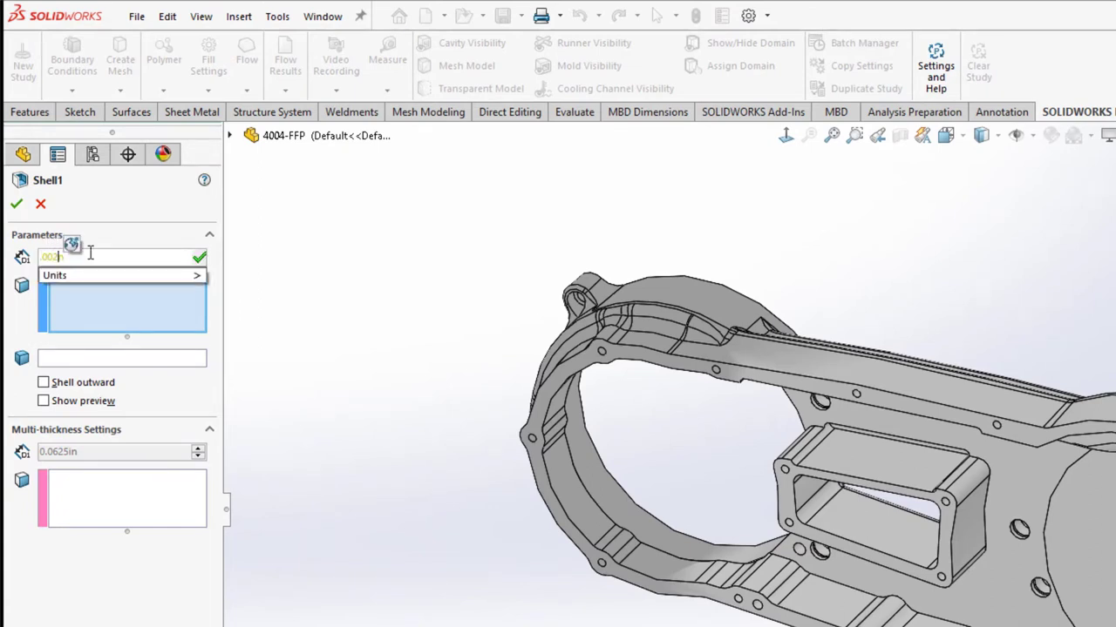
click(96, 359)
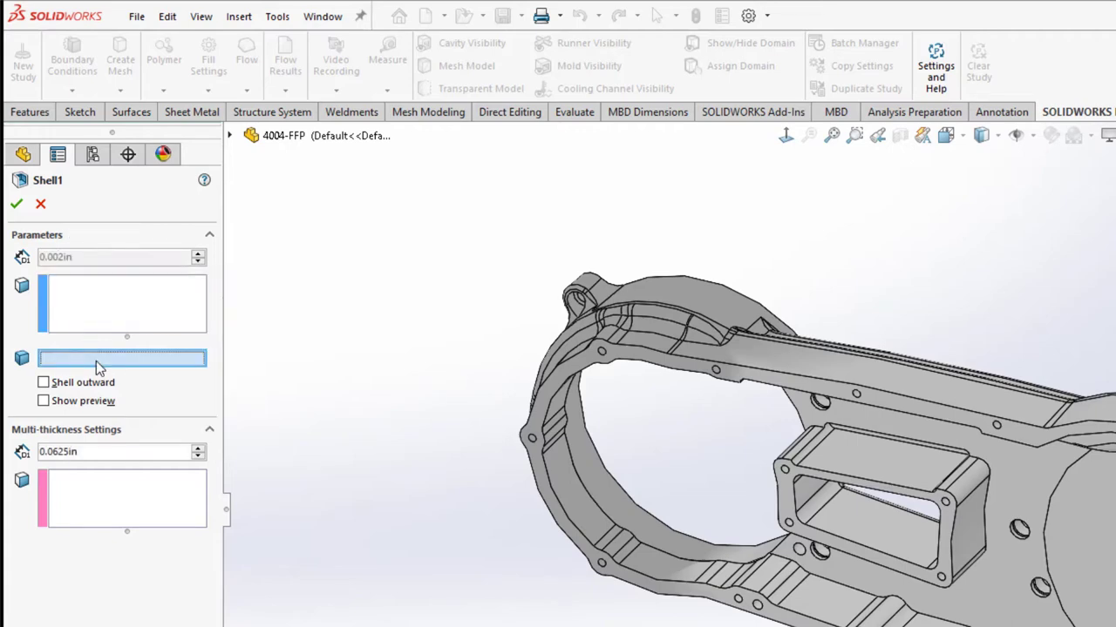
click(568, 493)
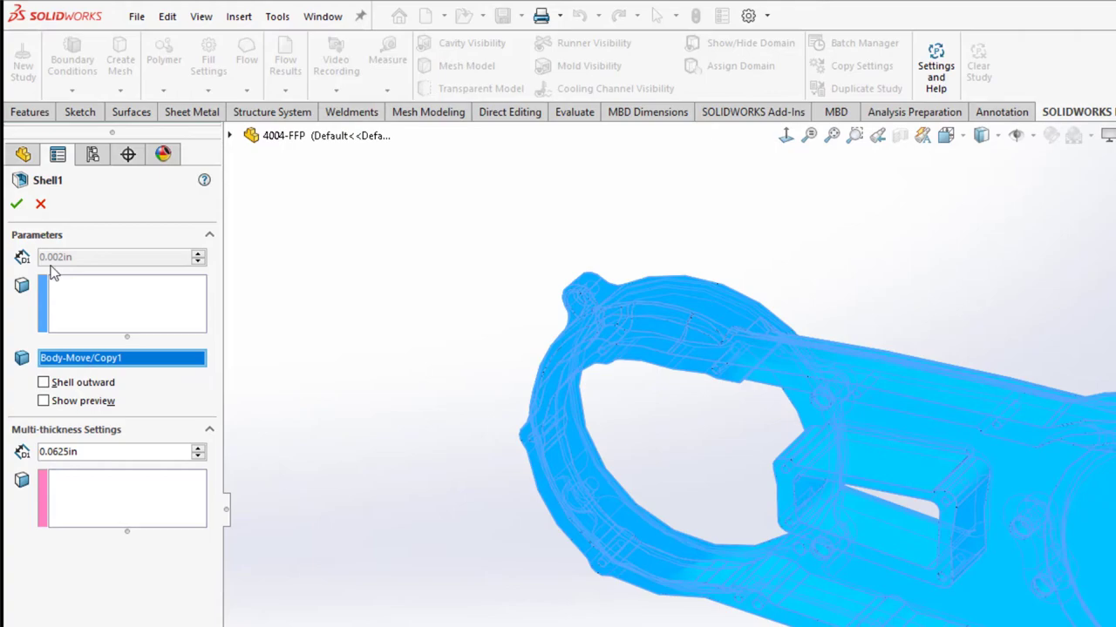
click(16, 204)
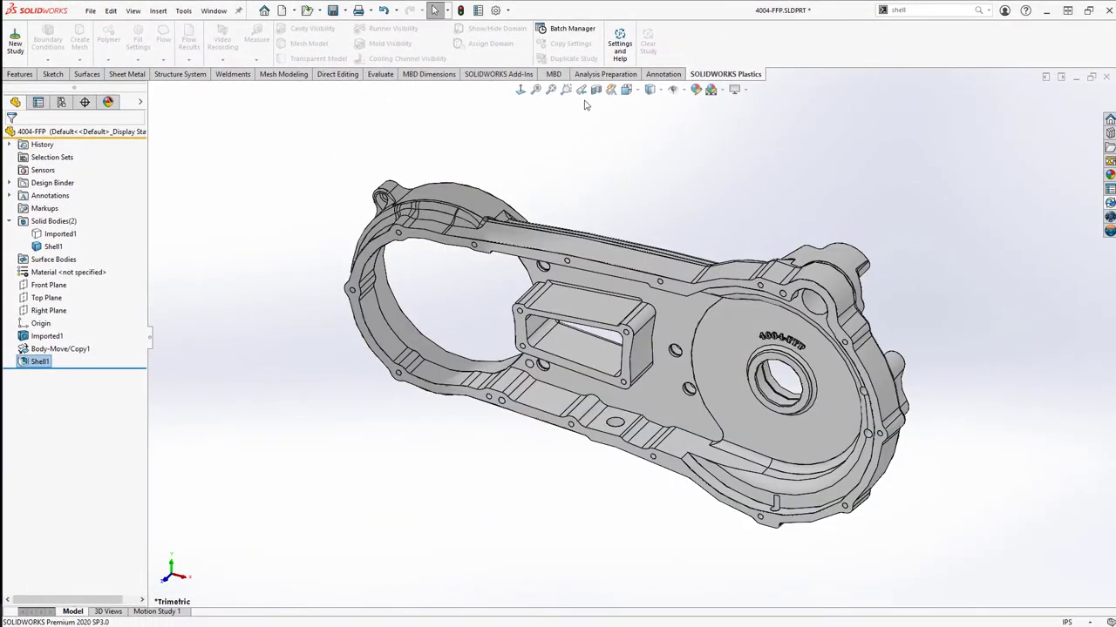
Step: Section the part along the Top Plane and inspect the thin shell wall
click(596, 90)
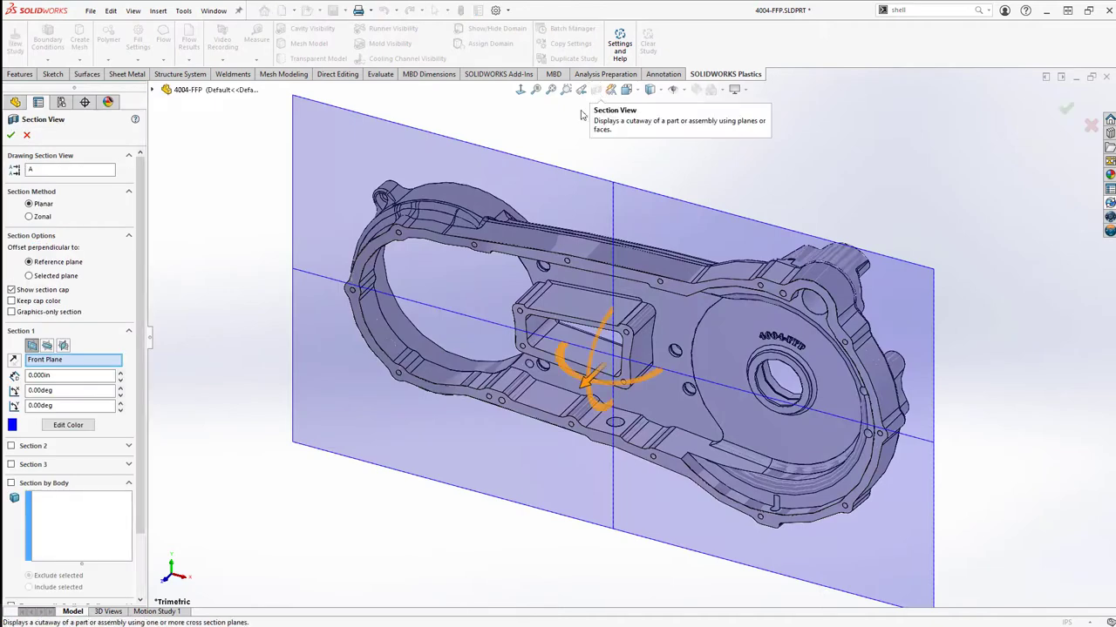
click(48, 346)
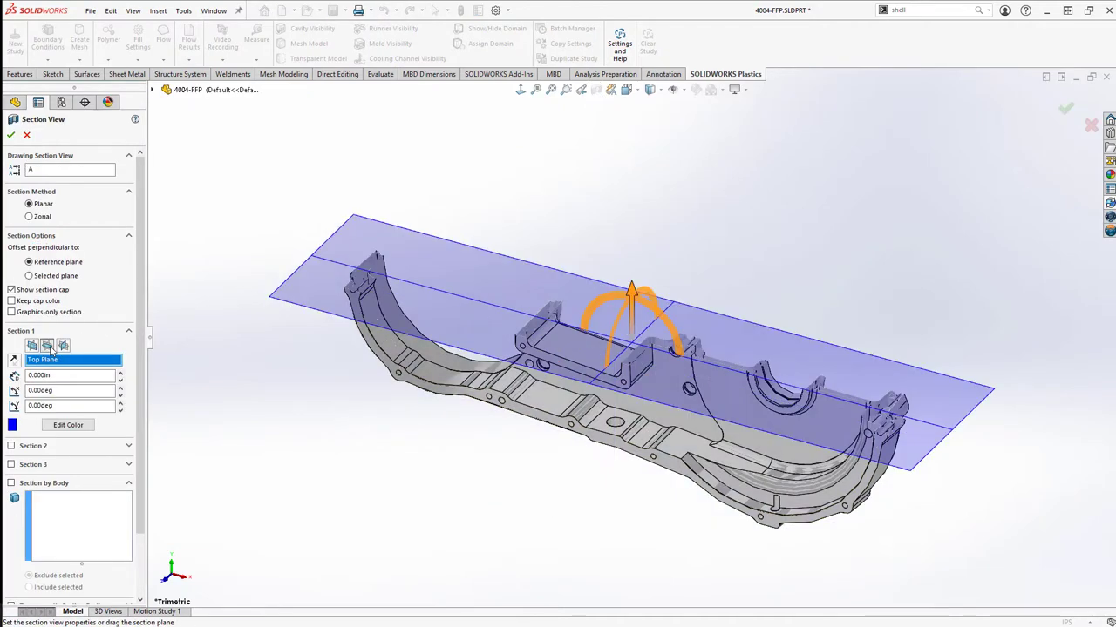
key(Return)
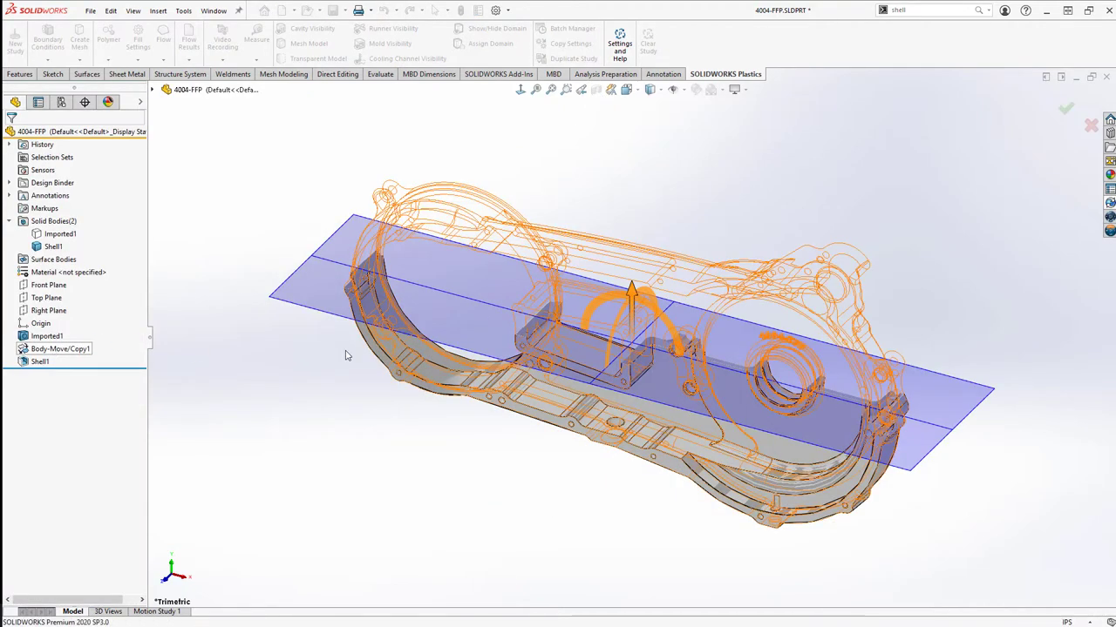
scroll(523, 342, down, 6)
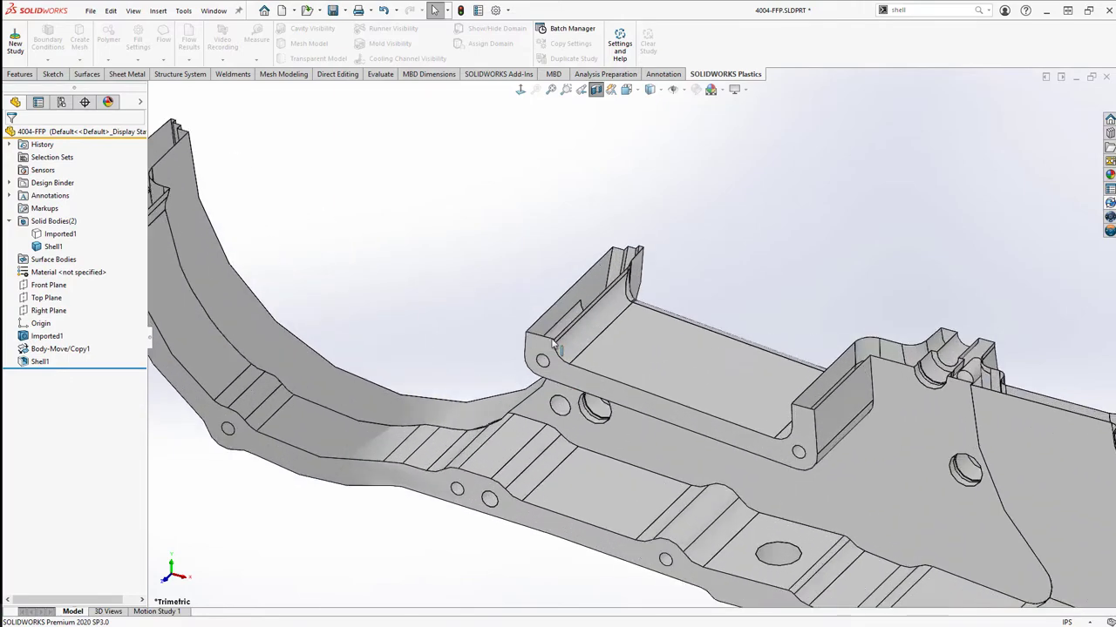
scroll(553, 335, down, 4)
middle_drag(549, 329, 539, 344)
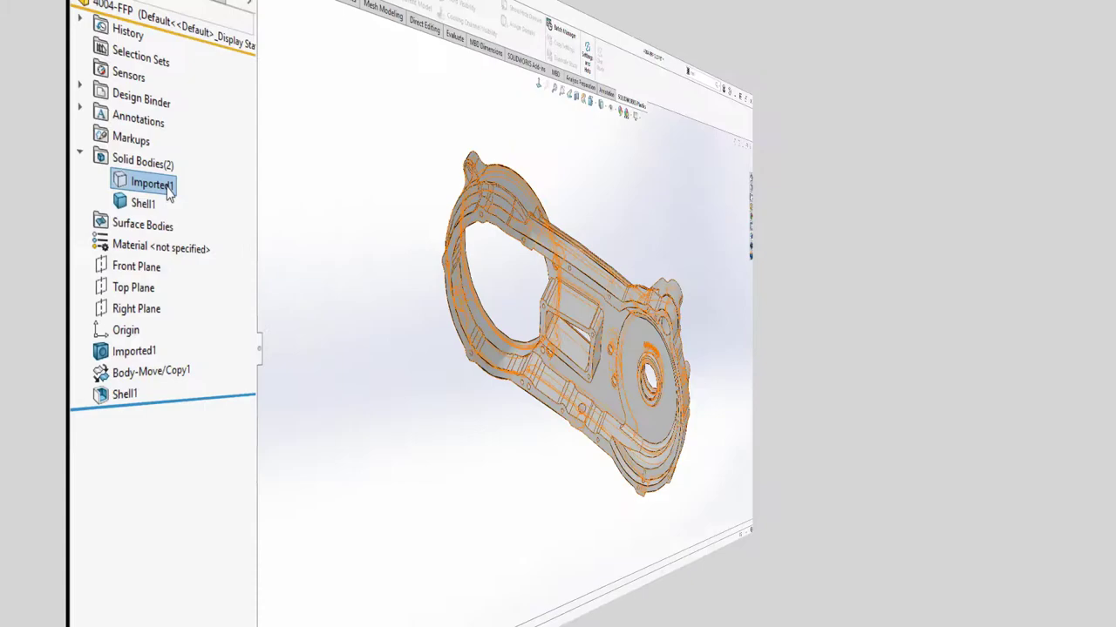
Step: Combine by subtracting Shell1 from the Imported1 main body
click(18, 217)
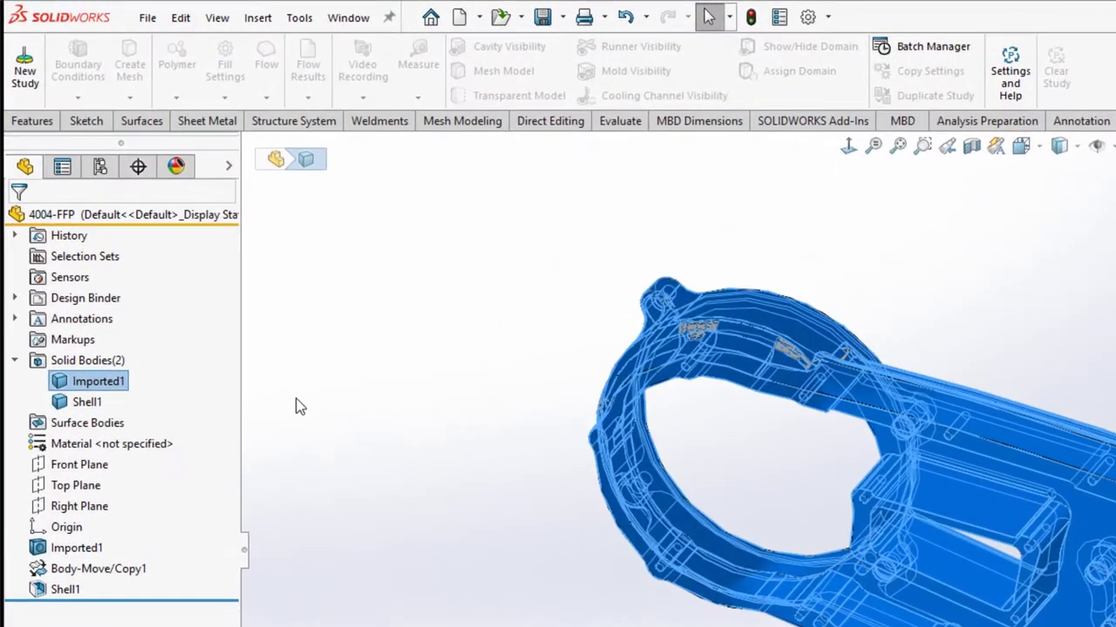
key(Return)
click(95, 364)
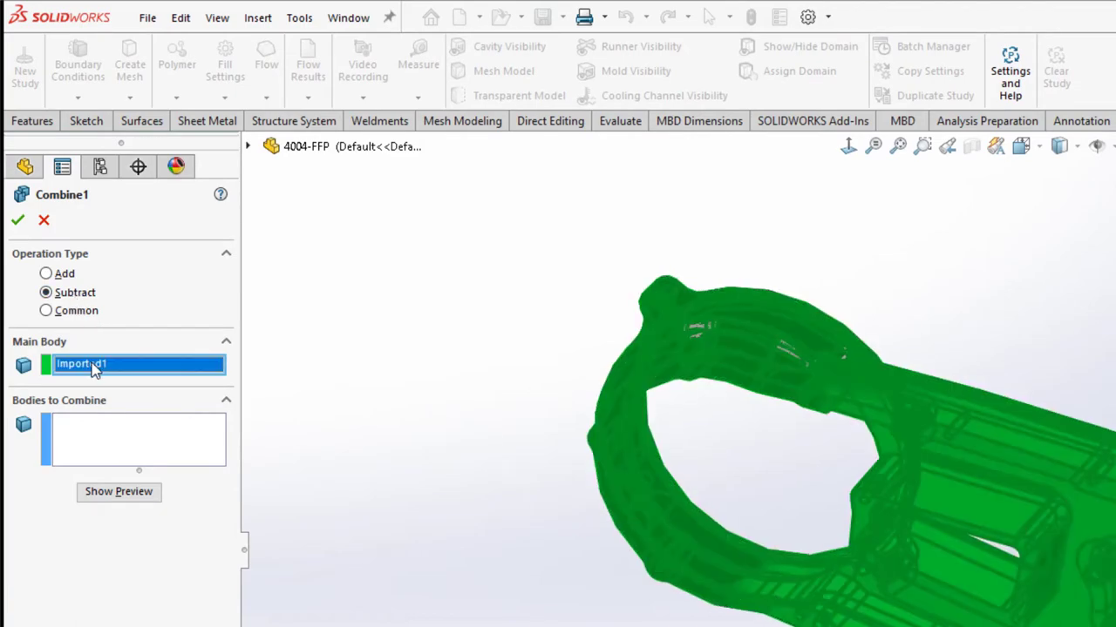
click(247, 147)
click(269, 292)
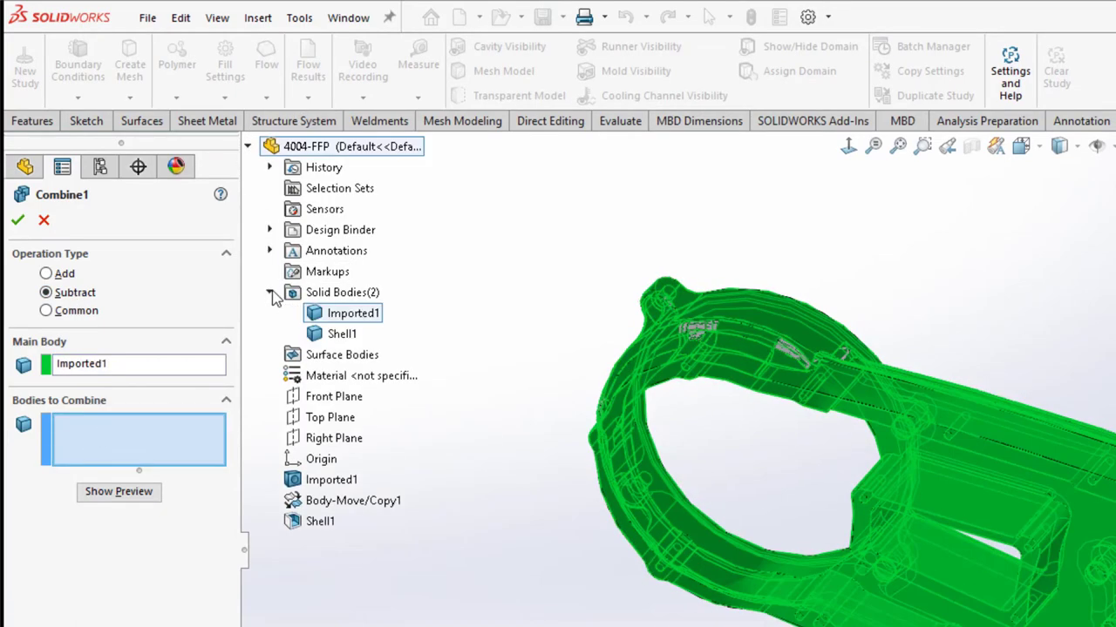
click(340, 334)
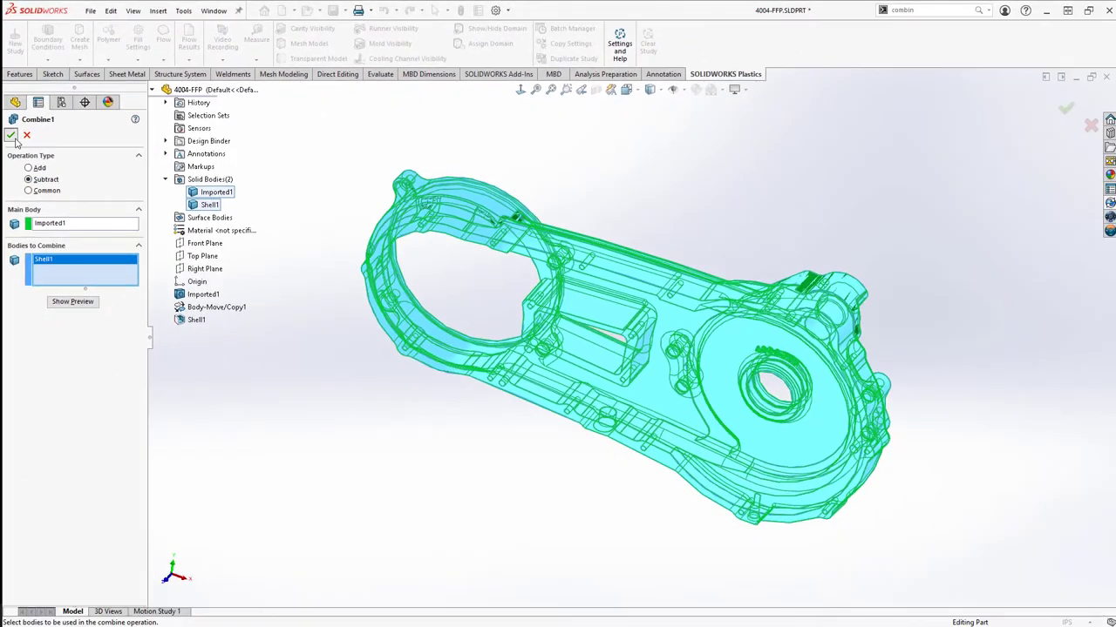
key(Return)
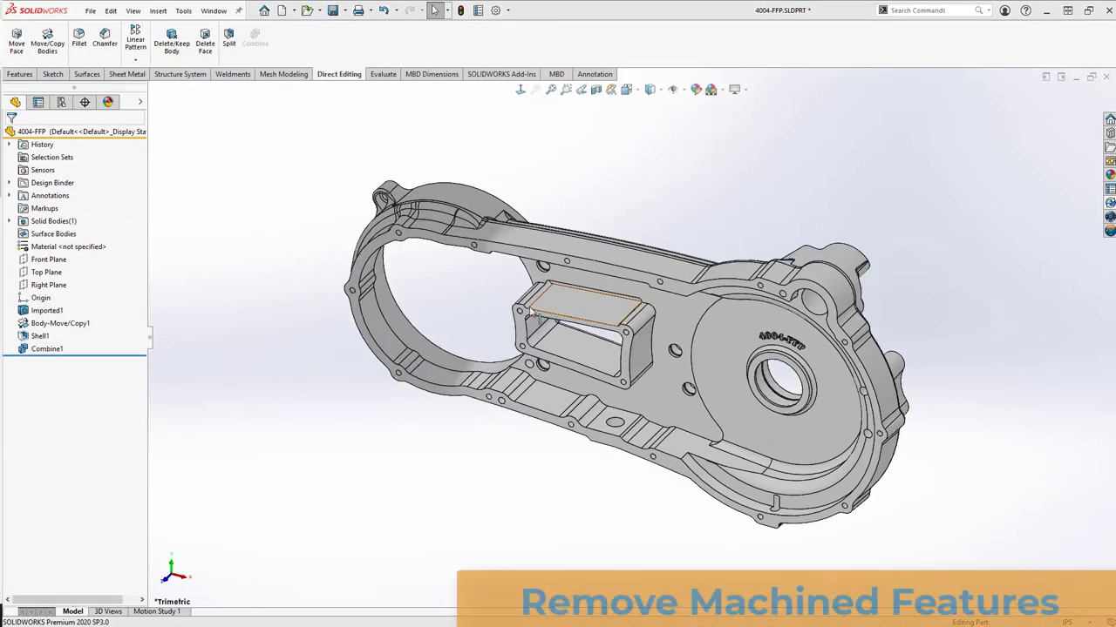
Step: Start Delete Face and select the first small hole faces around the ring for patching
click(205, 45)
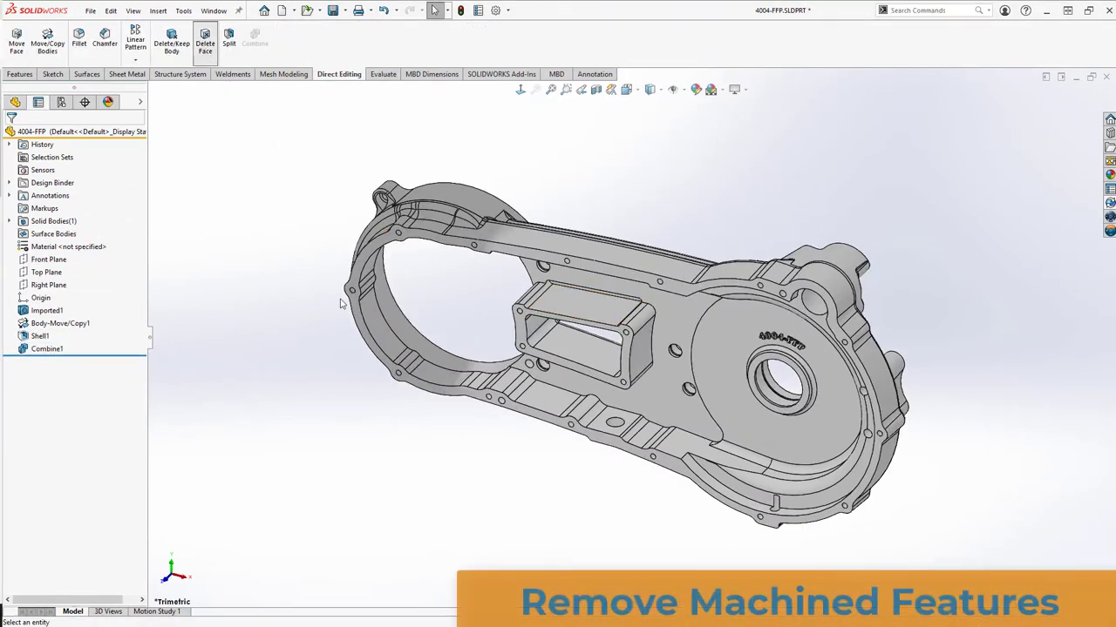
middle_drag(343, 304, 389, 295)
scroll(389, 295, down, 10)
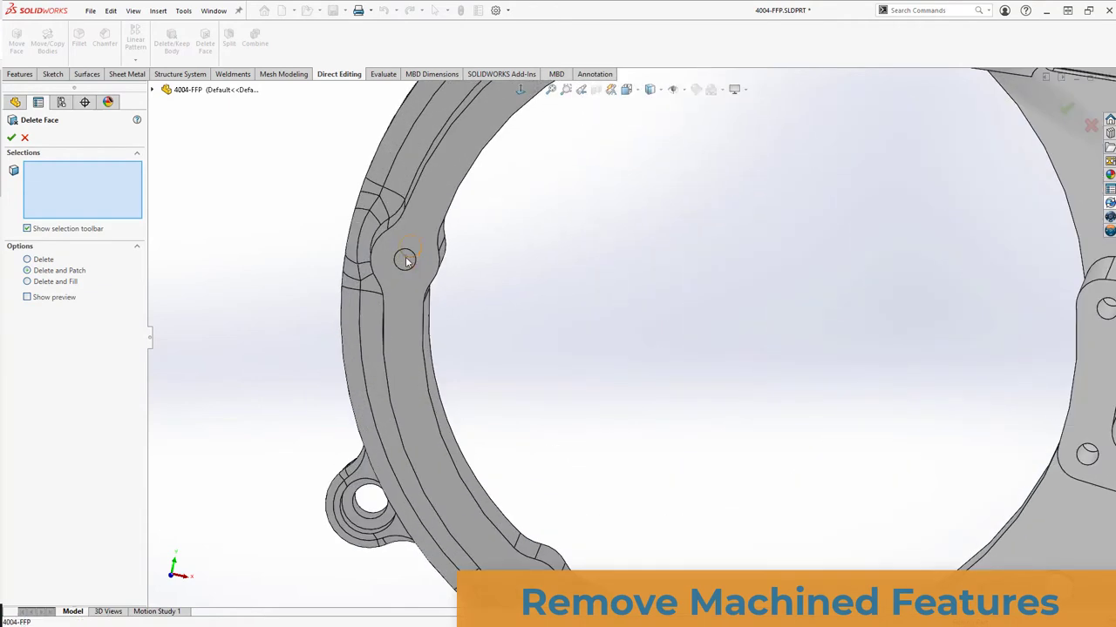
click(407, 257)
click(405, 253)
ctrl+middle_drag(442, 379, 301, 100)
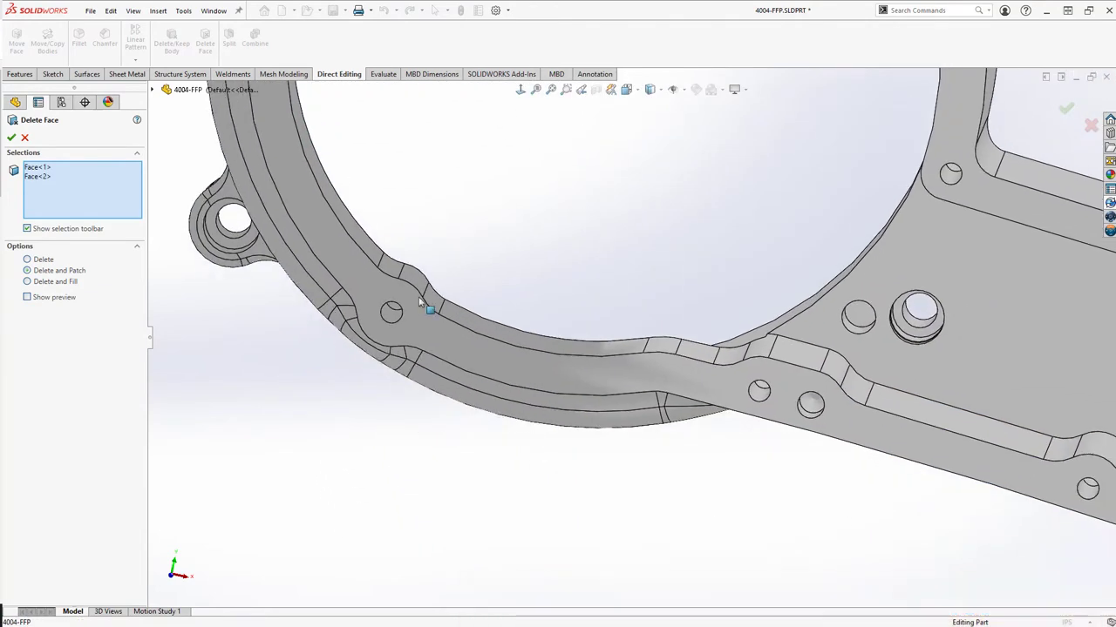
click(391, 310)
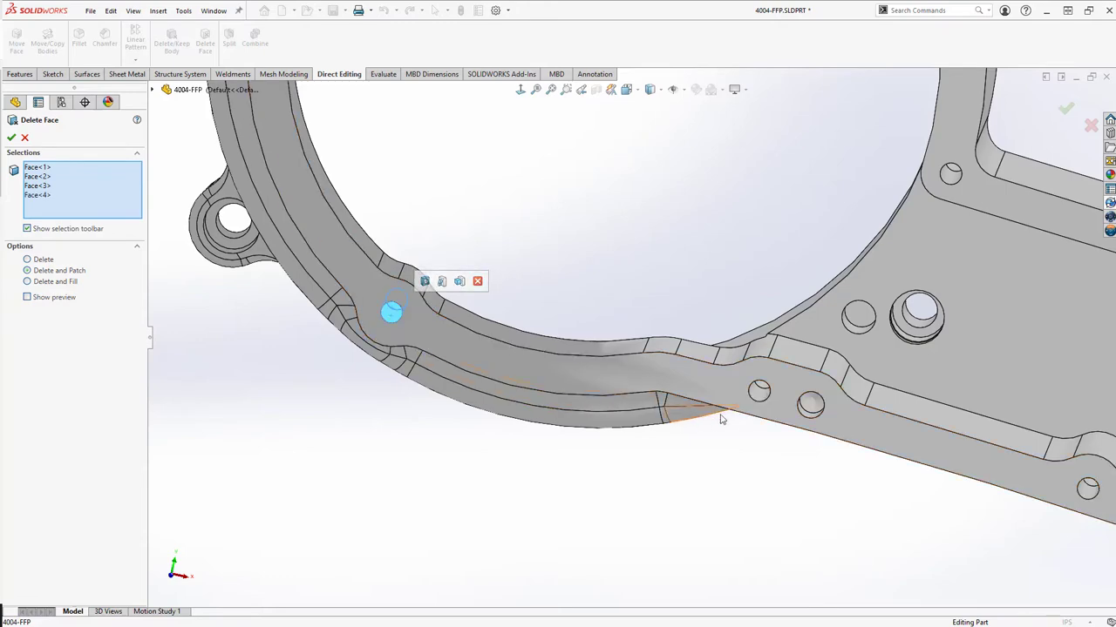
click(761, 392)
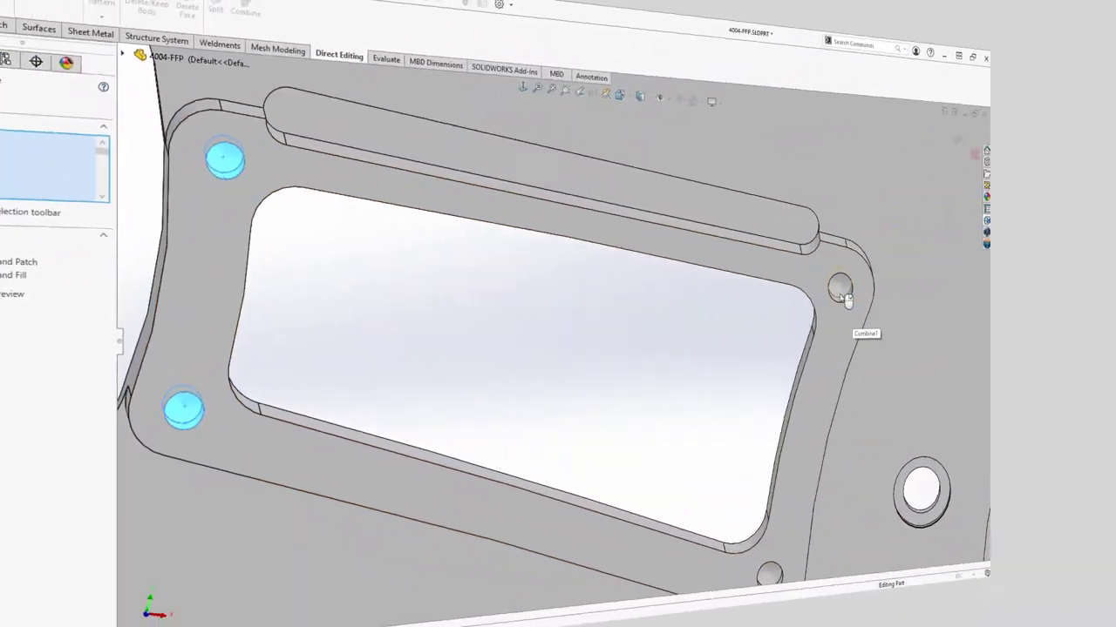
click(841, 290)
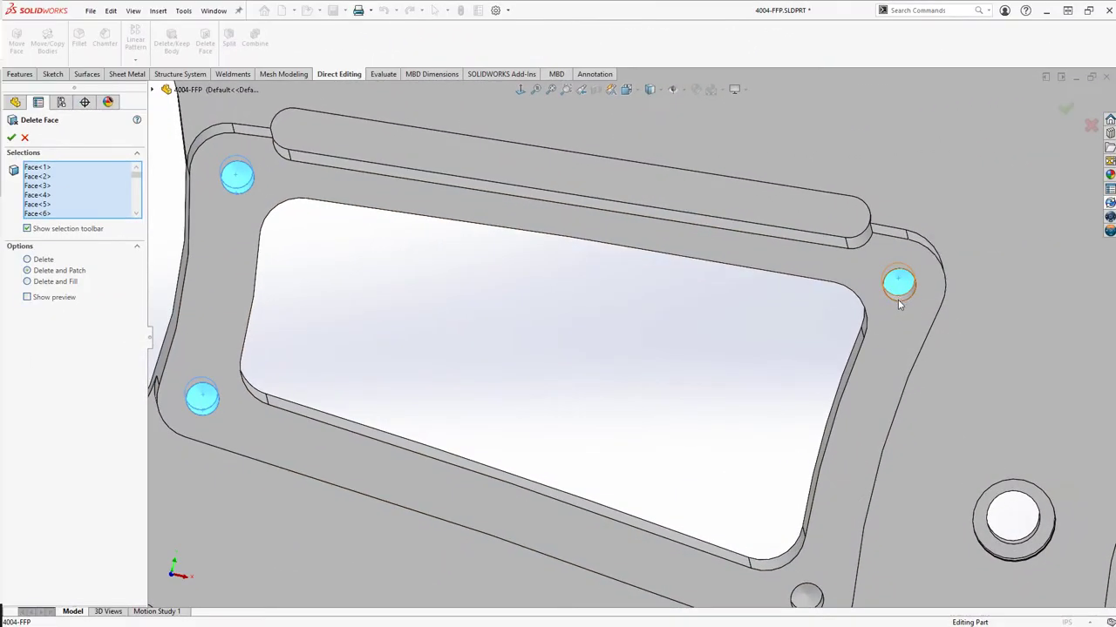
Step: Add the corner hole and inner hole faces, then apply the Delete and Patch
scroll(898, 300, up, 3)
scroll(765, 523, down, 6)
click(765, 523)
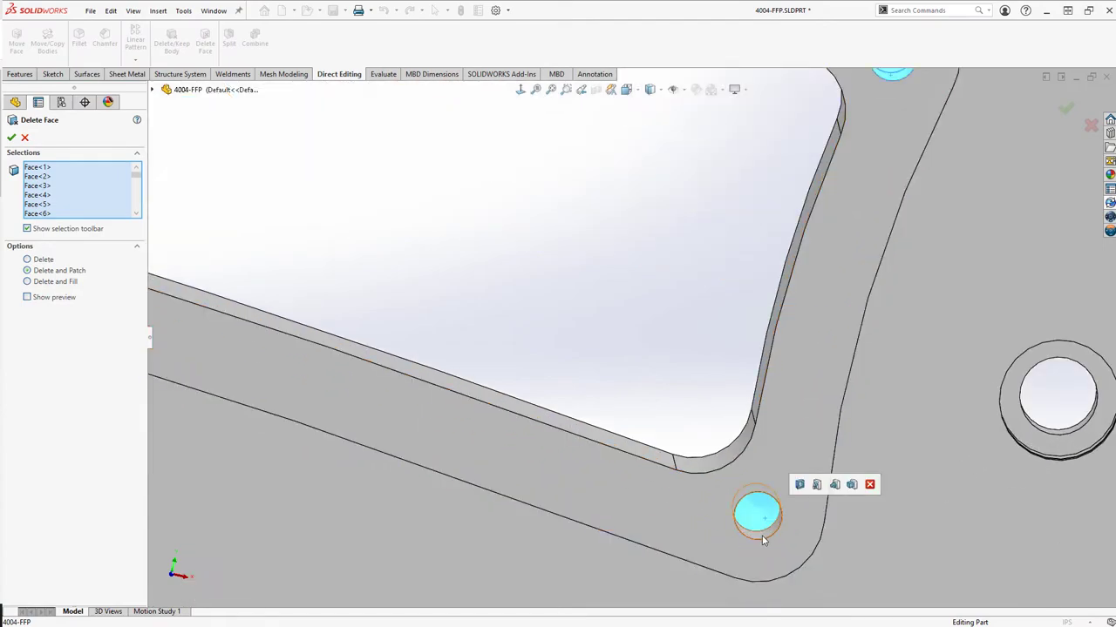
scroll(750, 532, up, 6)
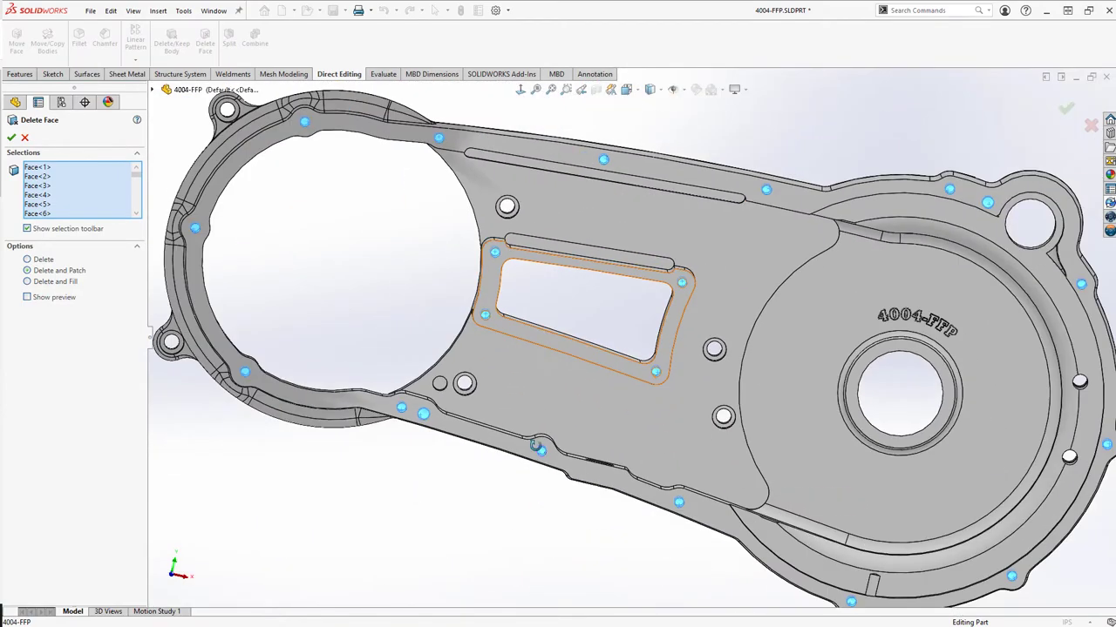
middle_drag(542, 452, 518, 392)
scroll(514, 367, down, 6)
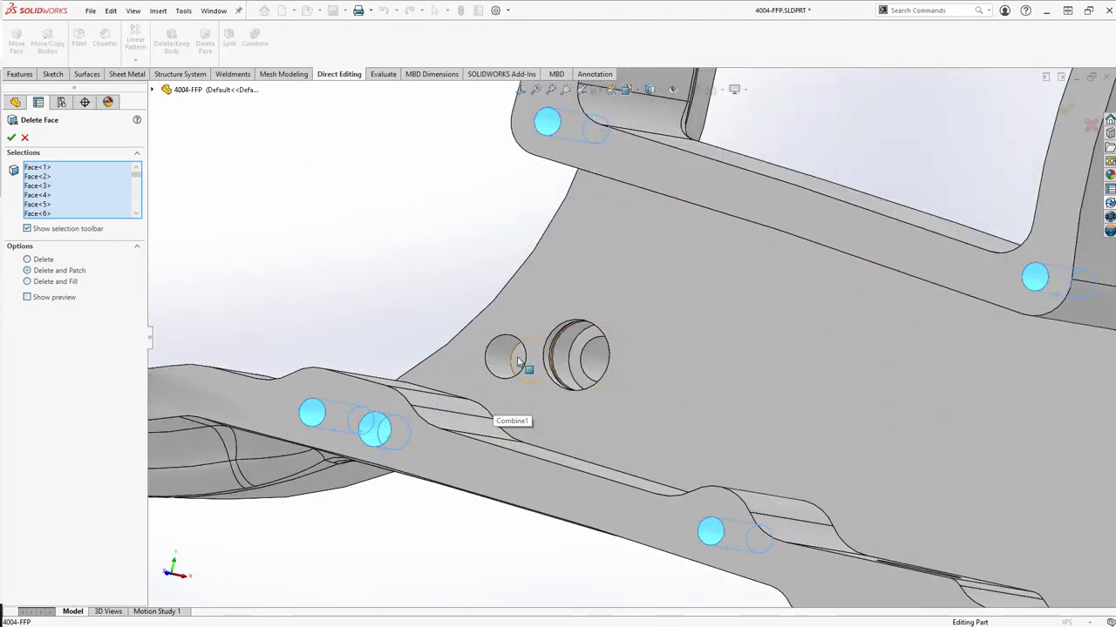
click(507, 355)
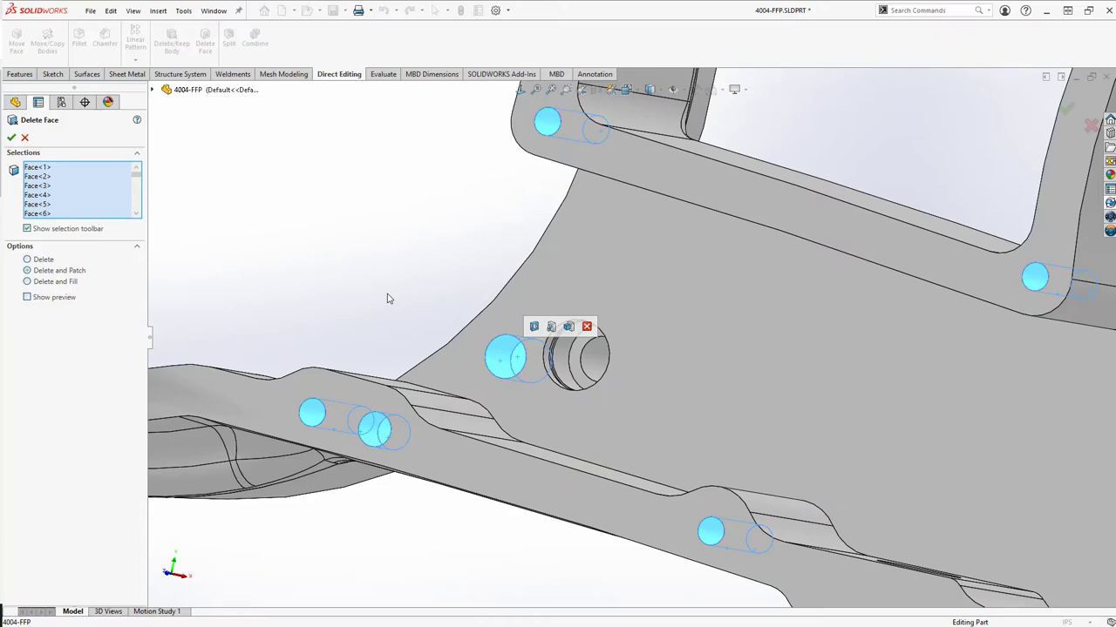
key(f)
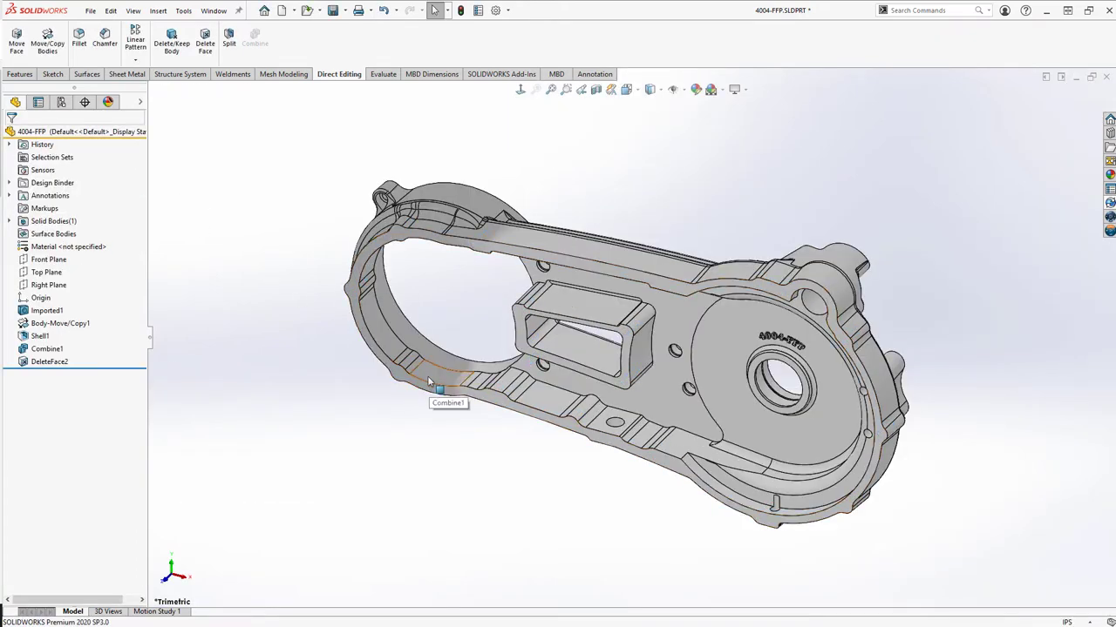
scroll(436, 386, down, 5)
middle_drag(433, 375, 447, 329)
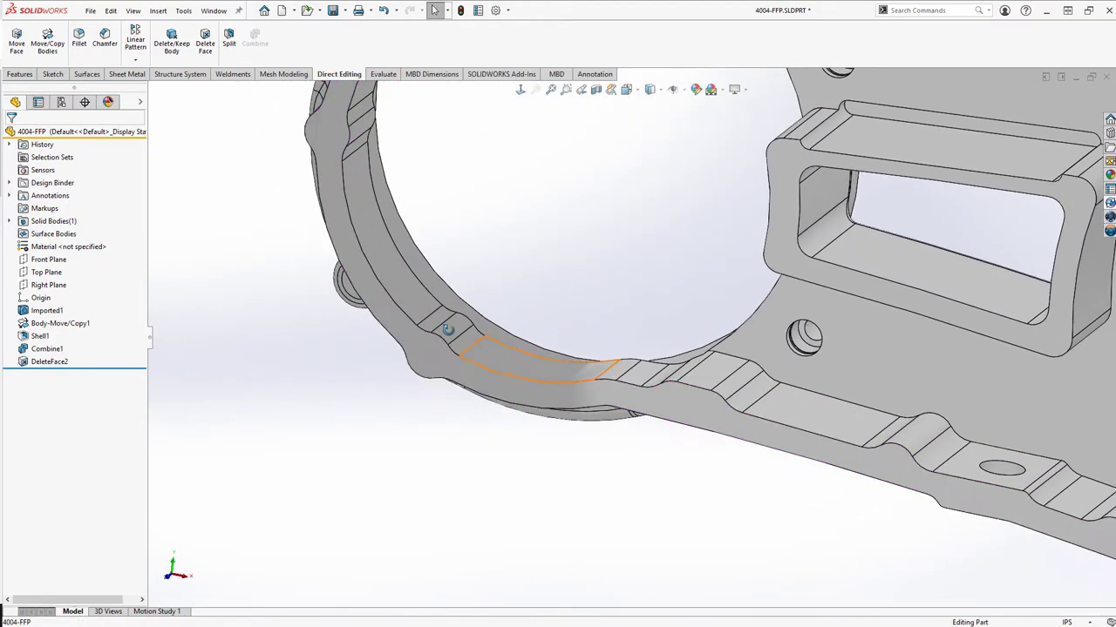
key(ctrl+7)
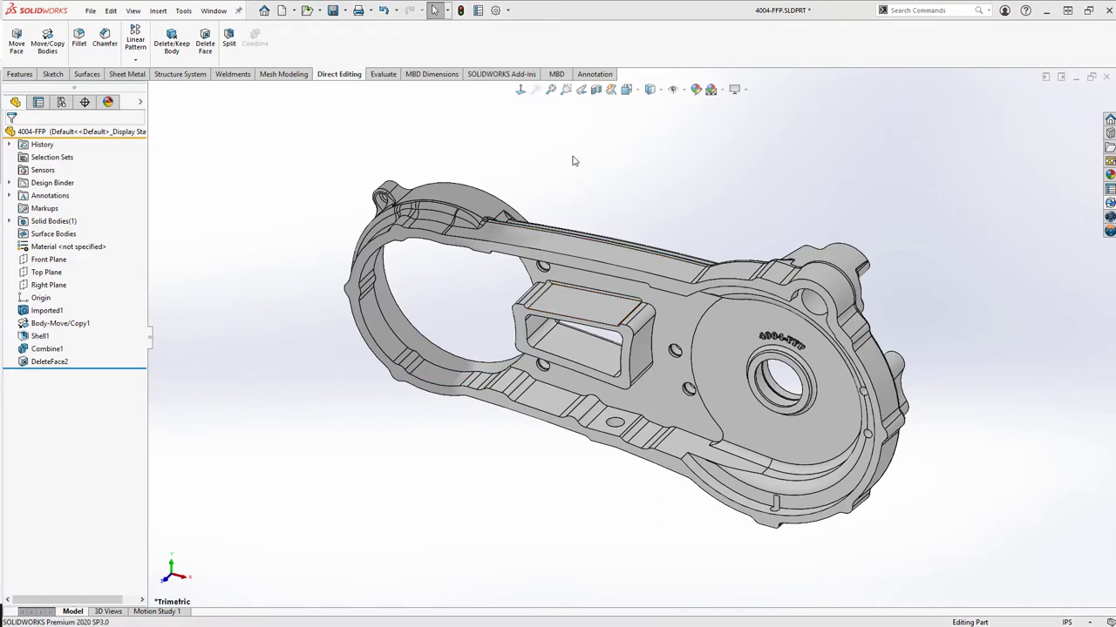
click(596, 91)
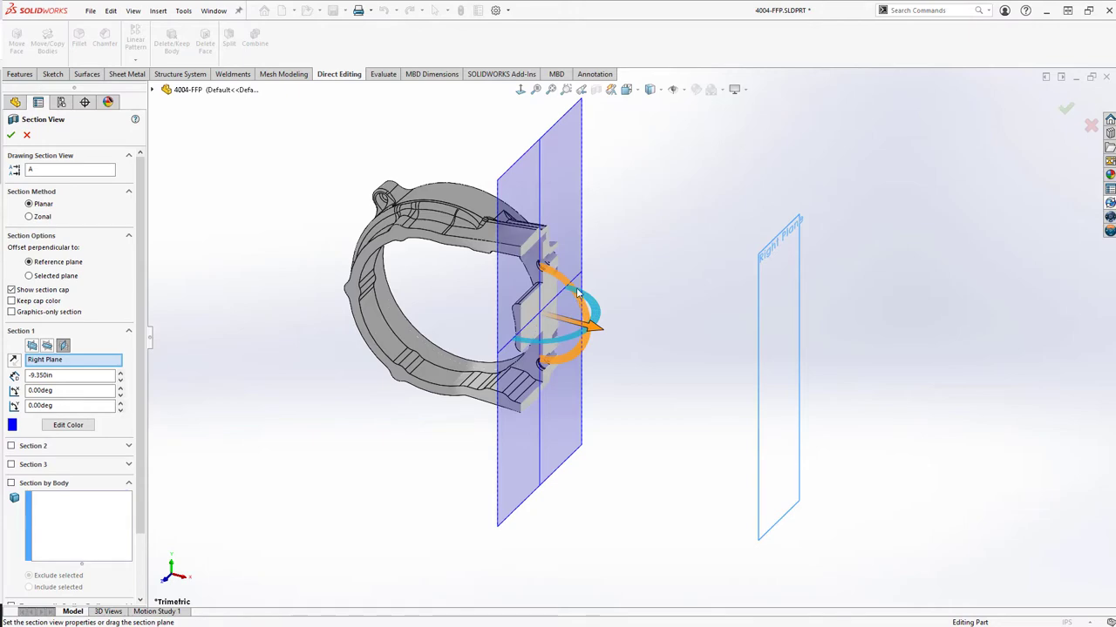
key(Return)
middle_drag(578, 288, 571, 305)
scroll(571, 305, down, 6)
scroll(570, 305, down, 6)
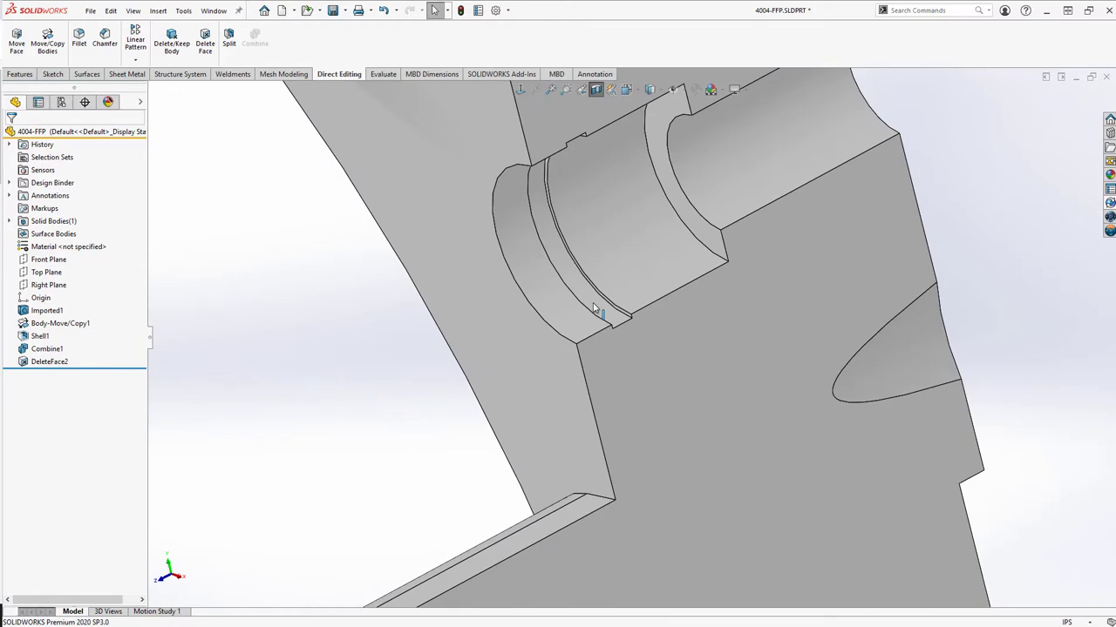
click(596, 89)
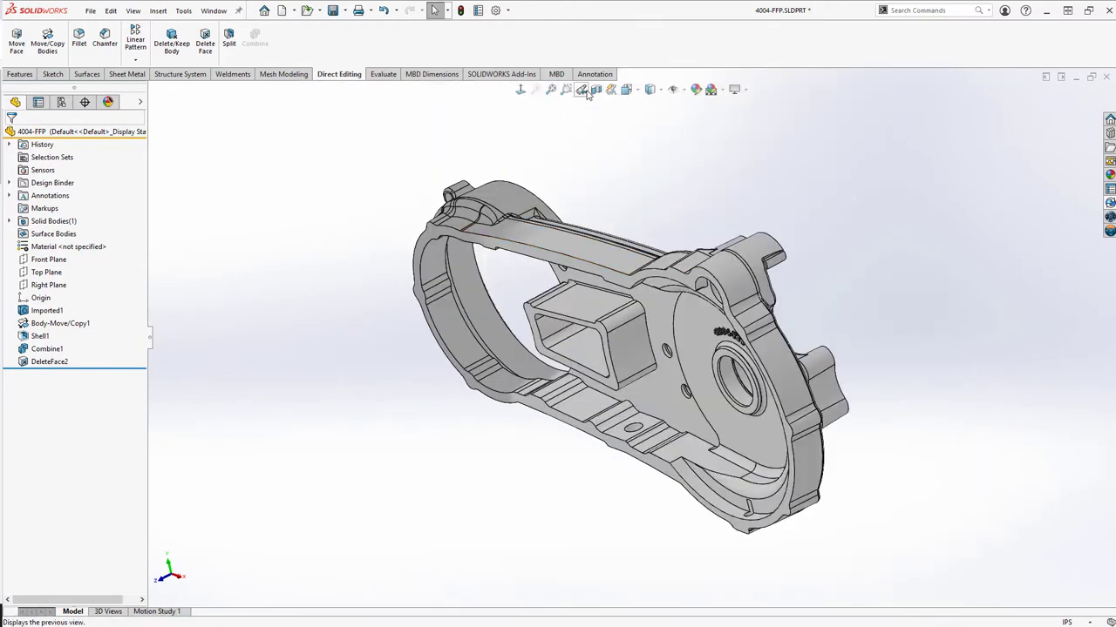
click(581, 89)
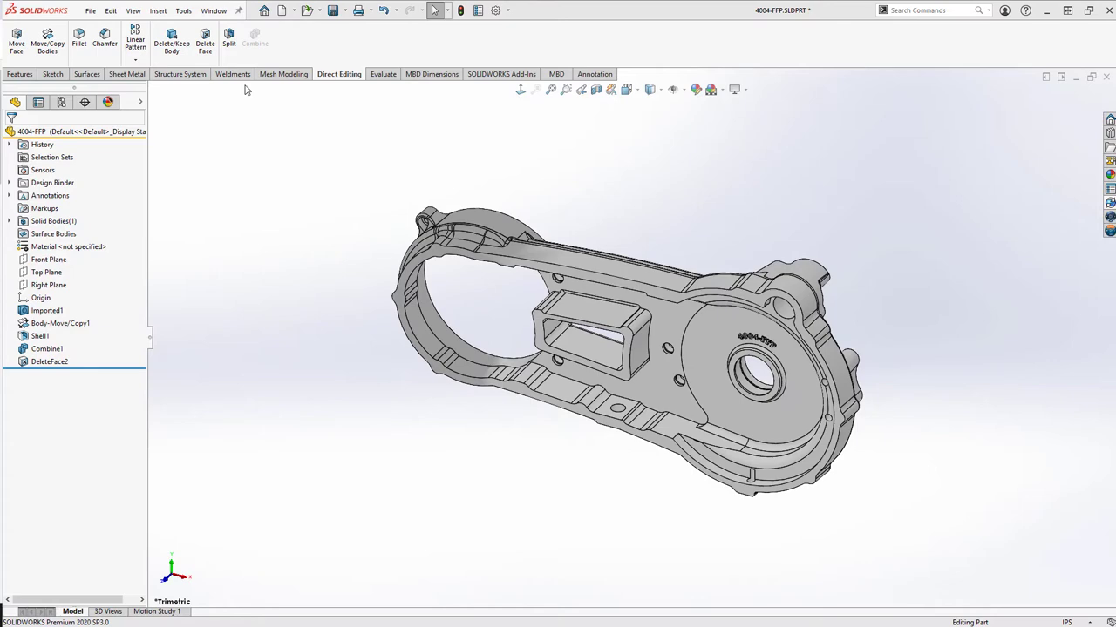
Step: Select the faces inside the upper and lower boss holes for Delete and Patch
click(208, 41)
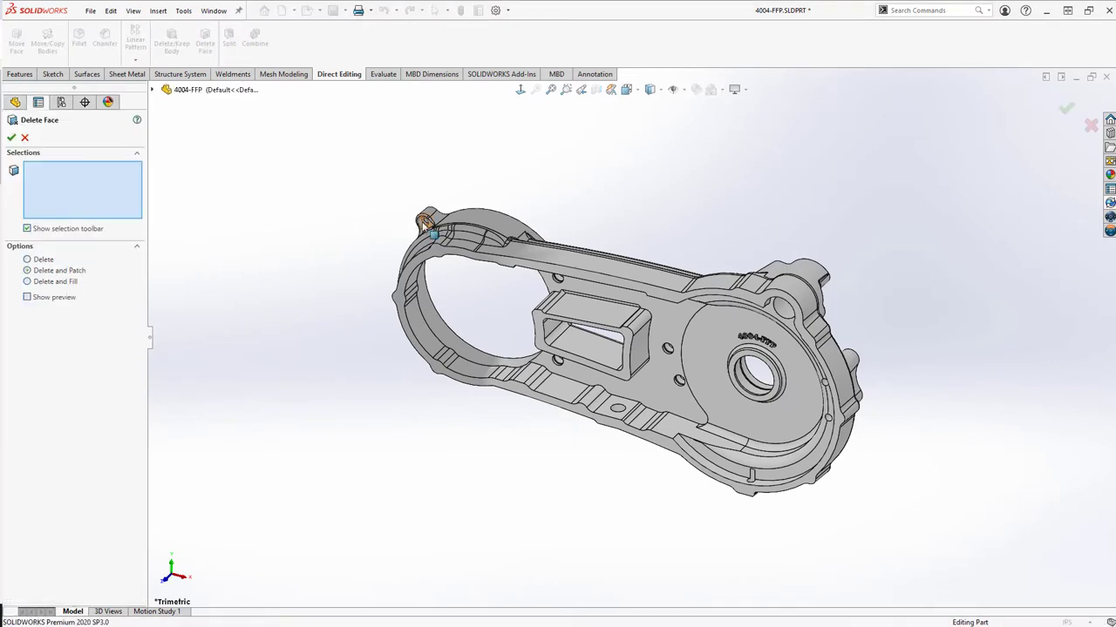
scroll(423, 229, down, 3)
scroll(459, 240, down, 5)
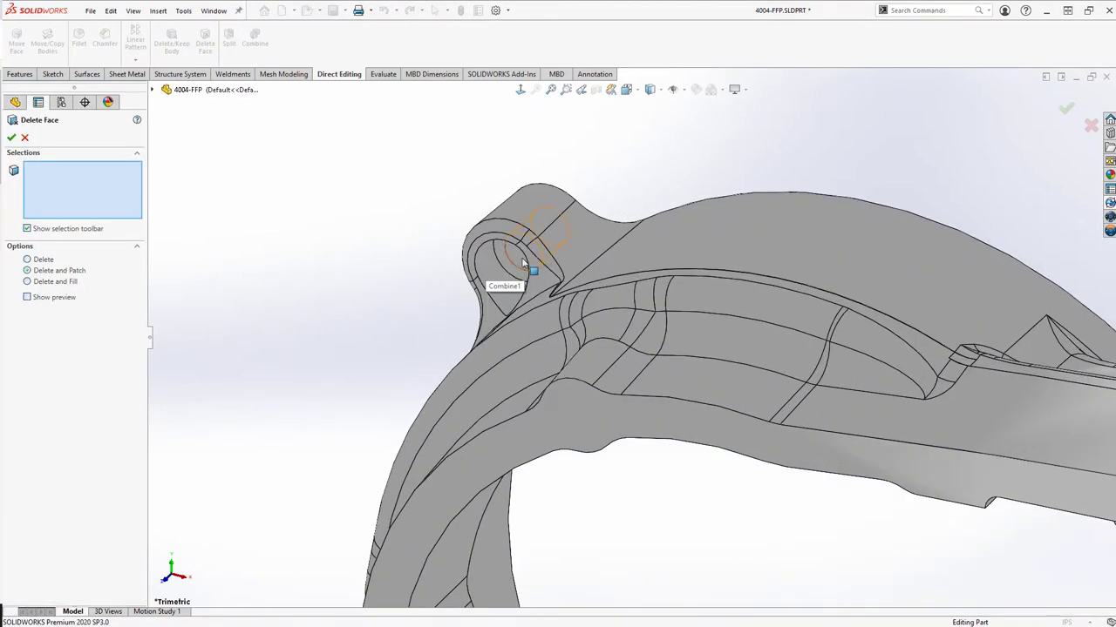
click(523, 263)
click(499, 257)
click(511, 281)
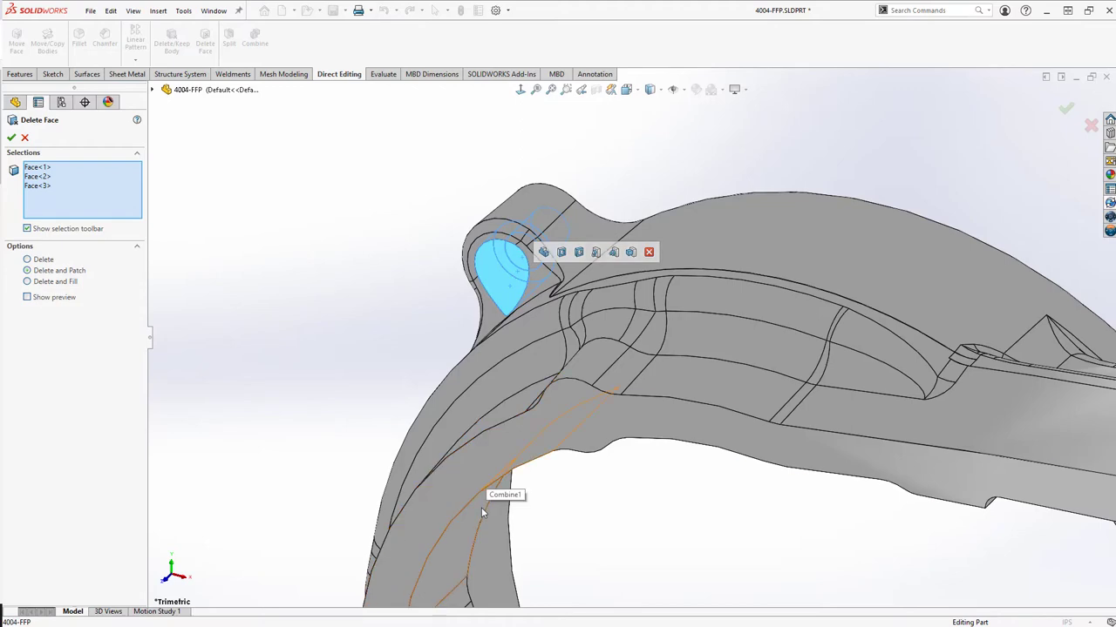
scroll(482, 507, up, 6)
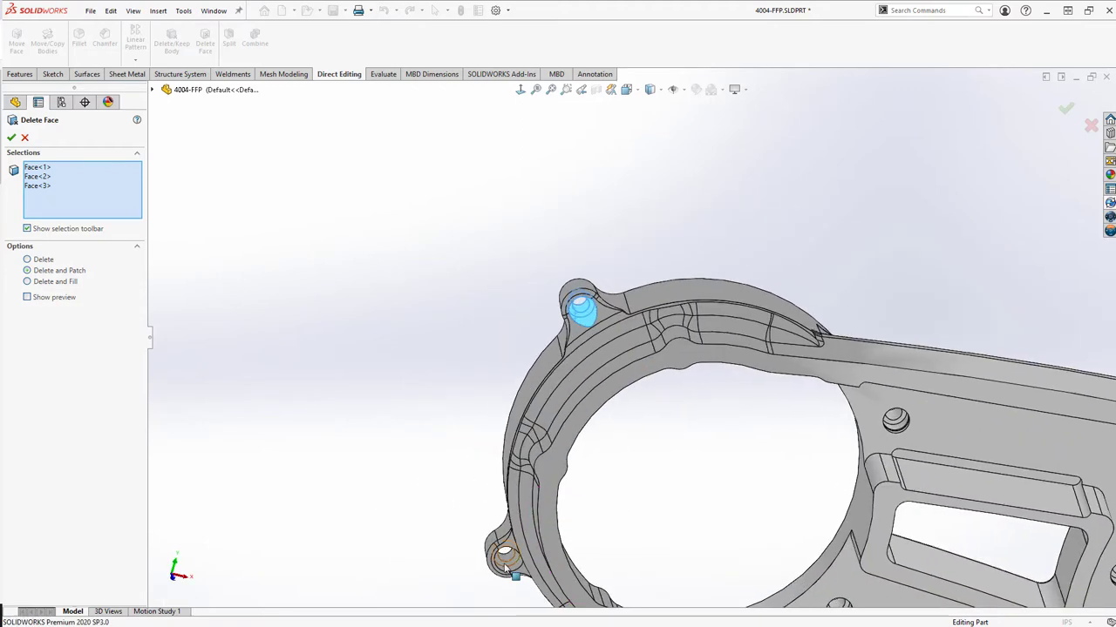
click(508, 556)
click(509, 565)
click(513, 575)
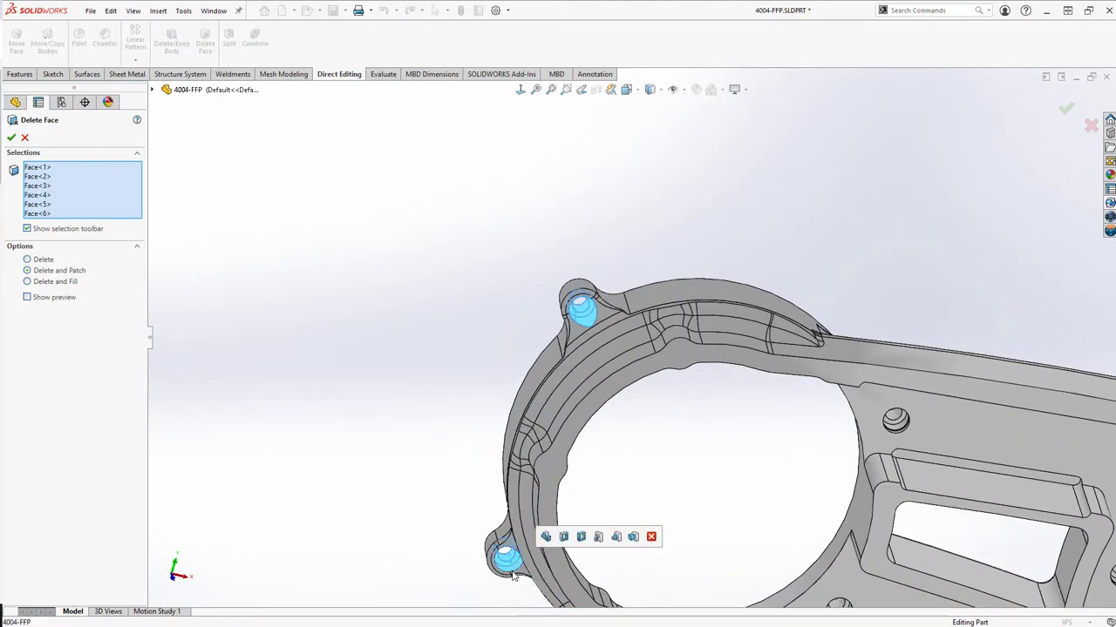
Step: Add the side hole faces, including the hidden face via Select Other, and apply the patch
middle_drag(761, 516, 715, 498)
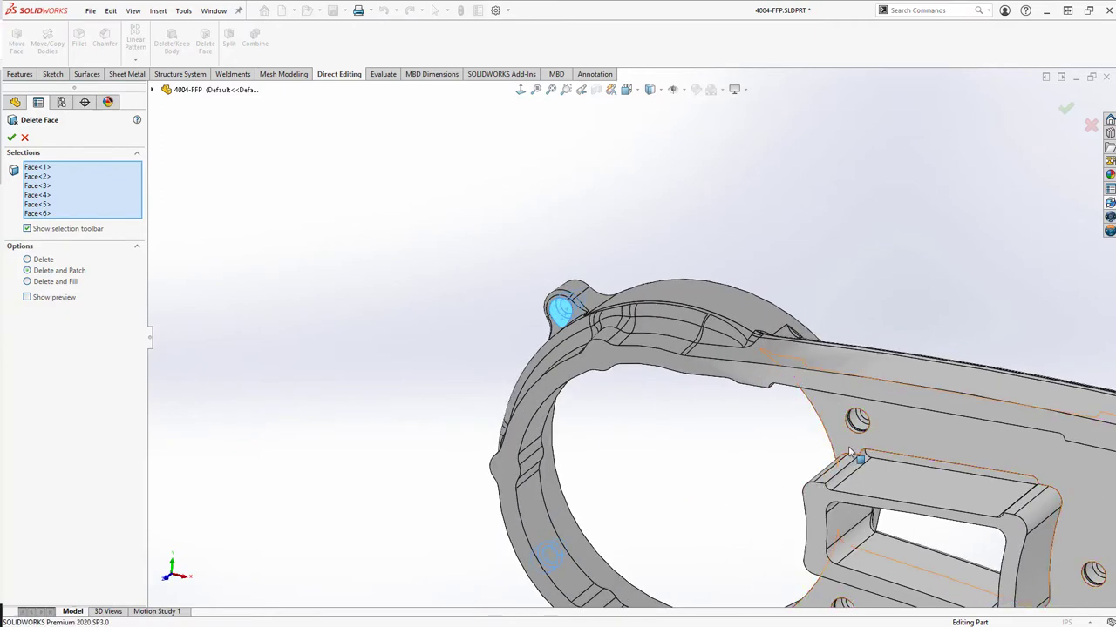
scroll(855, 417, down, 3)
scroll(854, 416, down, 6)
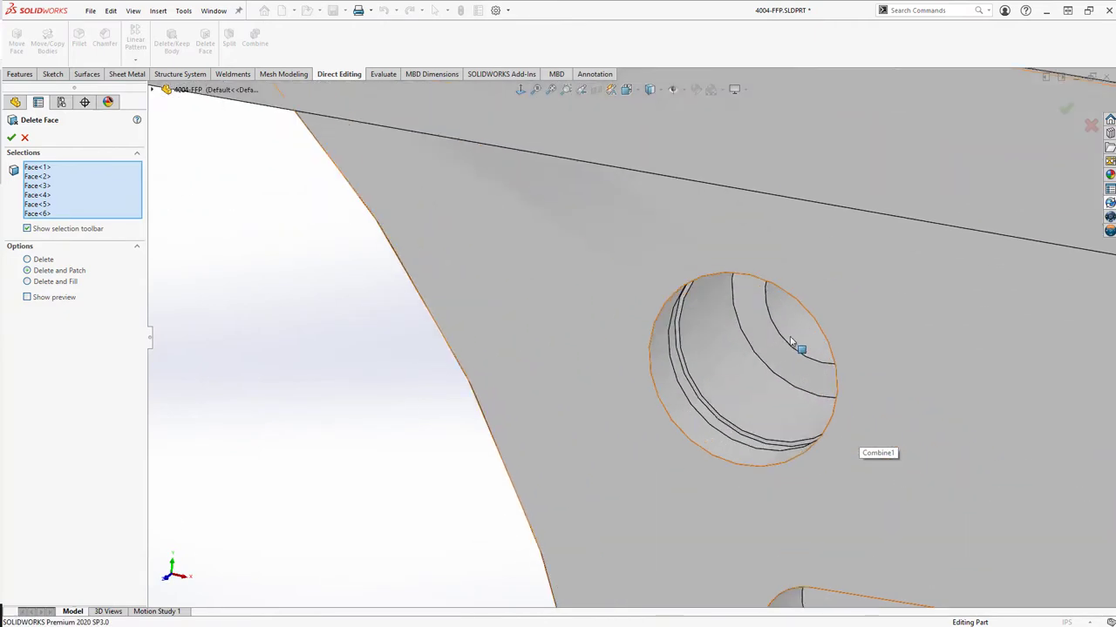
click(782, 345)
click(732, 373)
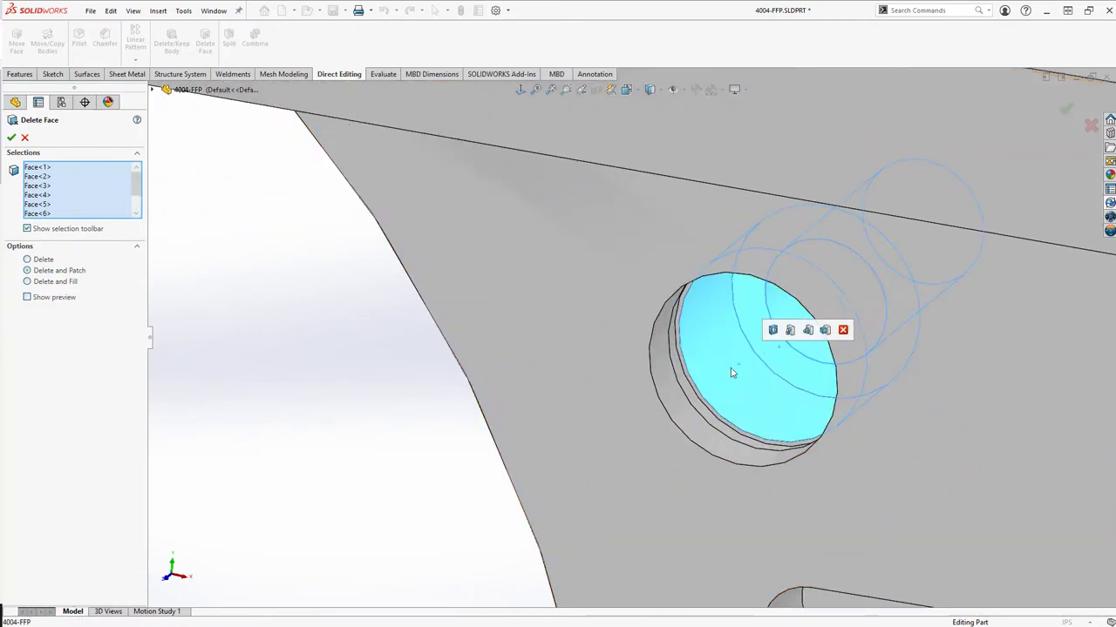
right_click(689, 407)
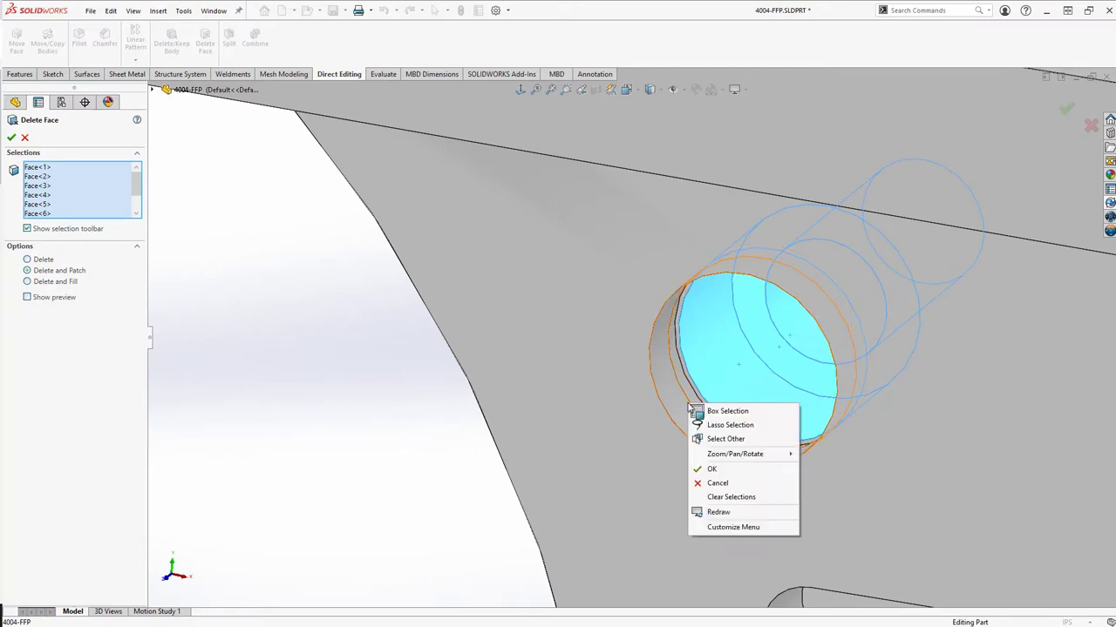
click(723, 438)
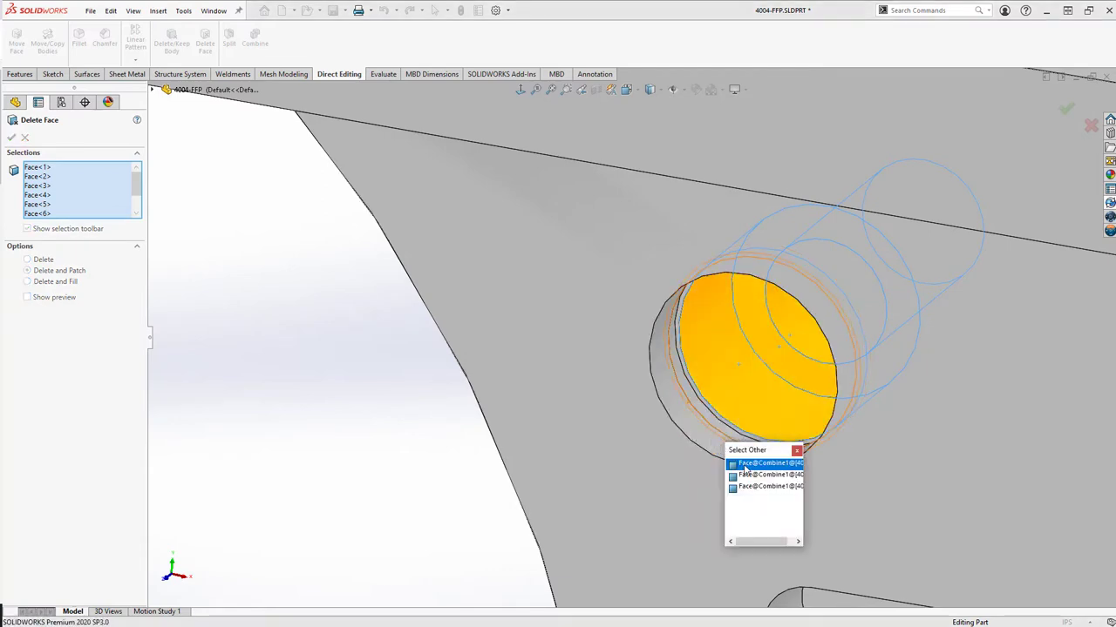
click(746, 469)
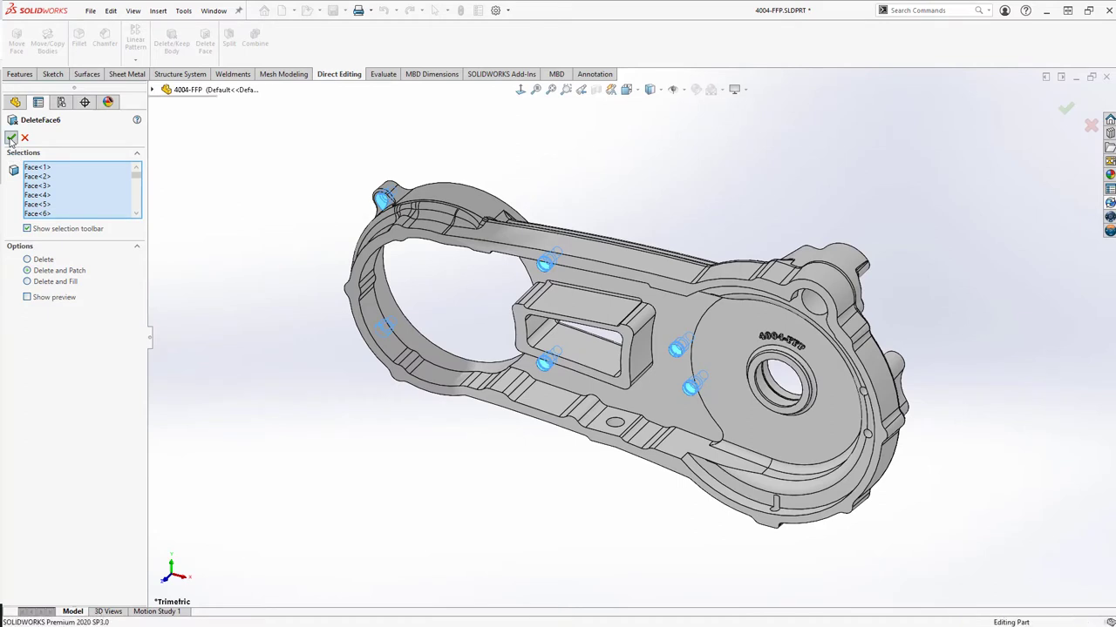
click(11, 137)
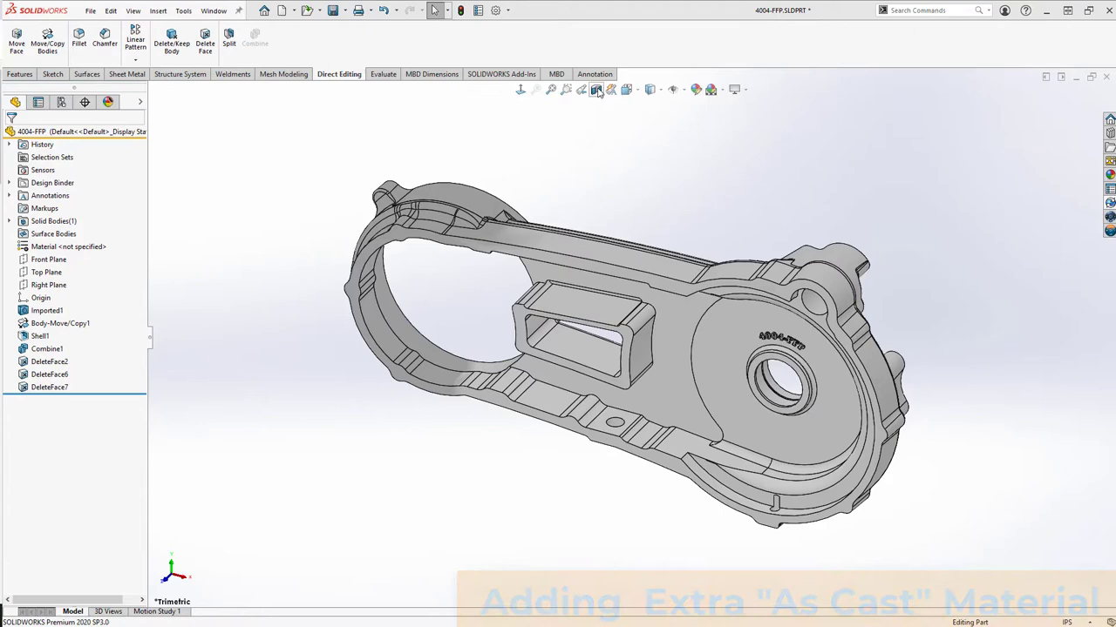
Step: Turn on a section cut and select the curved groove face and its thin neighbours for deletion
click(596, 90)
key(Return)
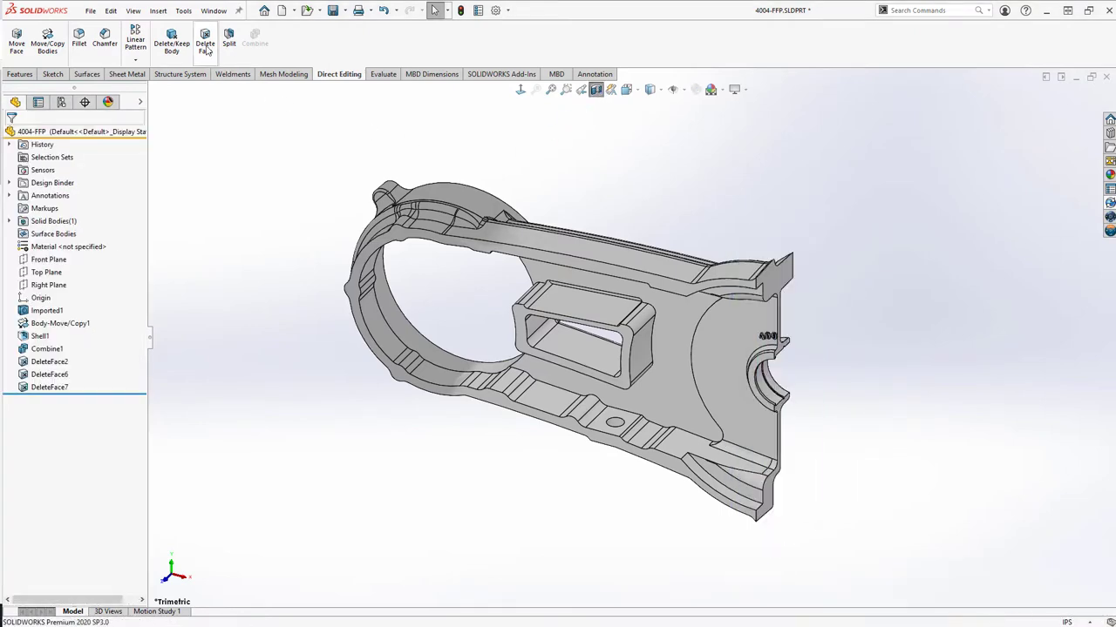
click(206, 44)
middle_drag(543, 294, 697, 366)
scroll(698, 364, down, 8)
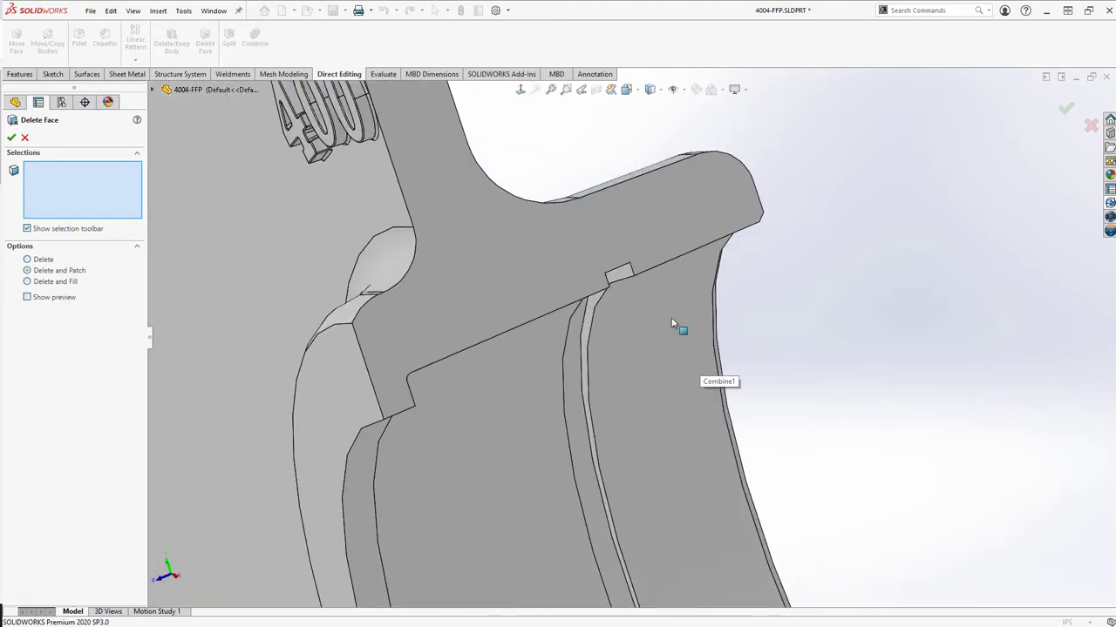
click(618, 285)
click(617, 284)
scroll(610, 287, down, 5)
click(573, 291)
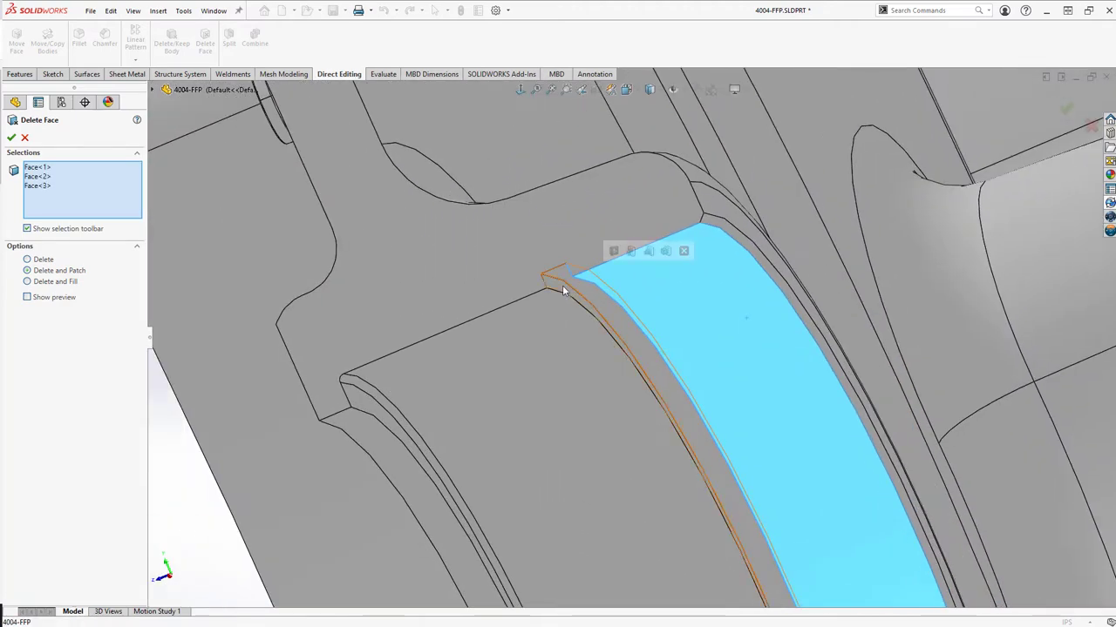
click(562, 285)
Step: Add the large flat face and edge faces, then apply DeleteFace8
click(552, 318)
click(359, 401)
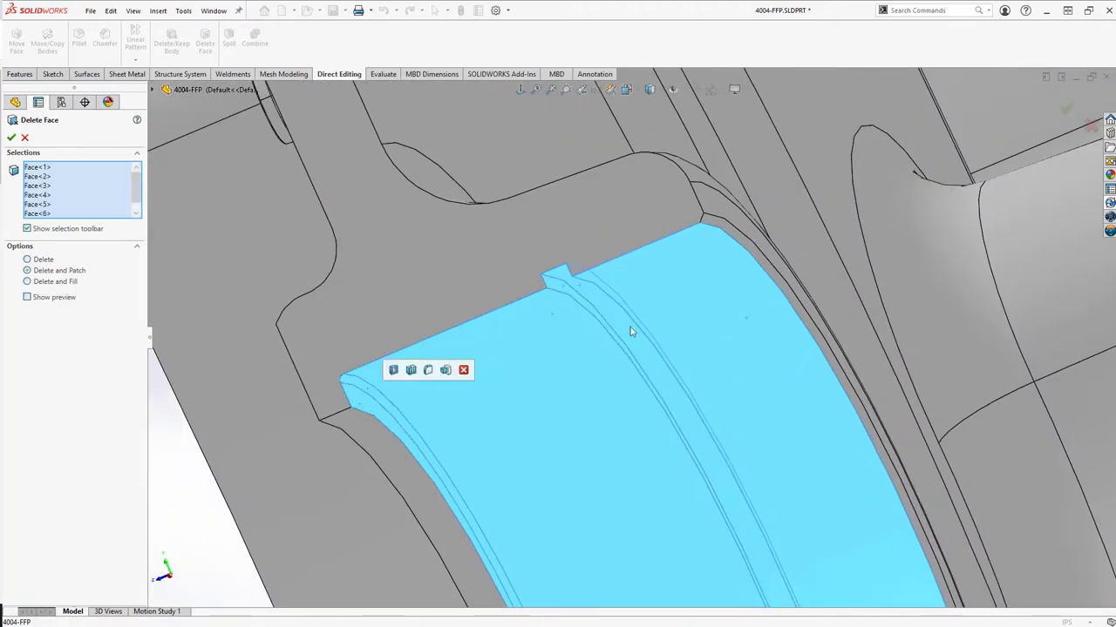
click(720, 230)
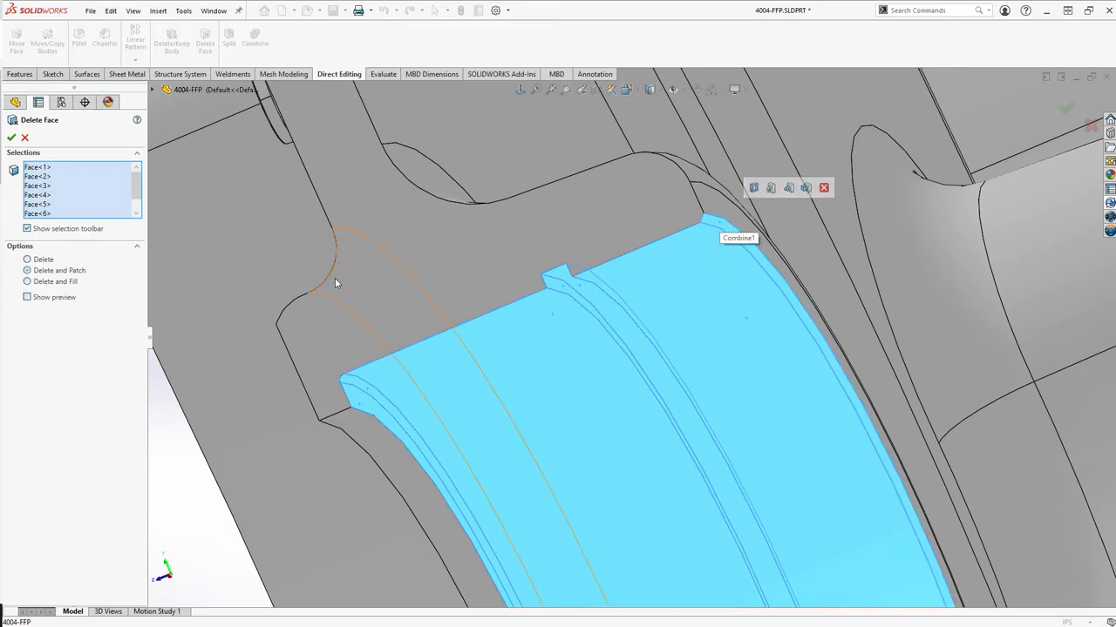
click(11, 138)
scroll(511, 314, up, 6)
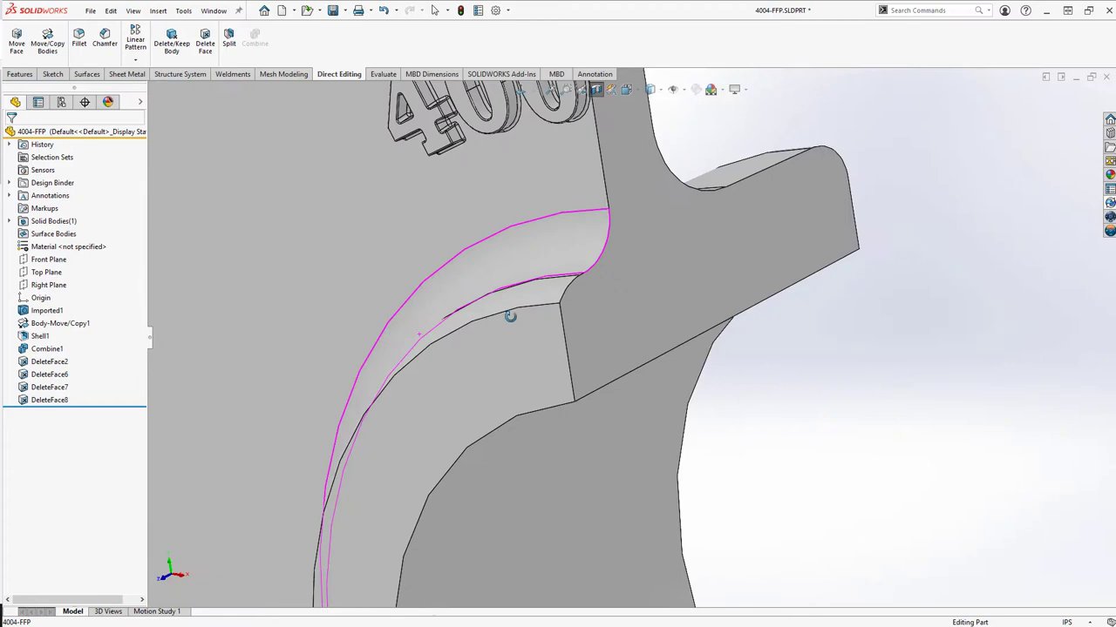
scroll(634, 495, down, 2)
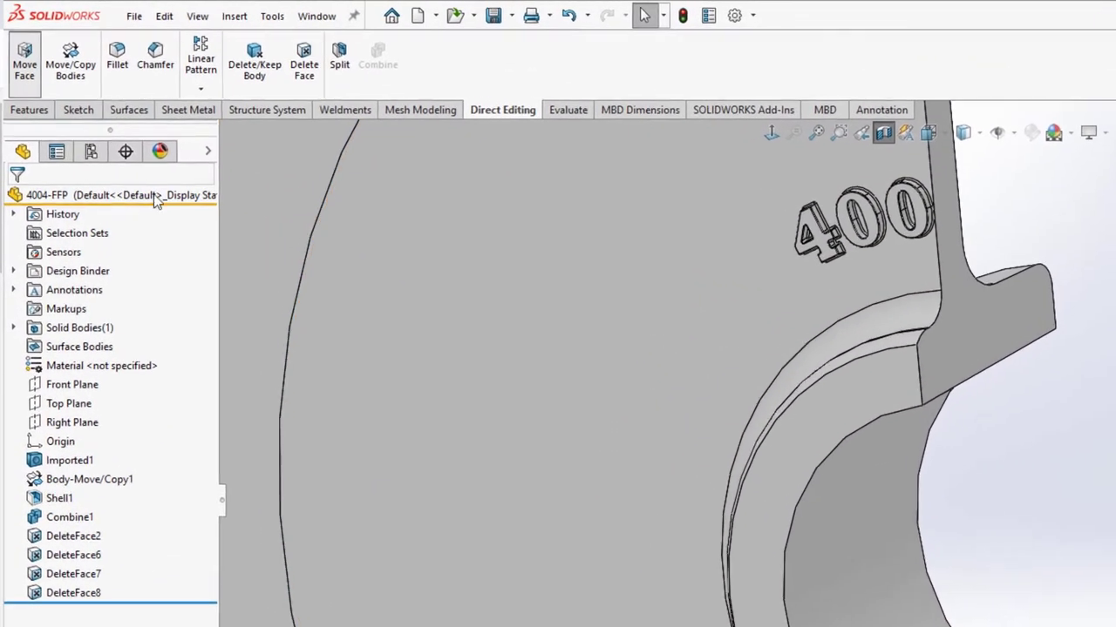
Step: Offset the curved bore face outward by 0.09375in with Move Face
click(16, 39)
click(967, 614)
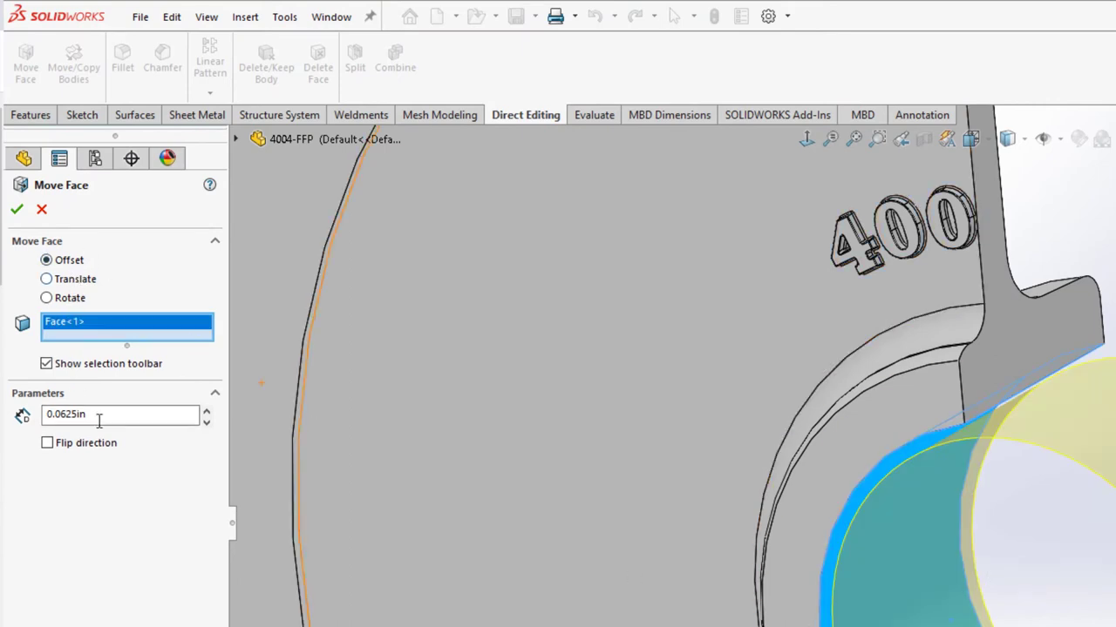
drag(98, 416, 7, 407)
text(.09375)
key(Return)
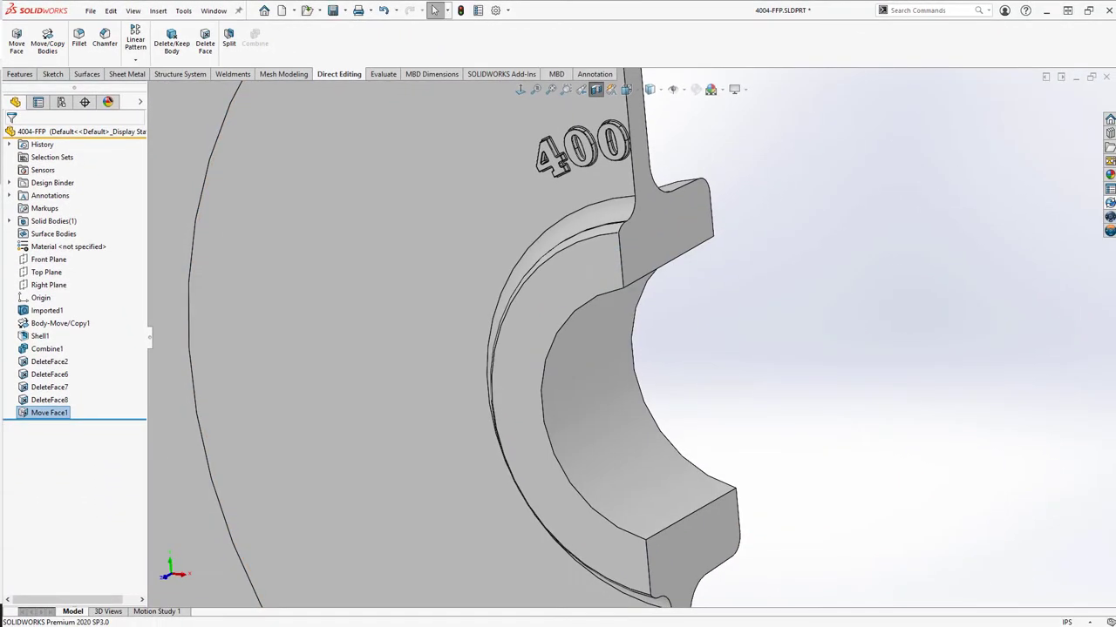
Step: Draft the curved bore face 3° from the adjacent flat neutral face, then zoom to fit
text(draft)
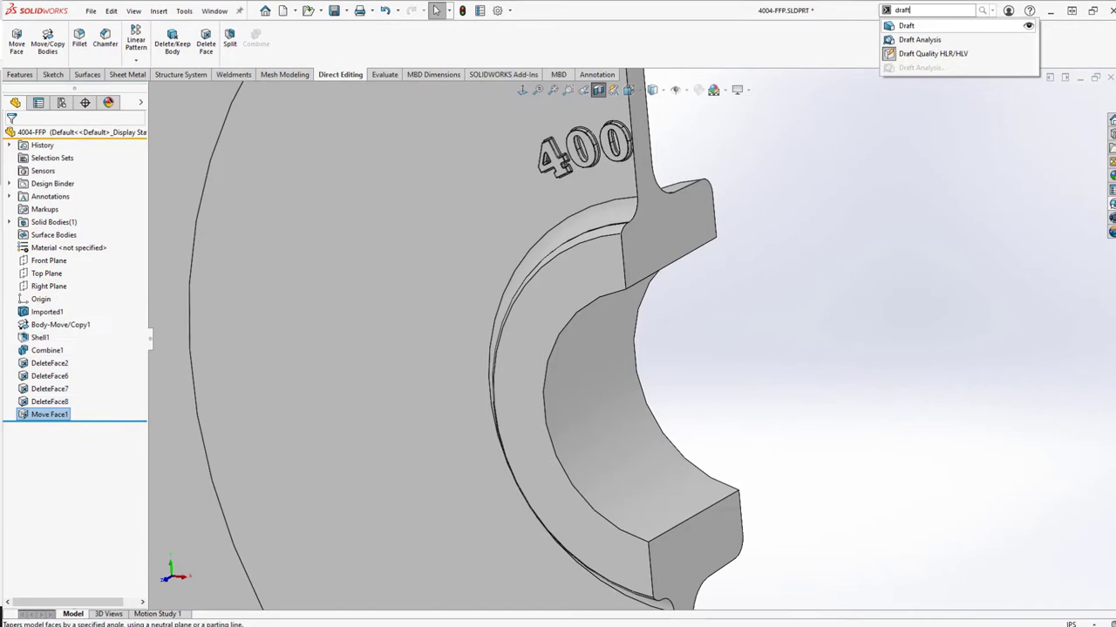
key(Return)
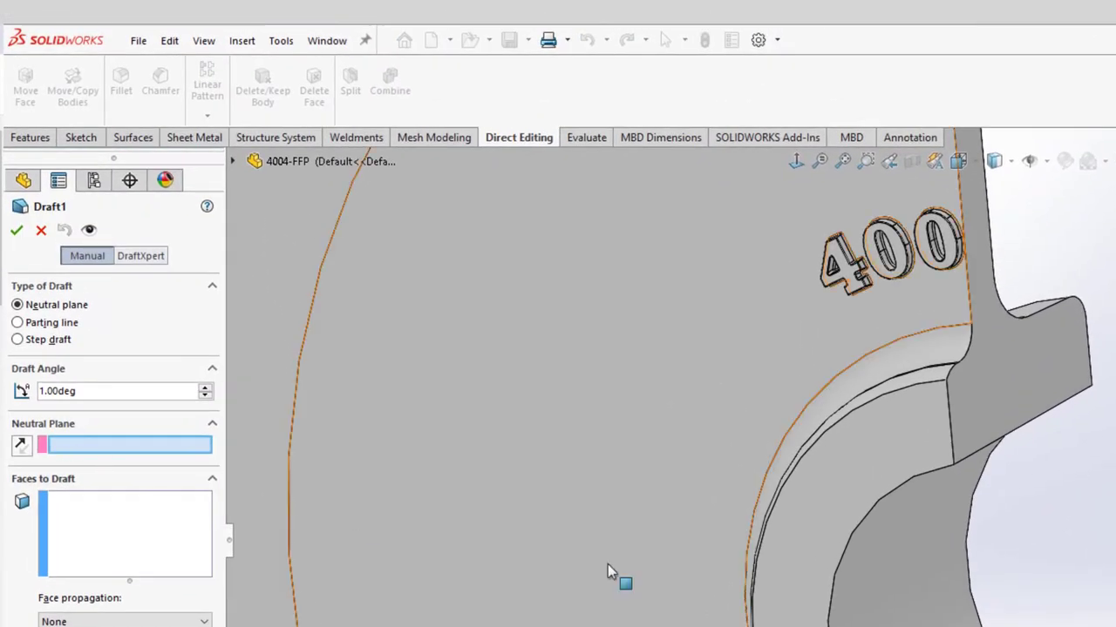
click(810, 588)
click(852, 607)
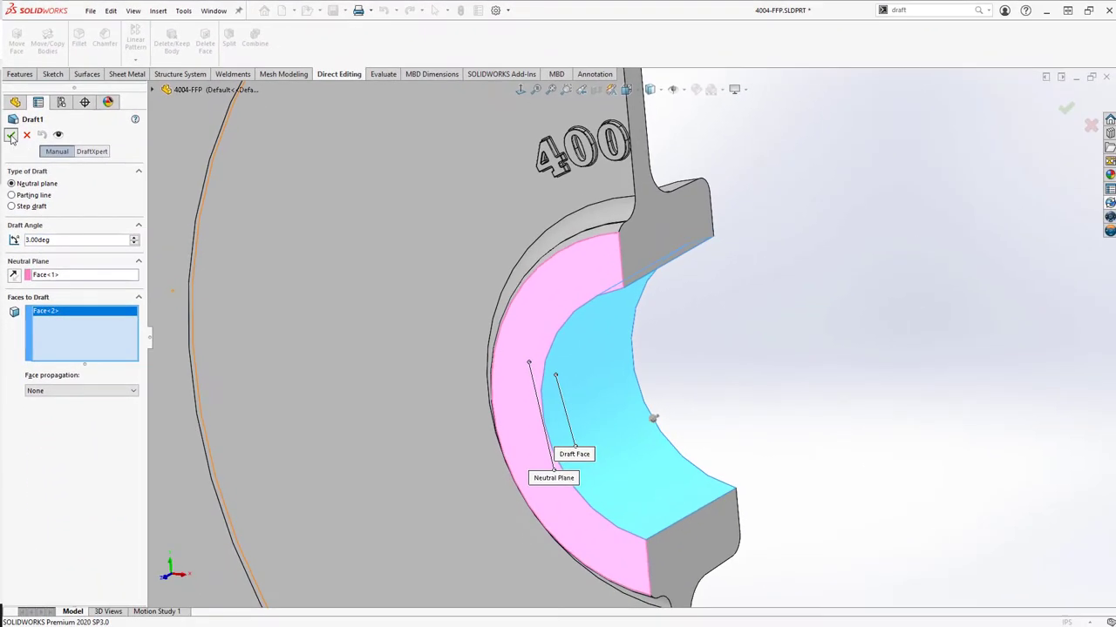
click(11, 135)
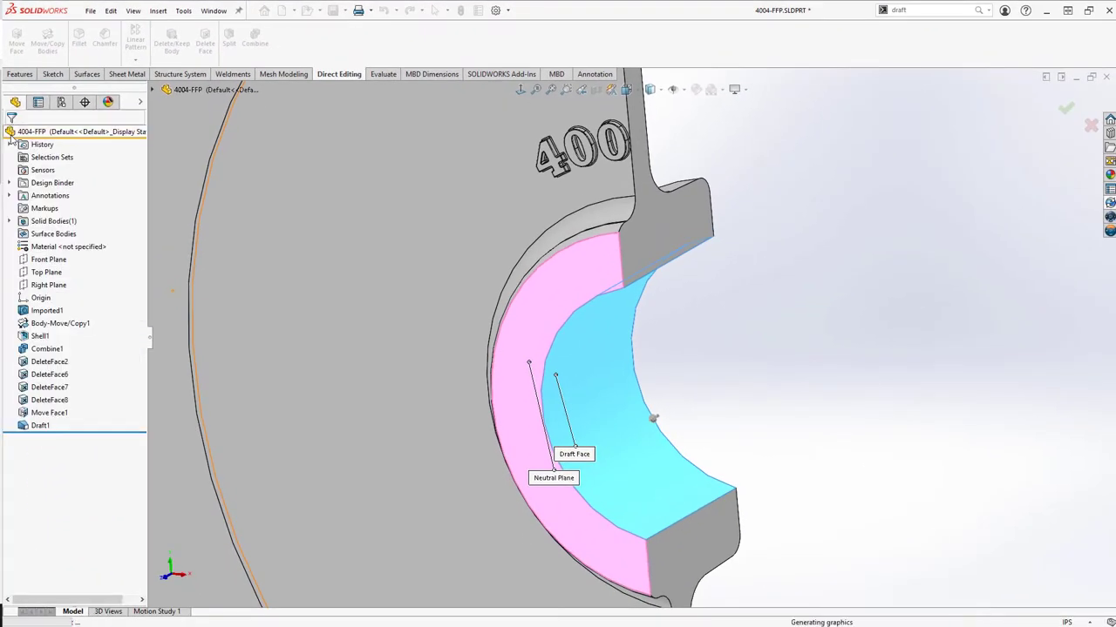
key(ctrl+7)
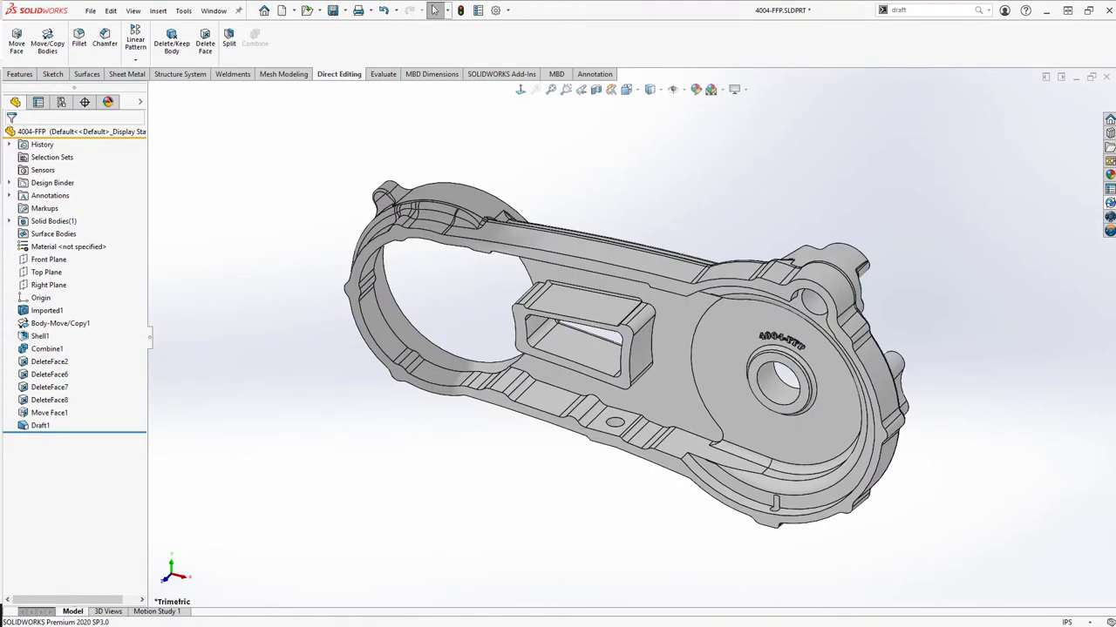
Step: Delete one more machined face, then delete and patch the four stepped rim faces of the large ring
click(556, 322)
key(Delete)
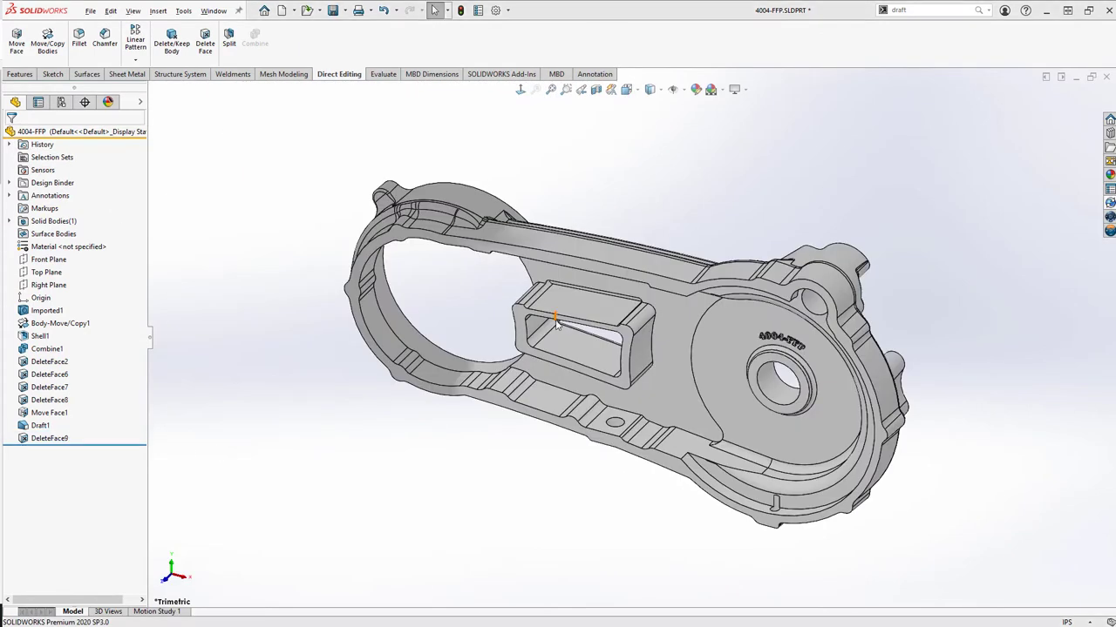
click(207, 52)
middle_drag(429, 174, 391, 386)
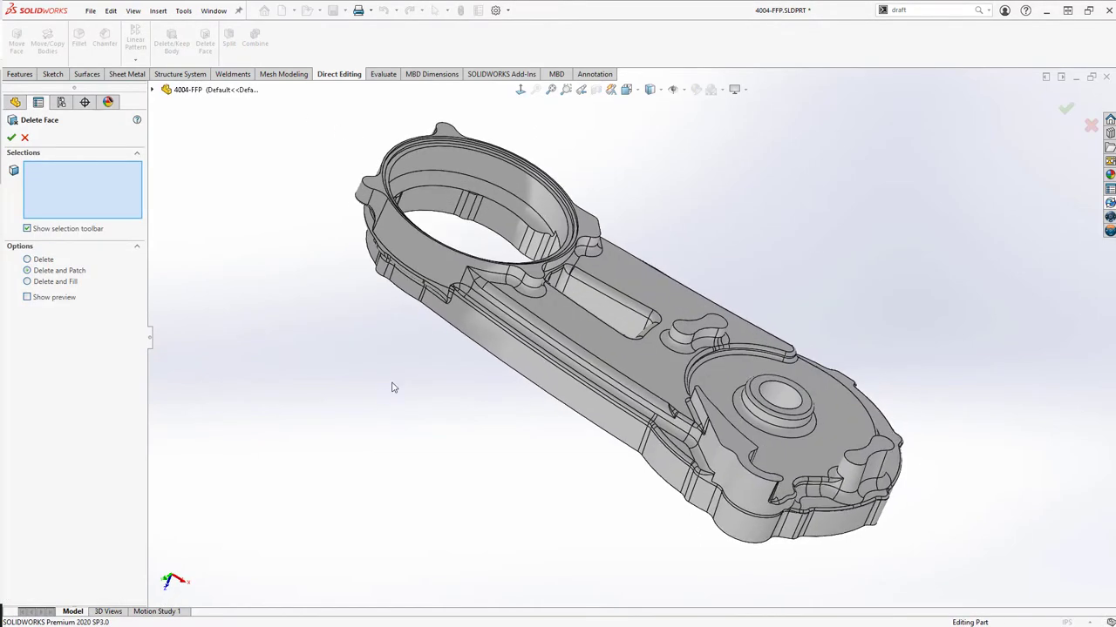
scroll(445, 175, down, 5)
scroll(452, 204, down, 5)
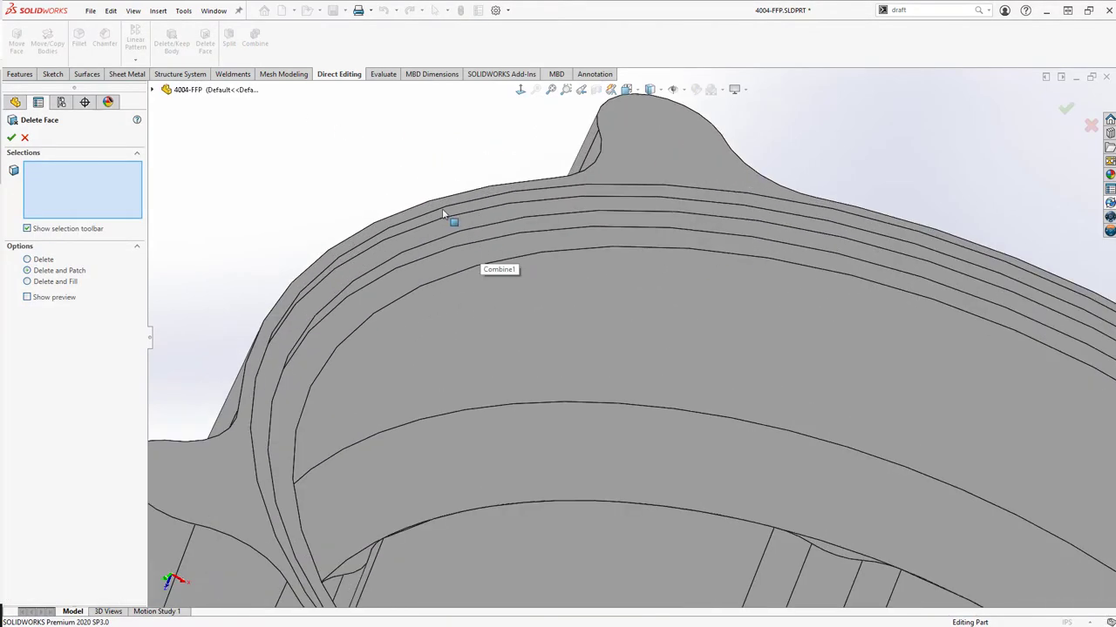
click(444, 214)
click(443, 237)
click(443, 251)
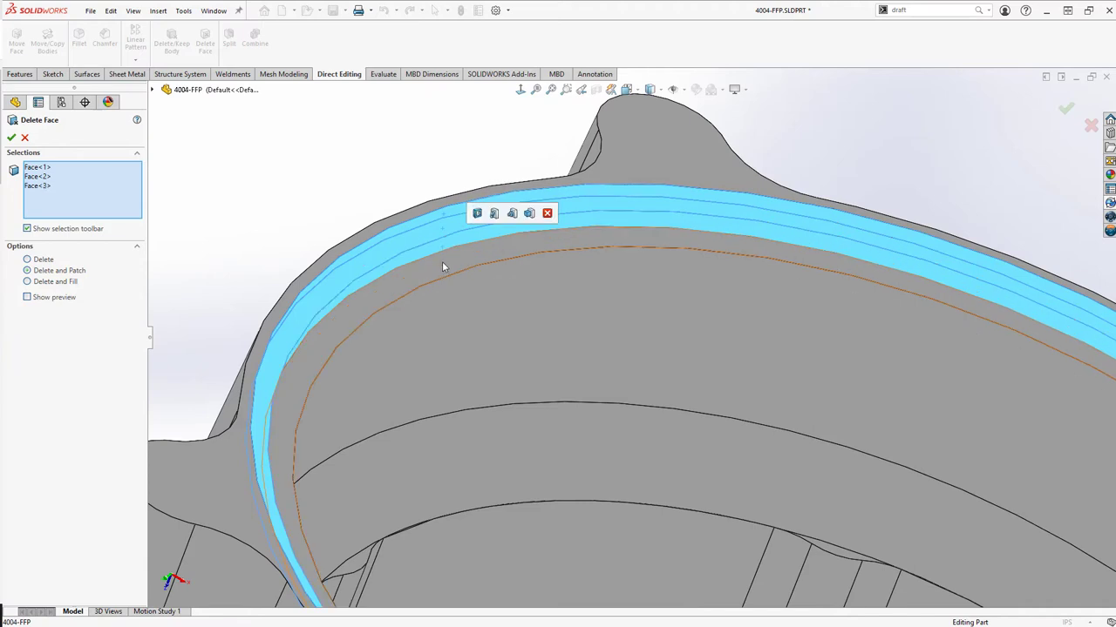
click(441, 263)
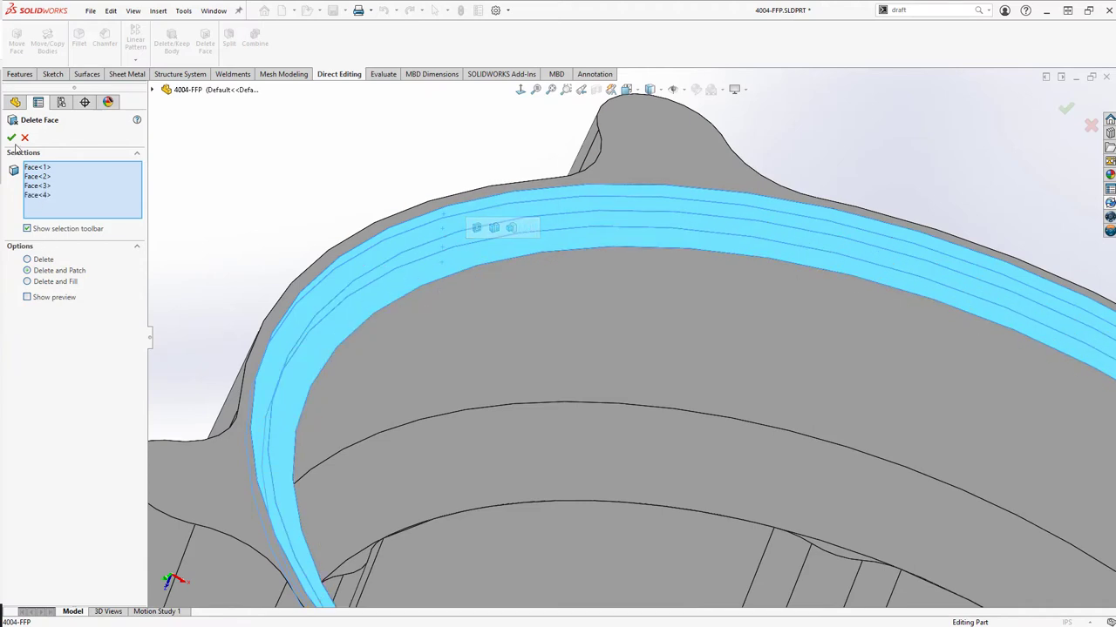
key(Return)
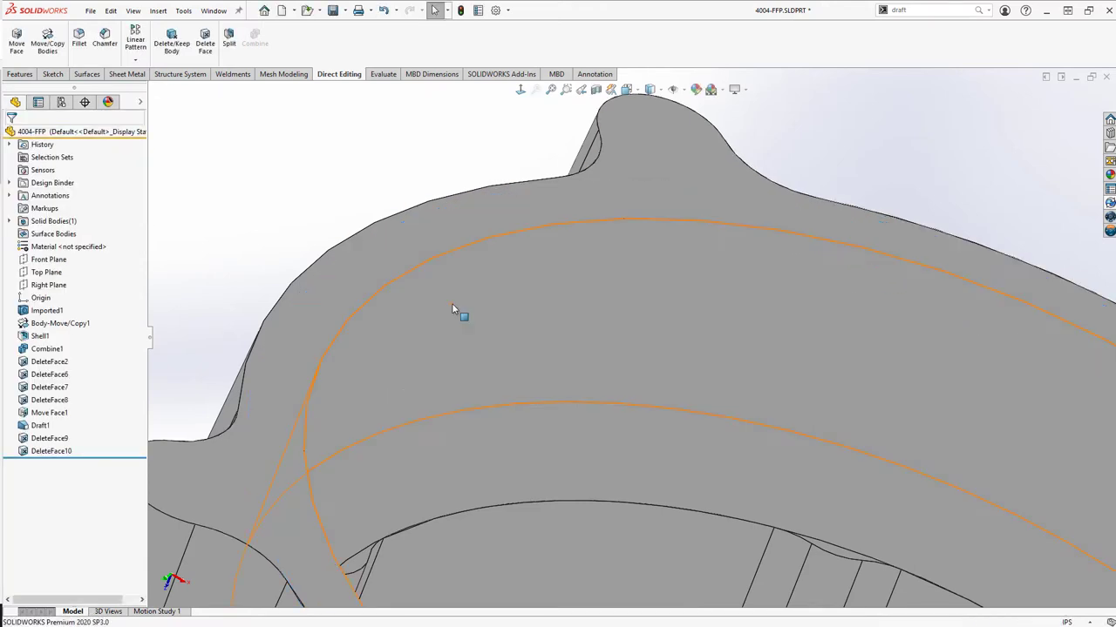
key(ctrl+7)
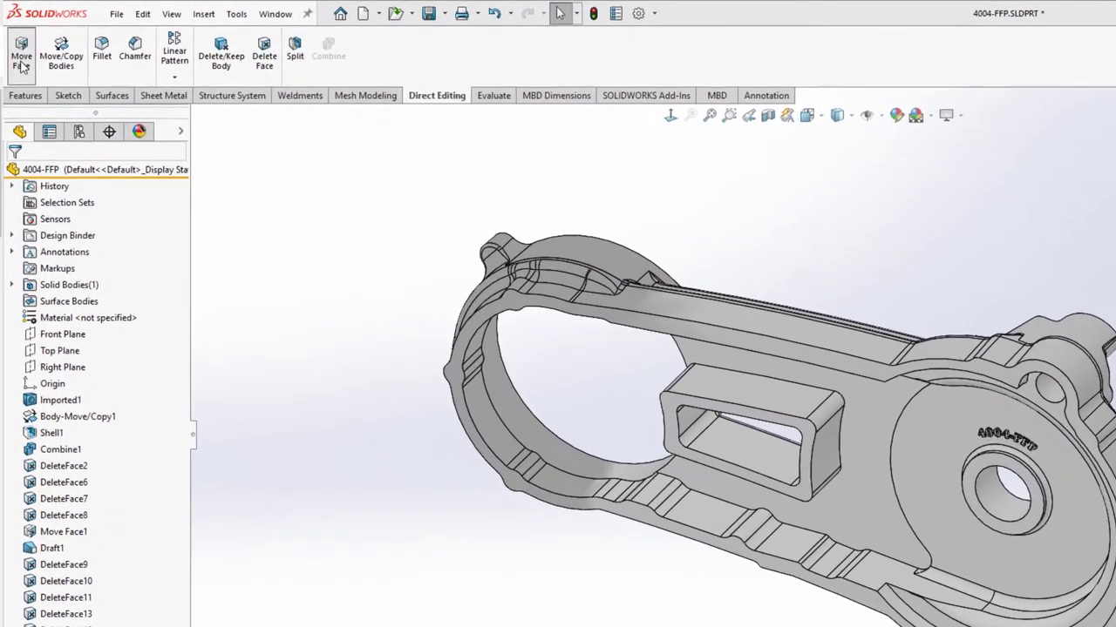
Step: Use Move Face to offset the outer wall, rectangular window and hub faces by 0.093in
click(17, 54)
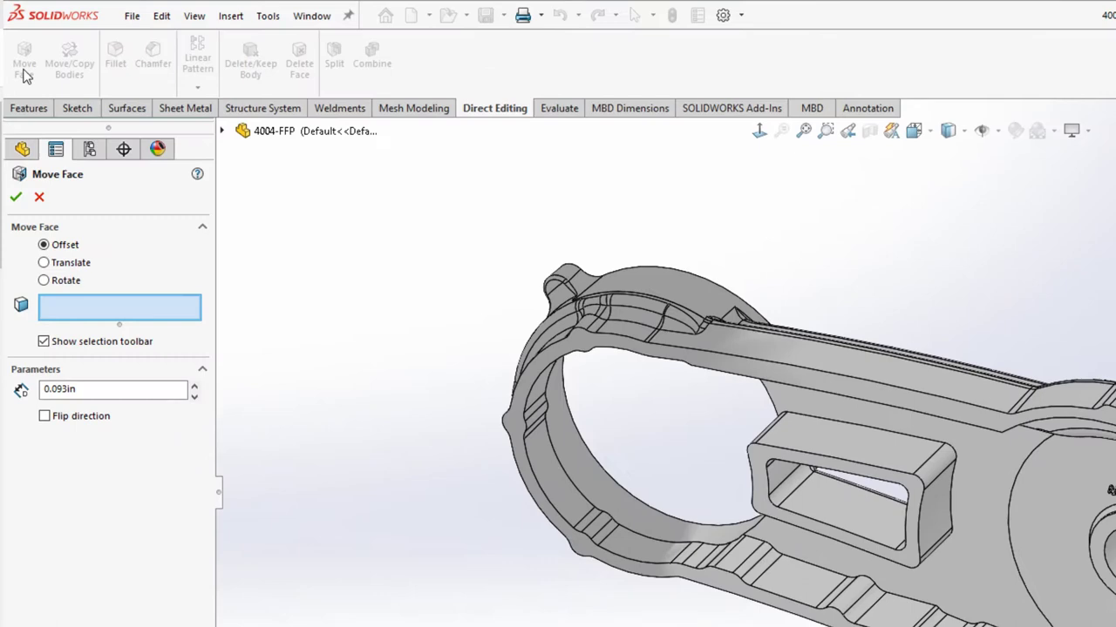
click(597, 345)
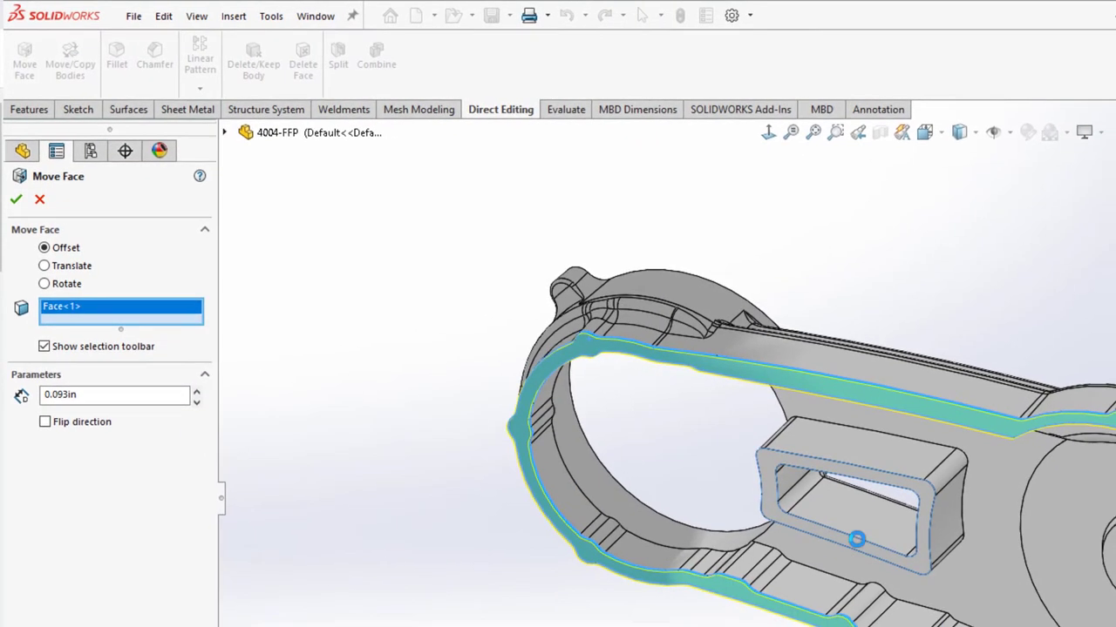
click(857, 539)
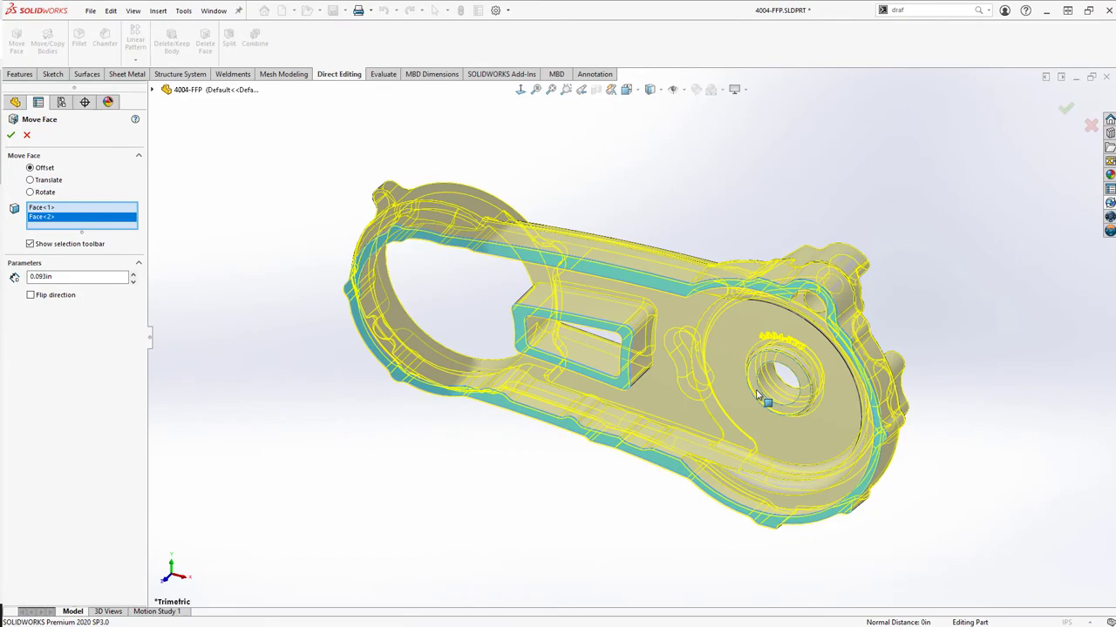
click(757, 394)
middle_drag(758, 394, 615, 346)
scroll(617, 346, down, 3)
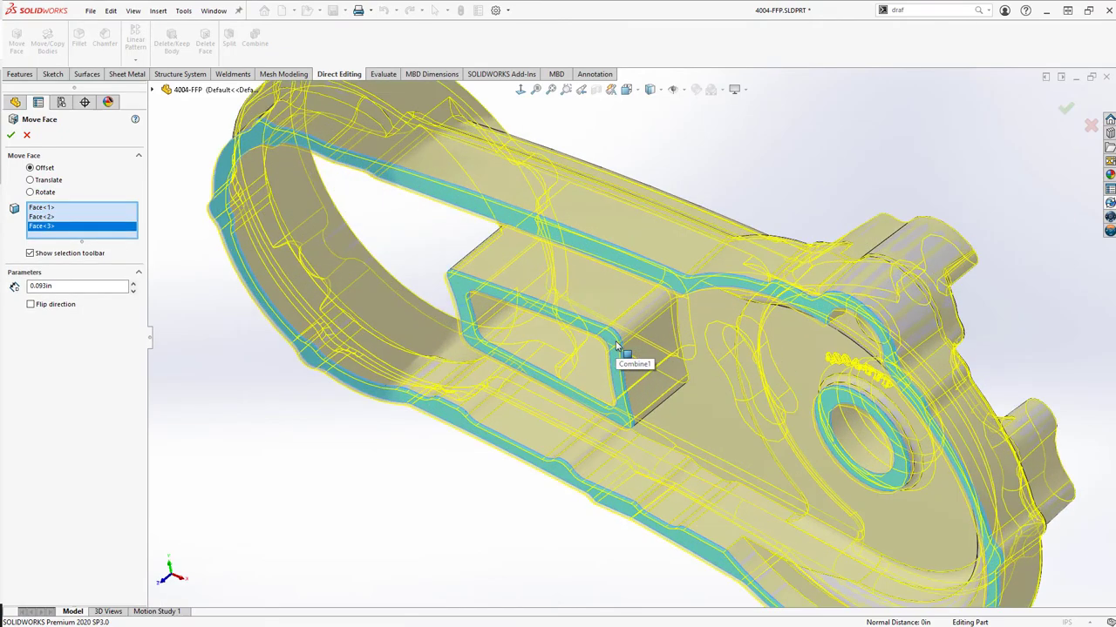
scroll(616, 346, down, 4)
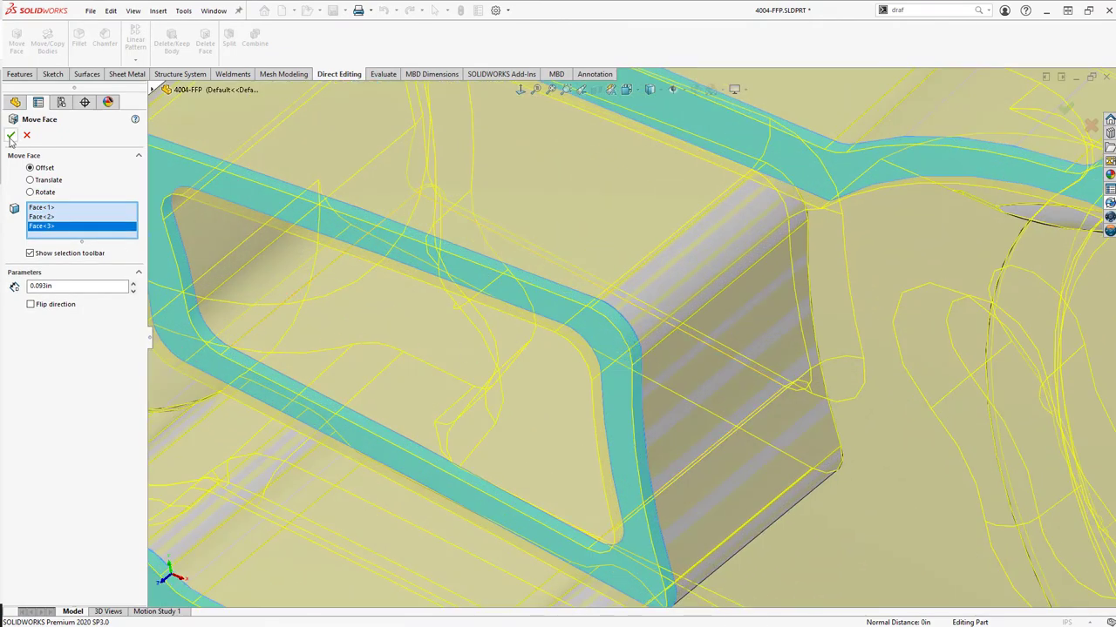
click(11, 136)
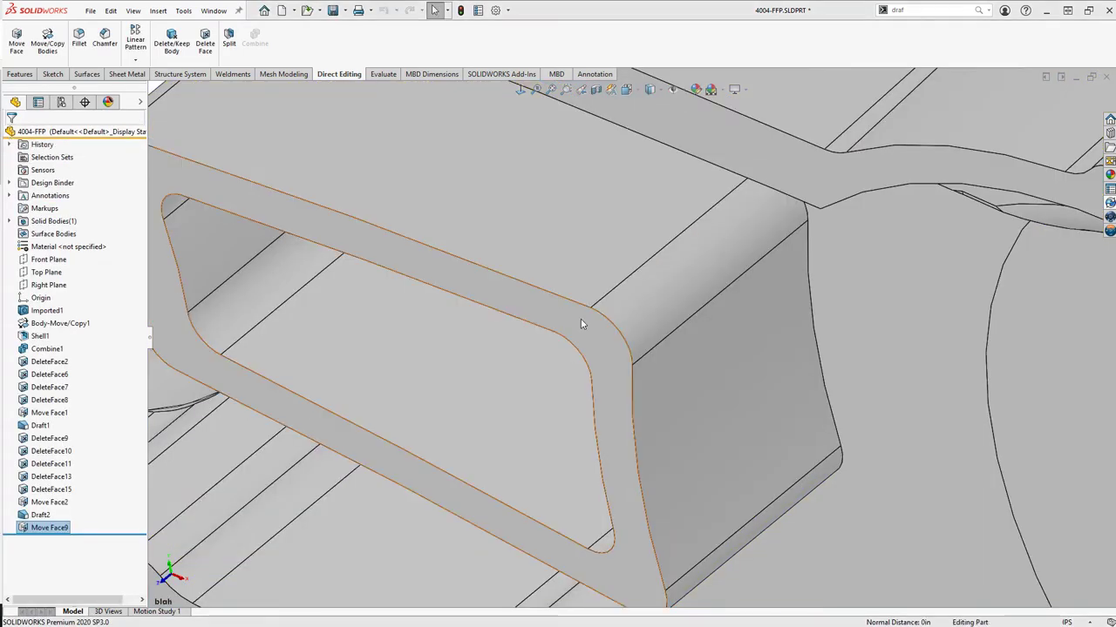
Step: Offset the left and middle slot faces and the large ring face by 0.093in, excluding the top lobe face
scroll(580, 321, up, 6)
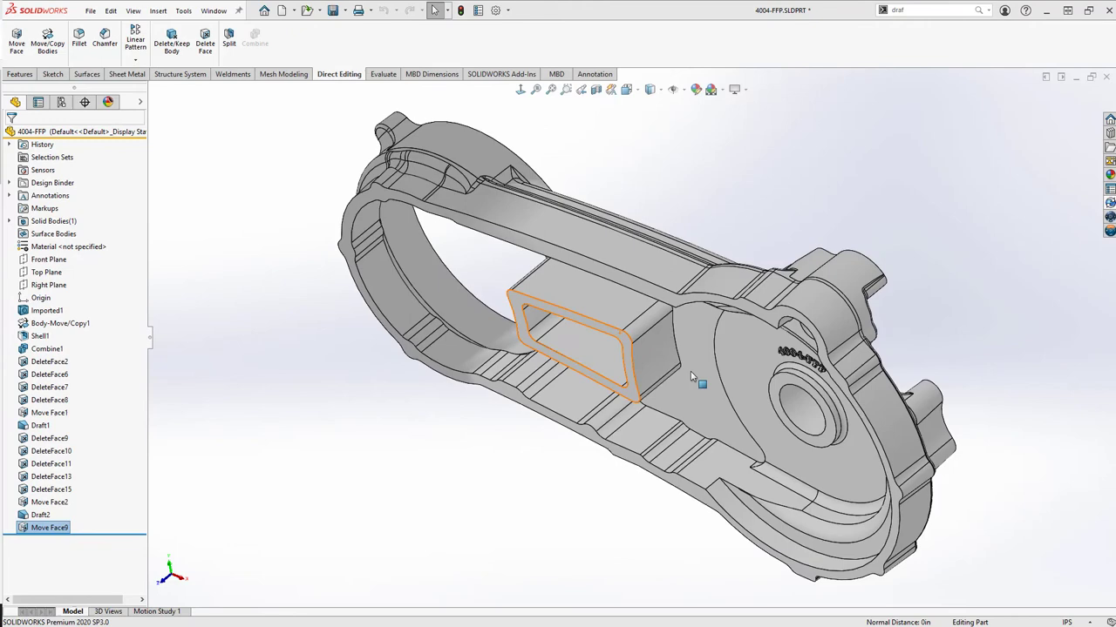
middle_drag(697, 378, 484, 305)
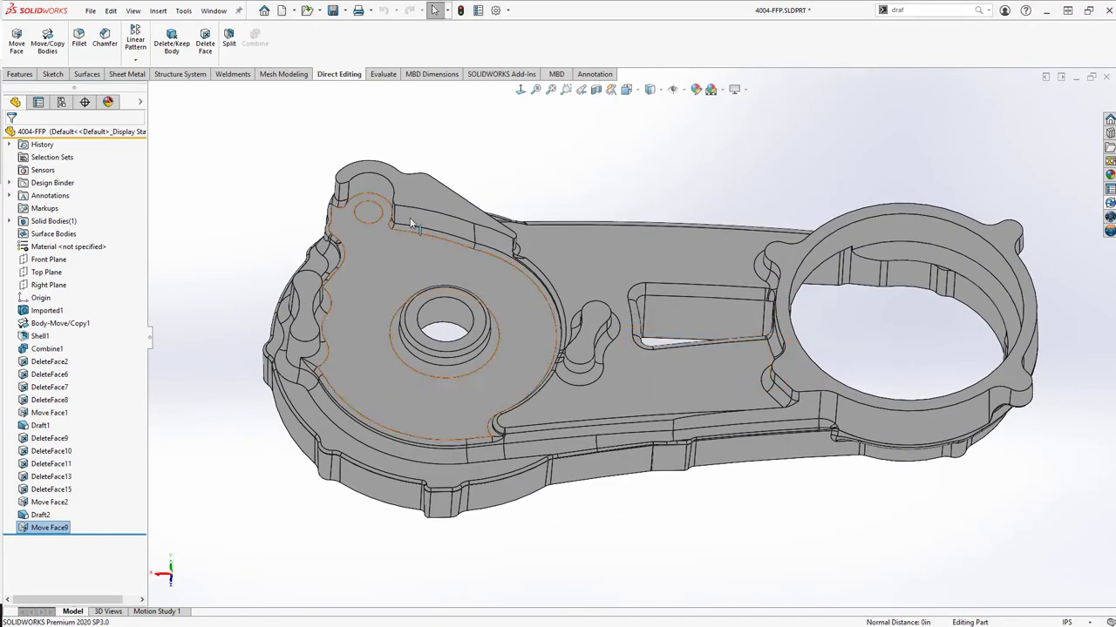
click(16, 43)
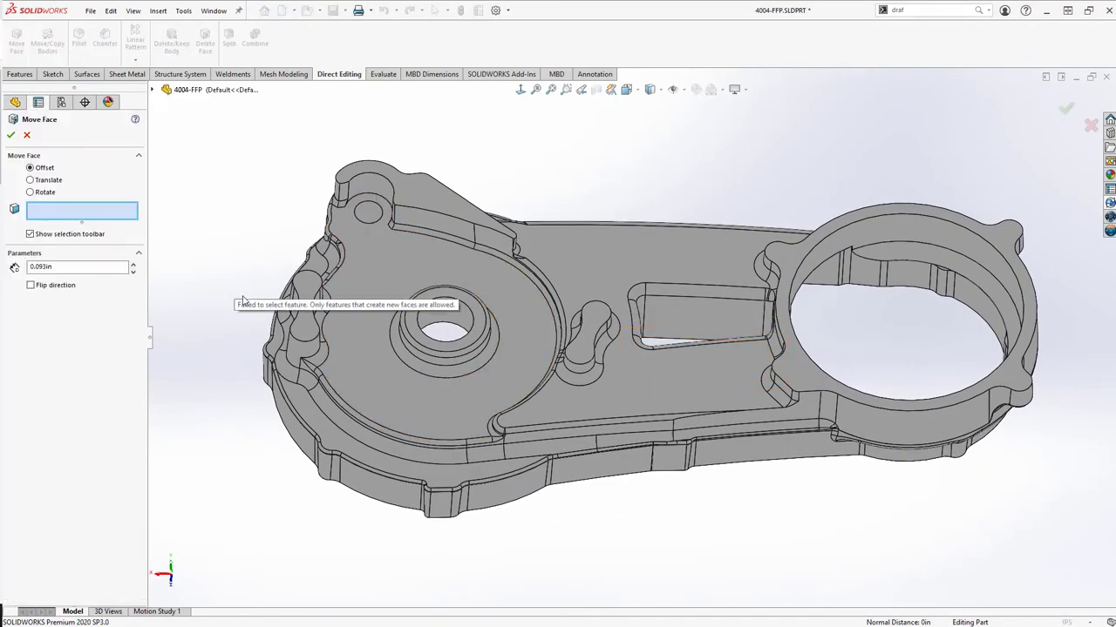
click(321, 305)
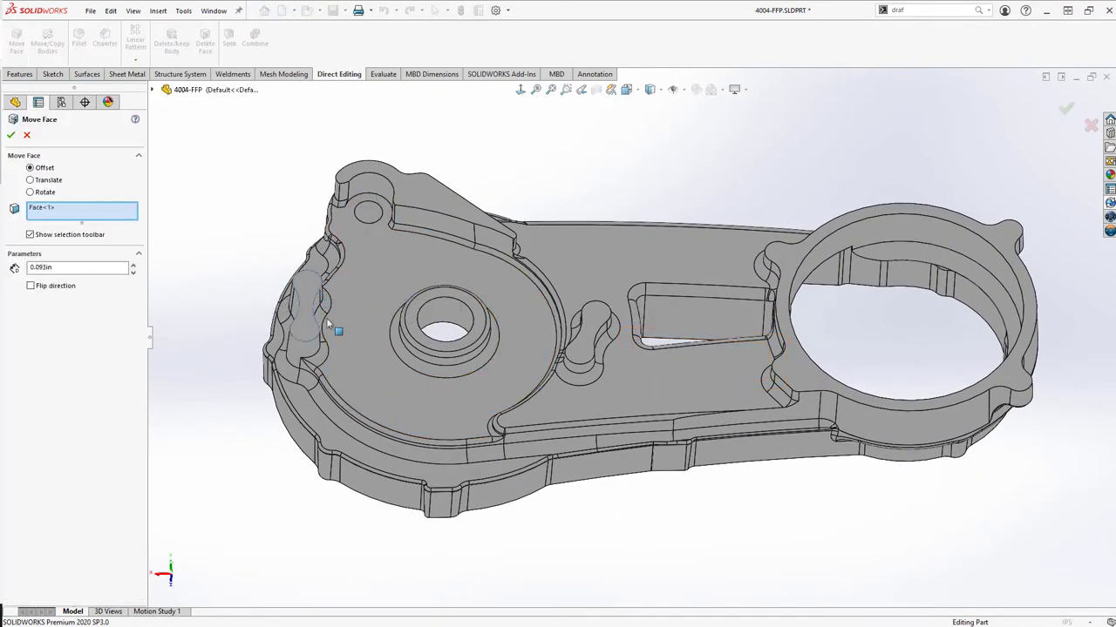
click(589, 335)
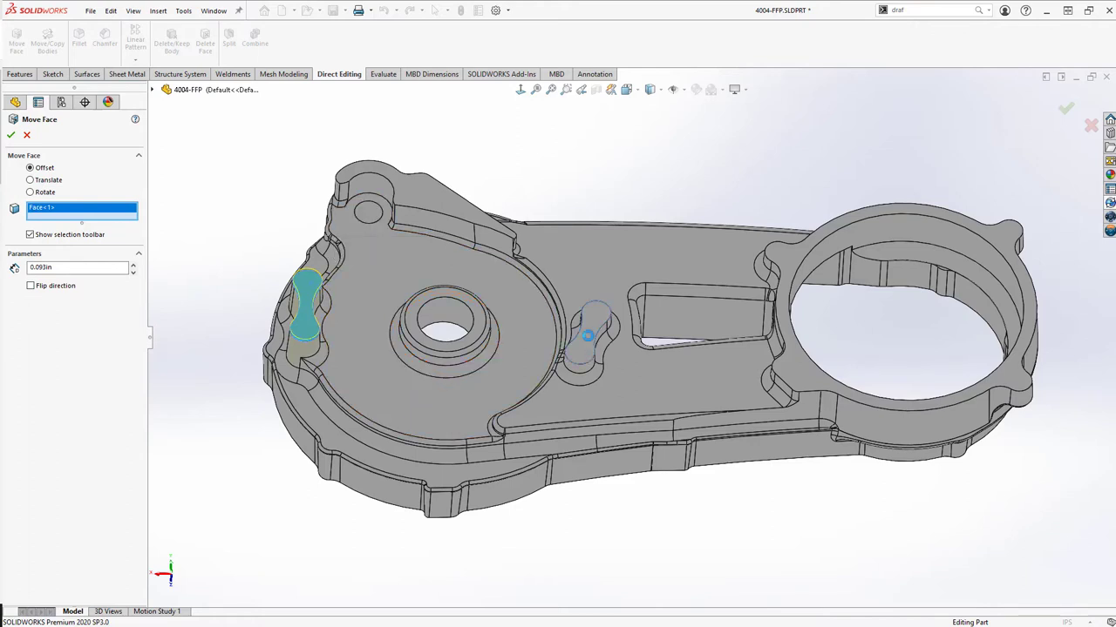
click(798, 357)
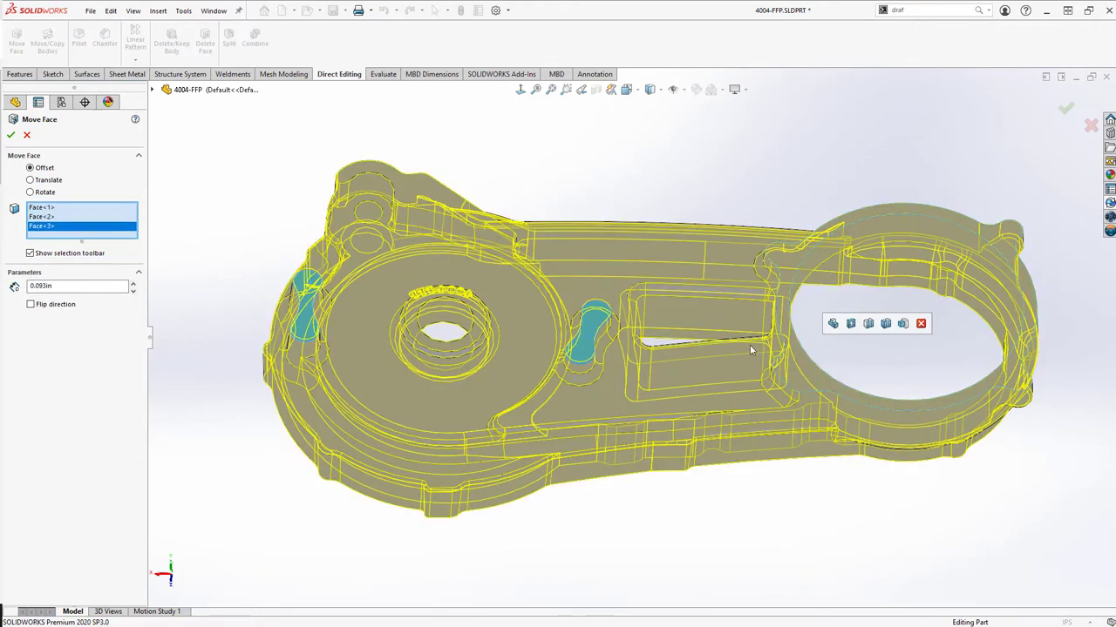
click(406, 193)
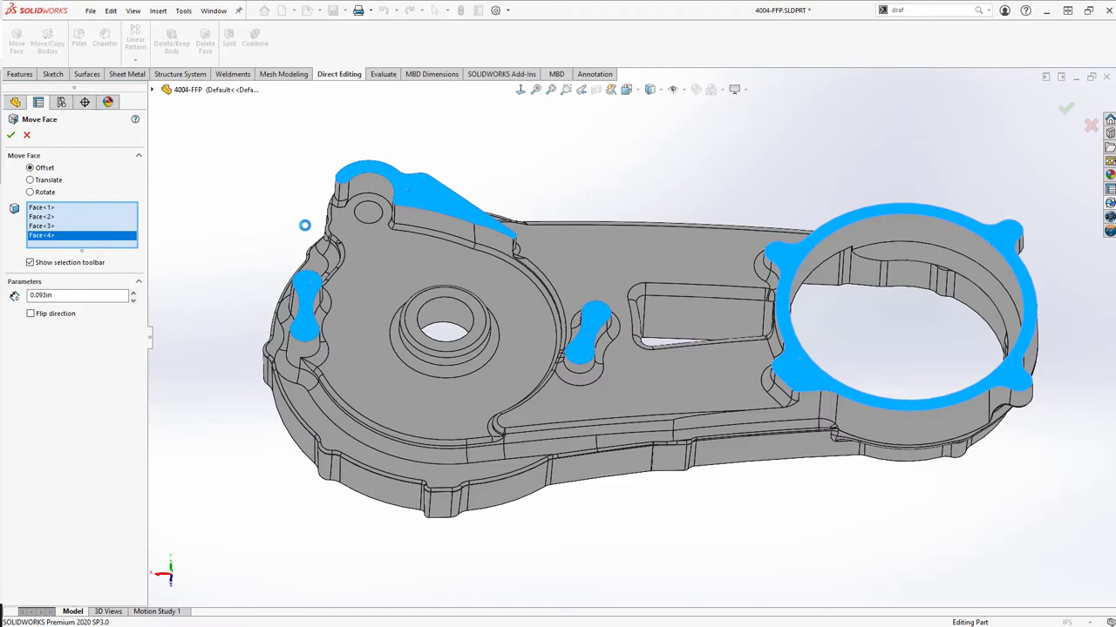
key(Delete)
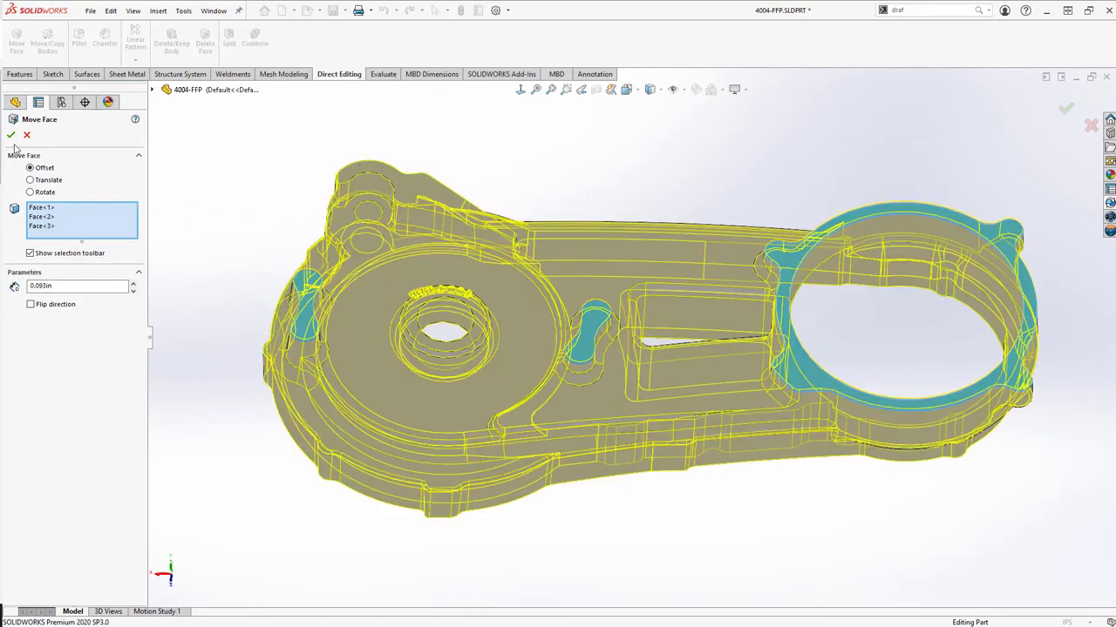
key(Return)
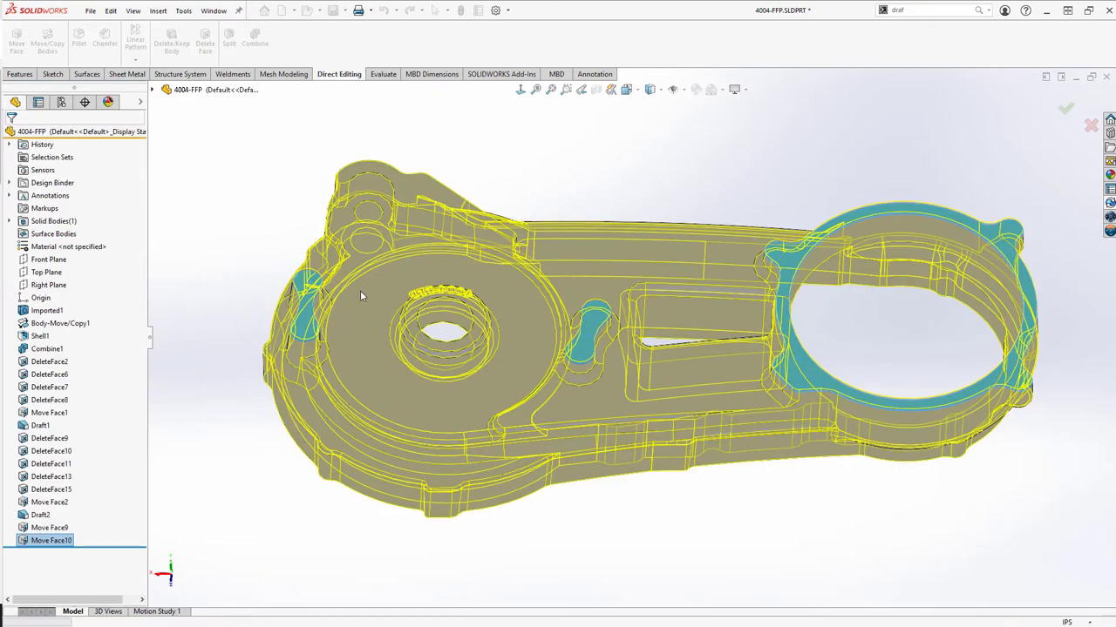
Step: Create a 0.09375in offset surface copy of the top lobe face
click(87, 73)
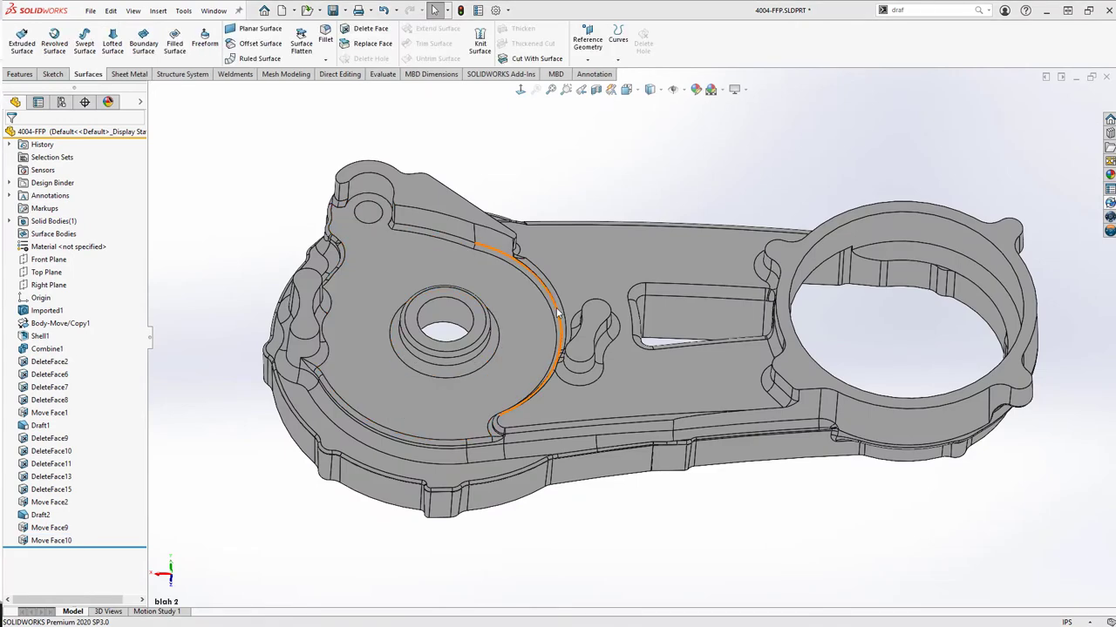
click(260, 43)
click(420, 197)
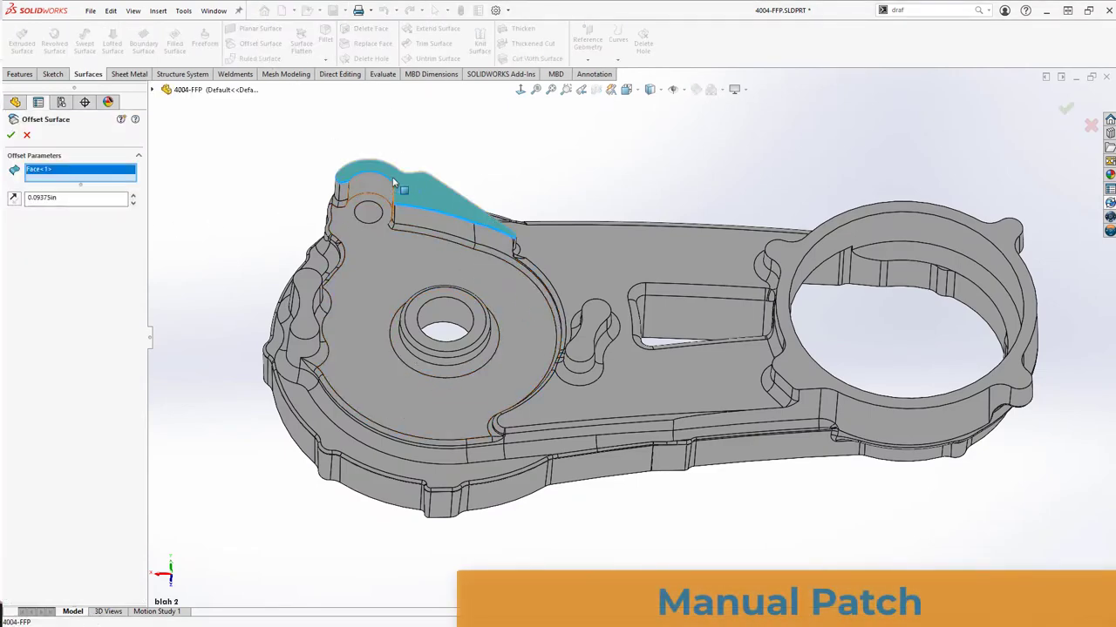
scroll(383, 194, down, 10)
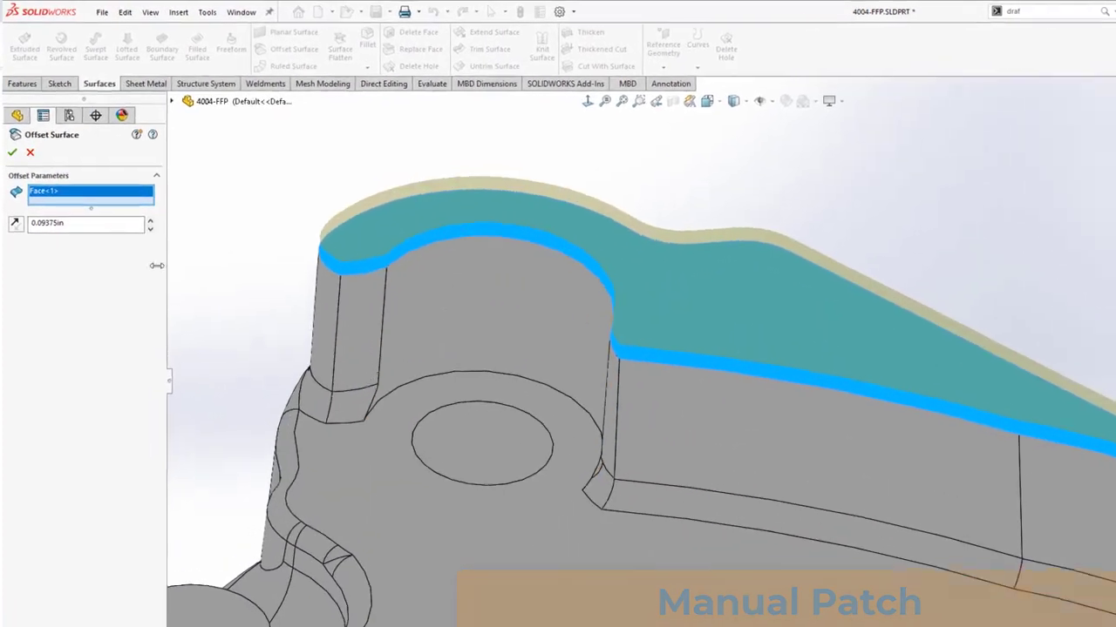
click(12, 151)
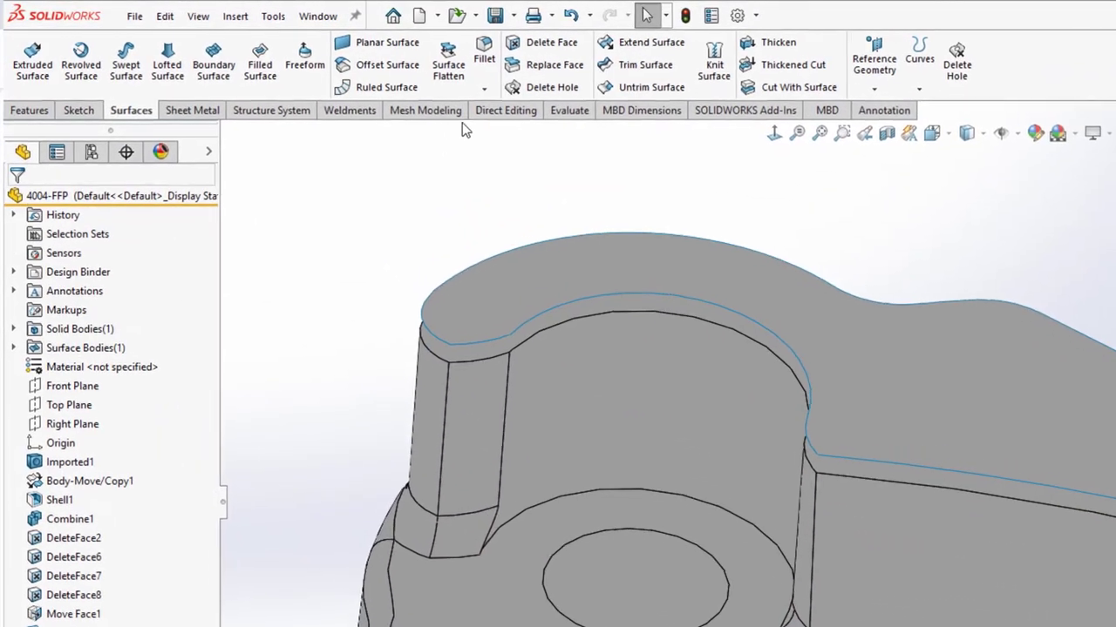
click(598, 141)
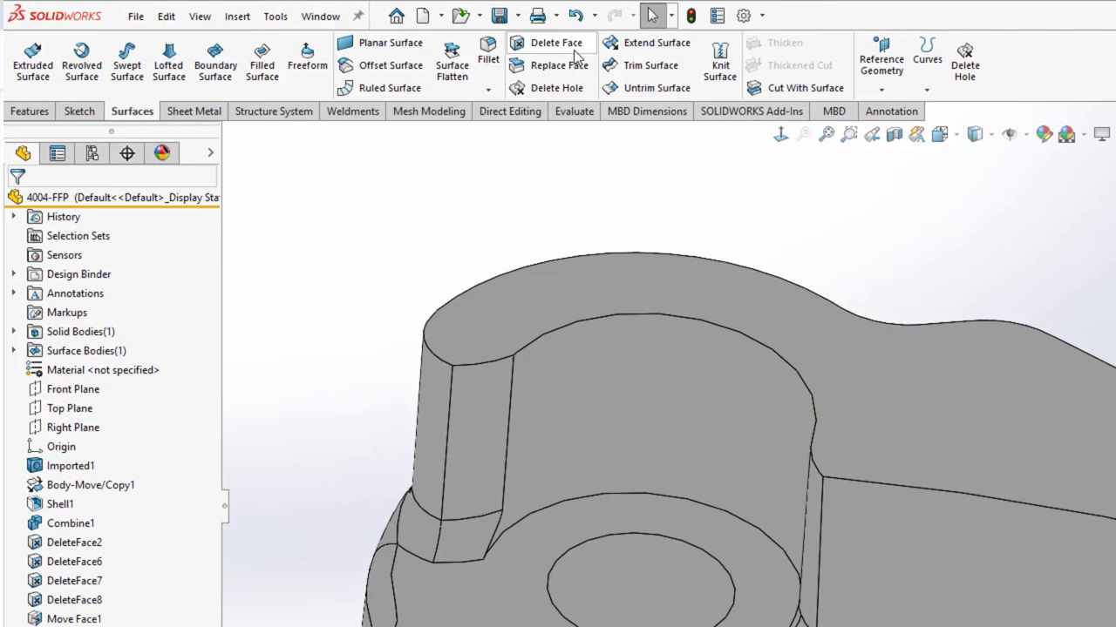
Step: Delete the casting's top face from the solid
click(572, 45)
click(501, 320)
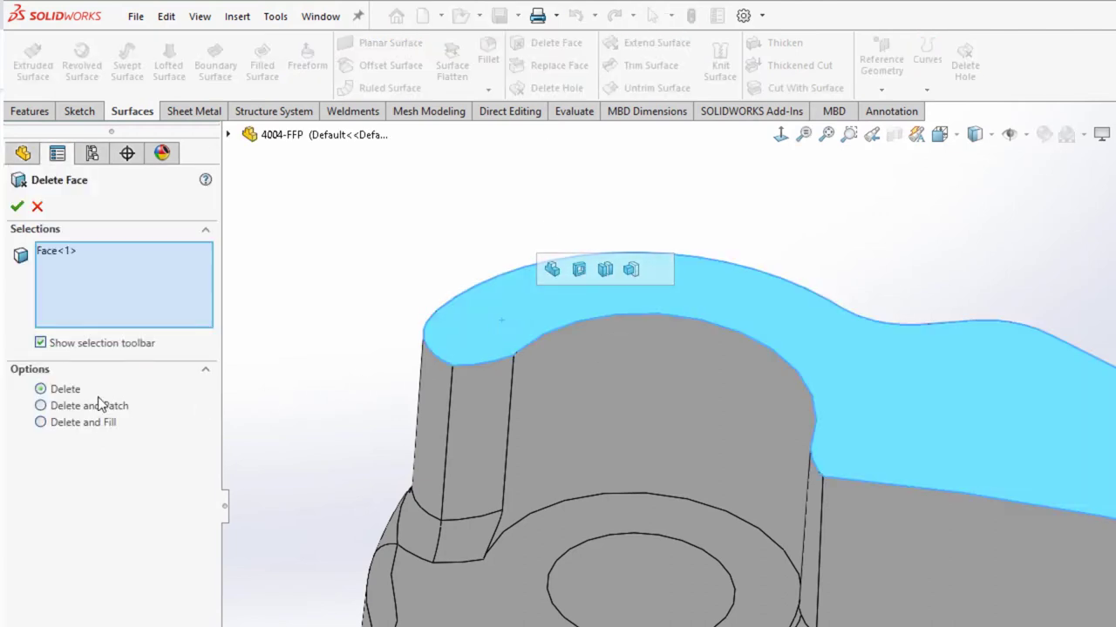
click(16, 208)
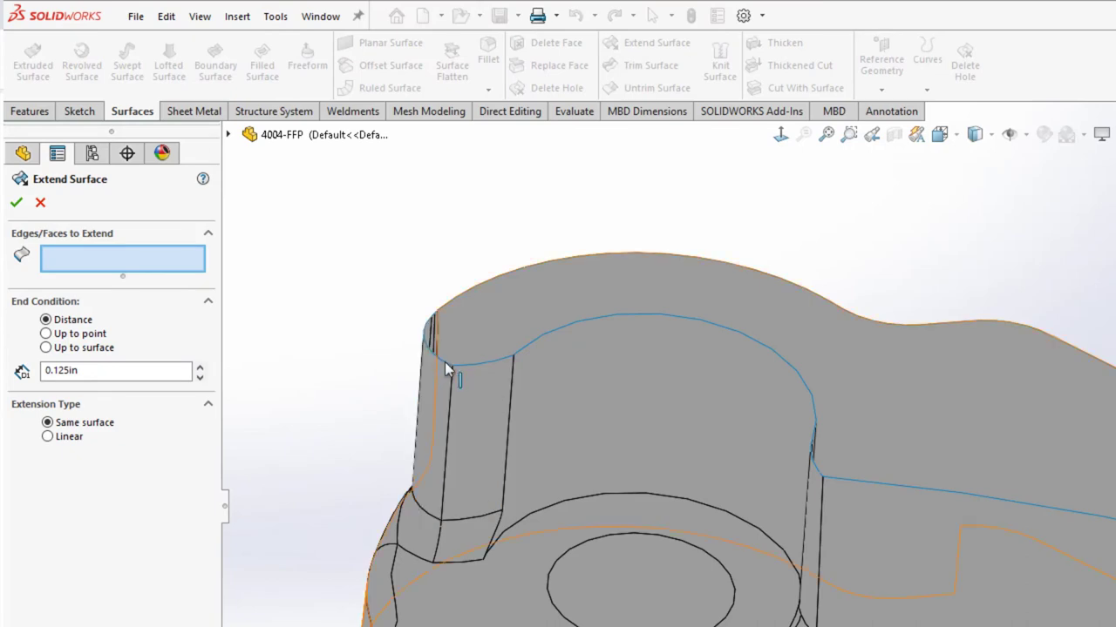
Step: Select the near and right-hand wall faces around the open top for a surface extension
click(872, 327)
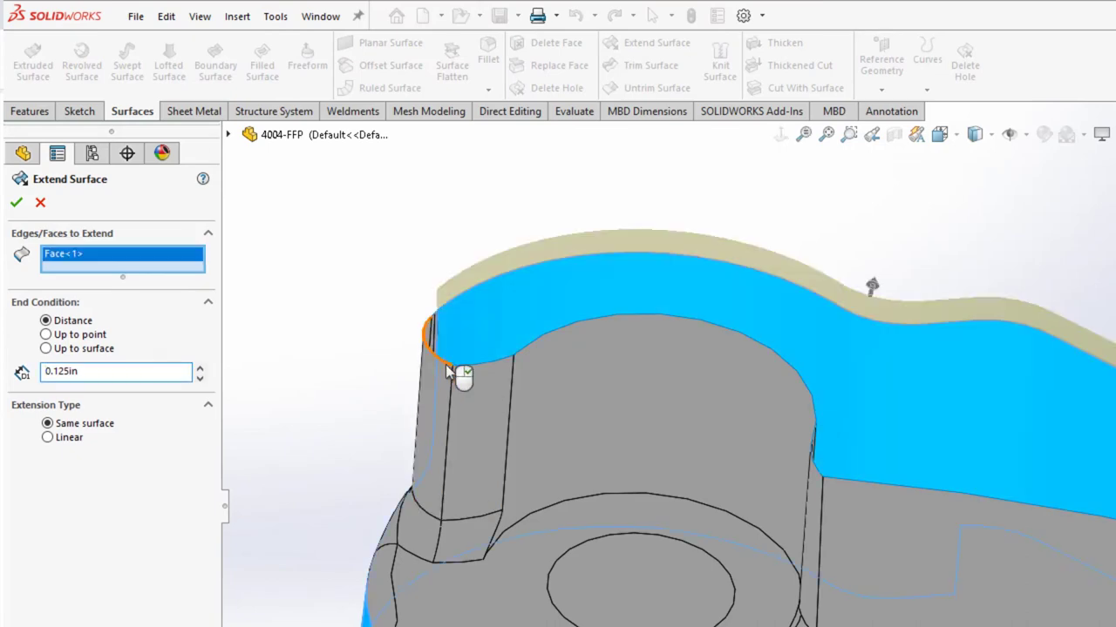
click(446, 371)
click(461, 403)
click(598, 403)
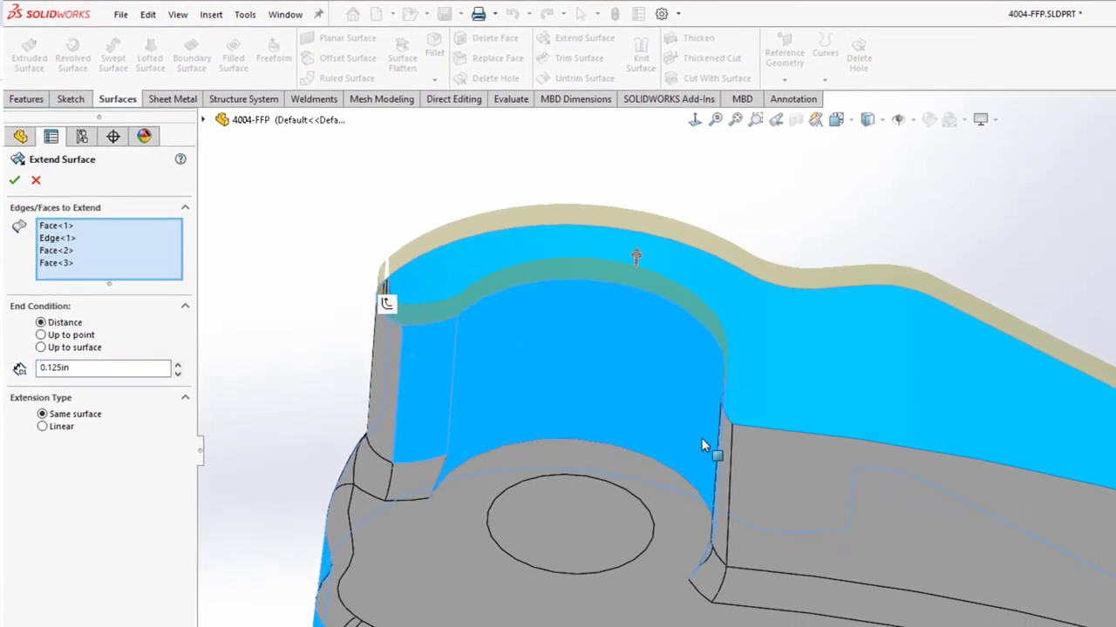
click(736, 457)
click(968, 519)
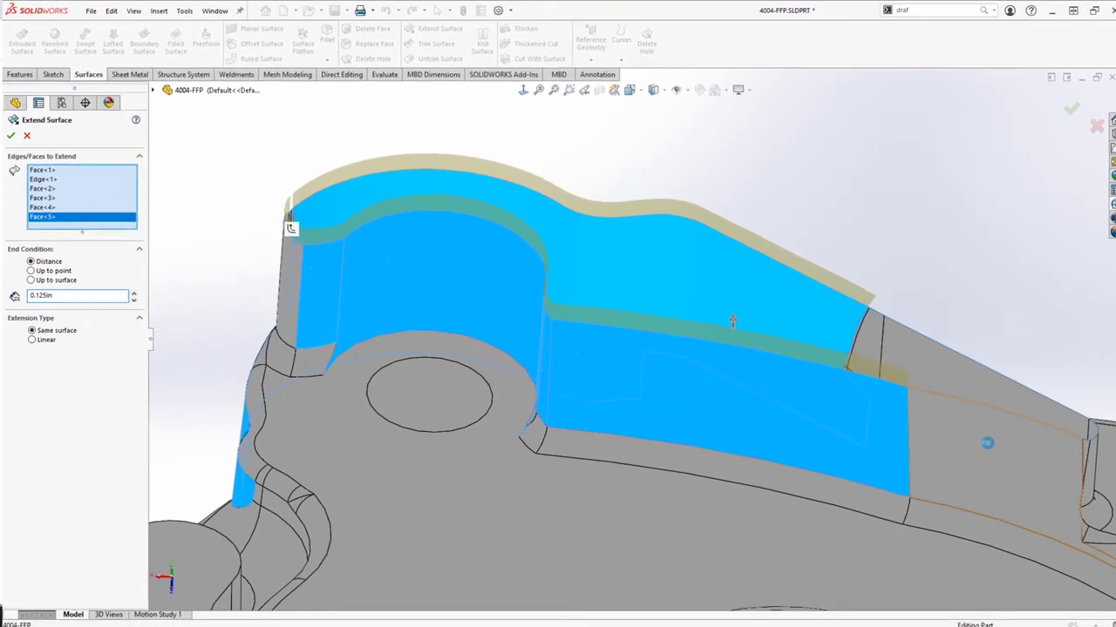
click(954, 381)
Step: Add three far wall faces to the extension selection
middle_drag(1011, 446, 970, 422)
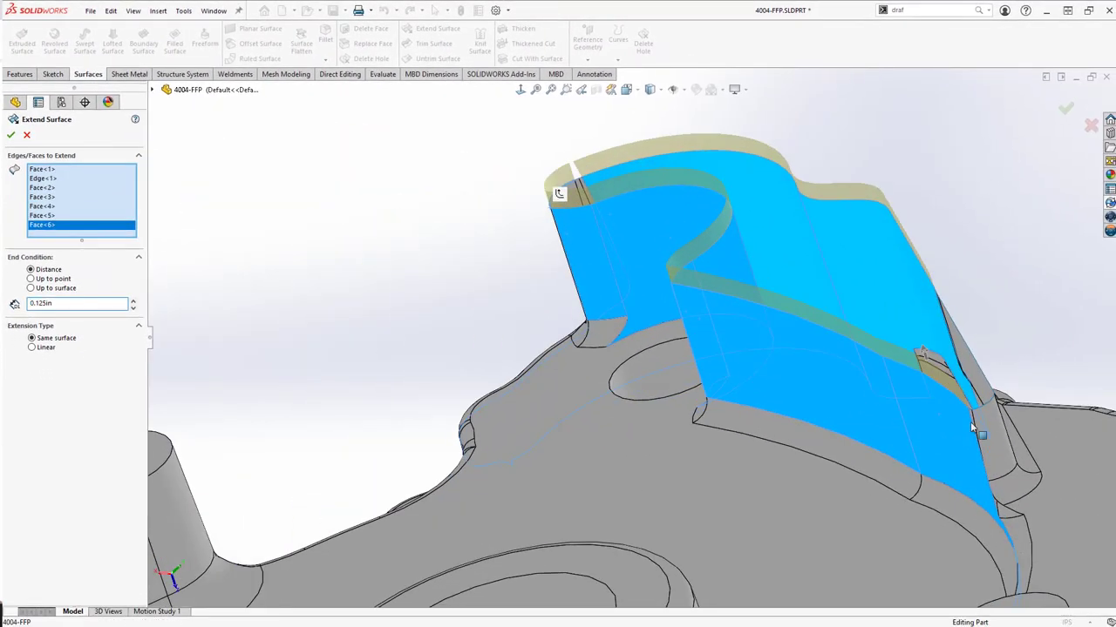
scroll(970, 422, down, 5)
click(889, 331)
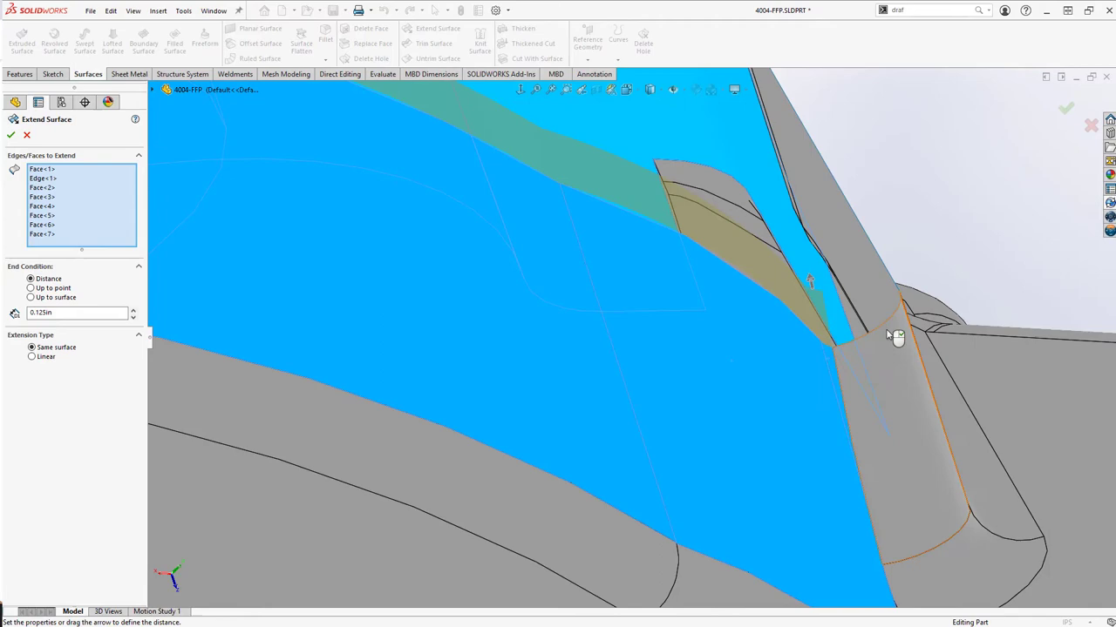
click(883, 302)
click(875, 296)
Step: Add the two notch faces and two corner faces to the extension selection
middle_drag(876, 296, 668, 226)
scroll(825, 265, down, 5)
middle_drag(824, 266, 740, 265)
click(746, 256)
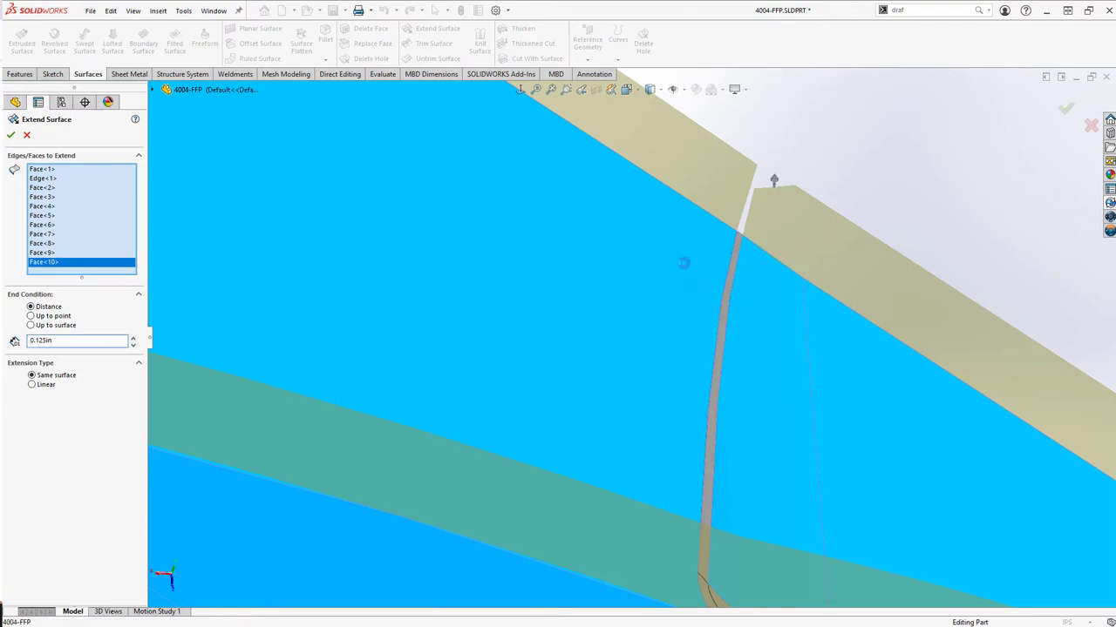
click(279, 213)
scroll(286, 216, up, 8)
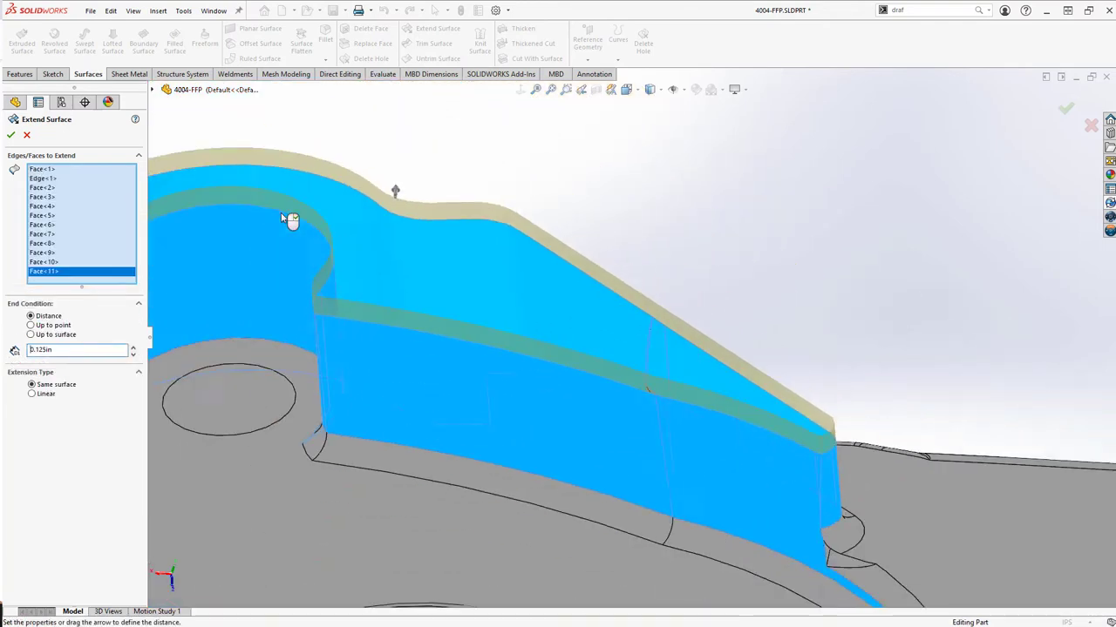
scroll(290, 220, down, 10)
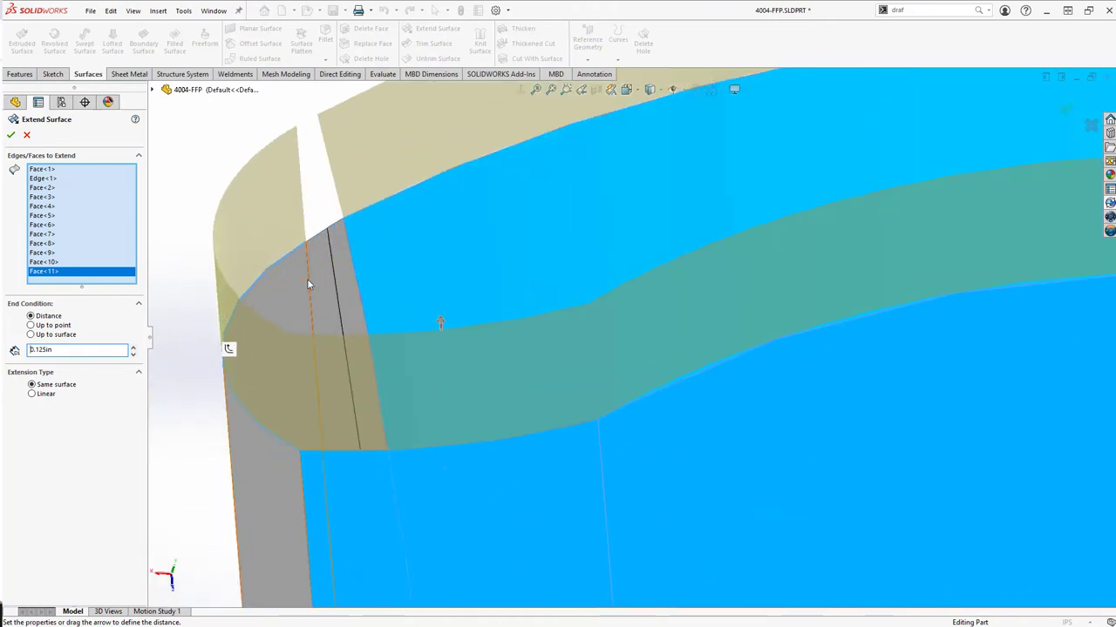
click(325, 268)
click(341, 266)
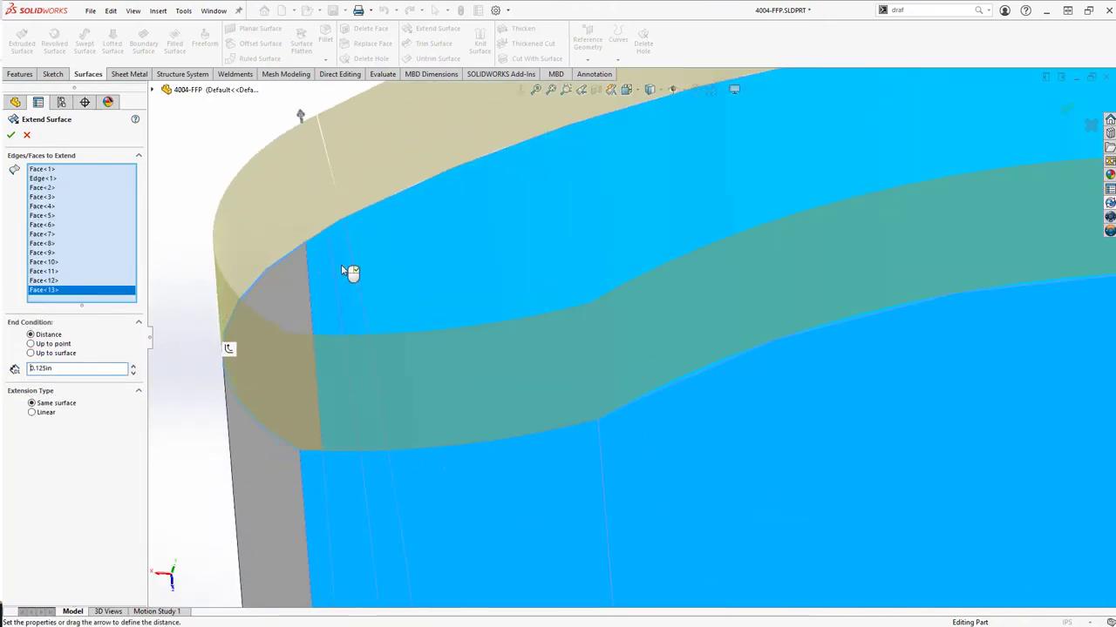
Step: Drop the extra last and corner faces, then commit the 0.125in same-surface extension
middle_drag(342, 268, 332, 226)
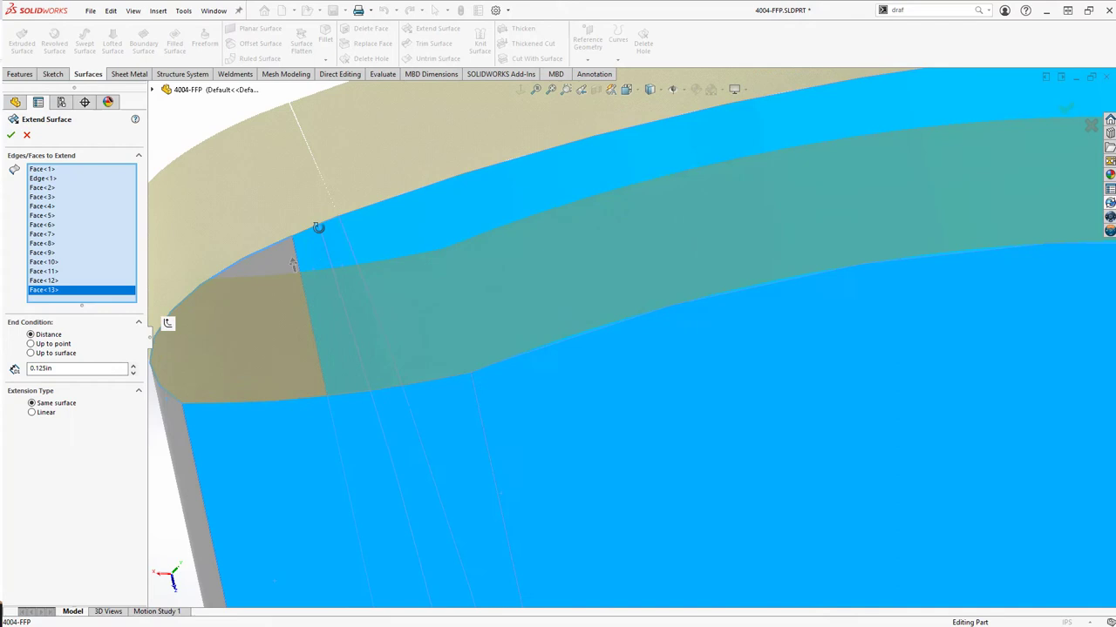
middle_drag(318, 226, 324, 190)
mouse_move(301, 131)
middle_down()
mouse_move(361, 175)
mouse_move(706, 270)
mouse_move(950, 281)
mouse_move(824, 252)
mouse_move(746, 327)
mouse_move(449, 182)
mouse_move(665, 242)
mouse_move(635, 366)
mouse_move(654, 378)
mouse_move(775, 425)
mouse_move(792, 369)
middle_up()
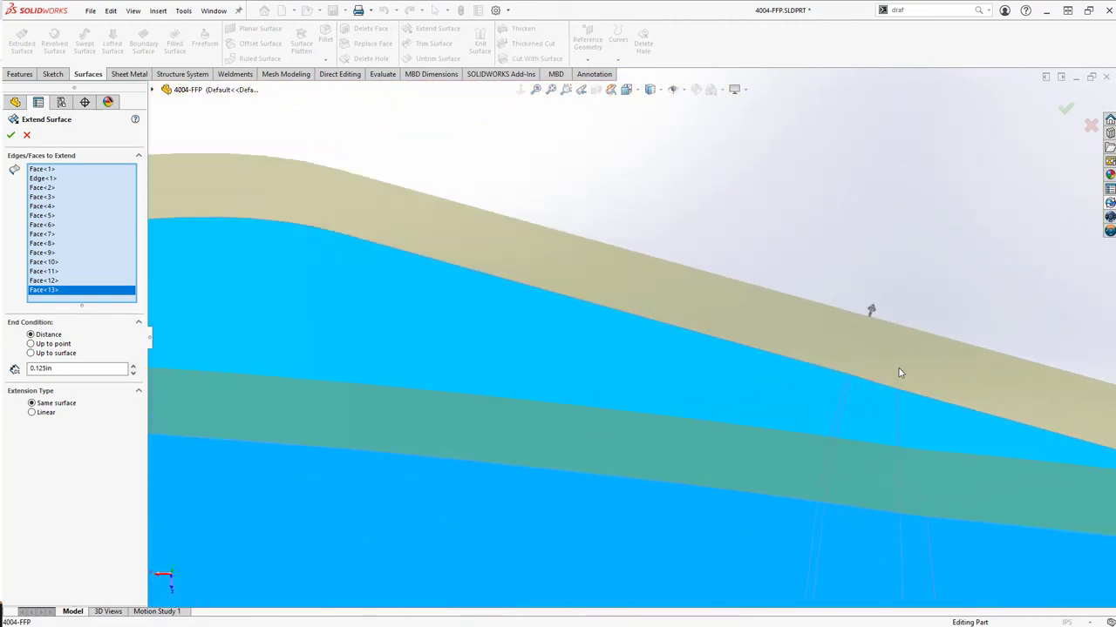
scroll(792, 354, down, 4)
scroll(791, 354, down, 2)
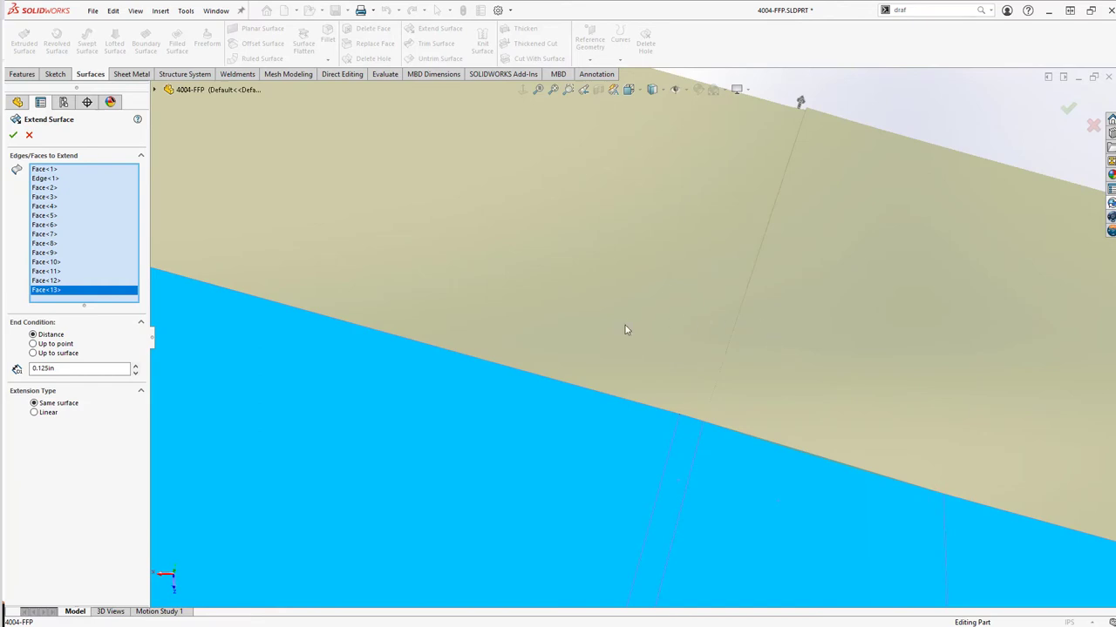
click(685, 436)
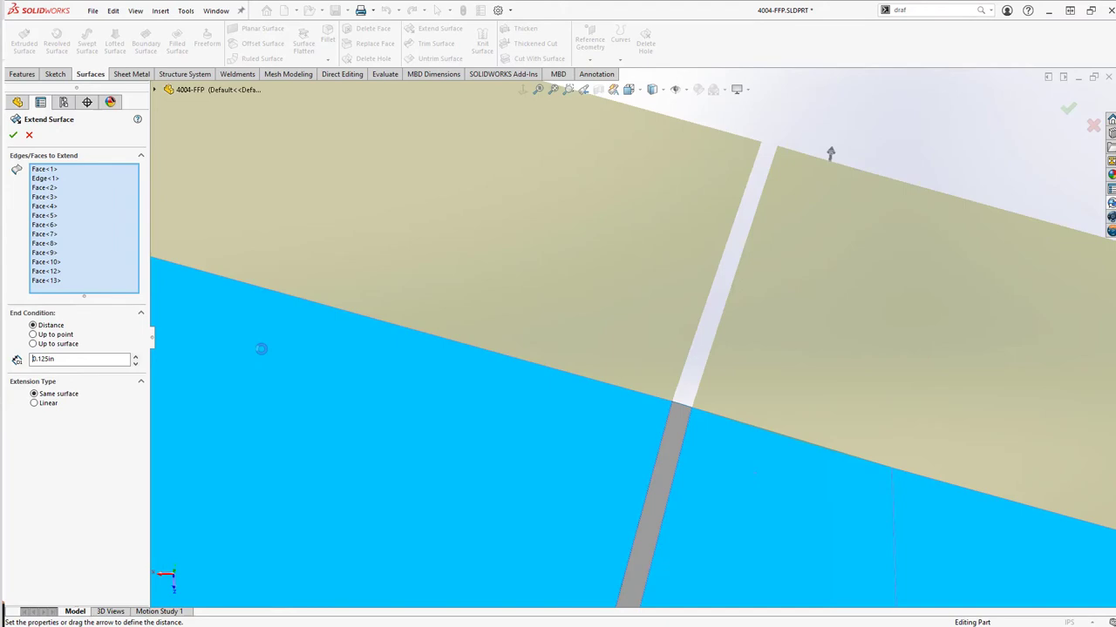
scroll(261, 349, up, 10)
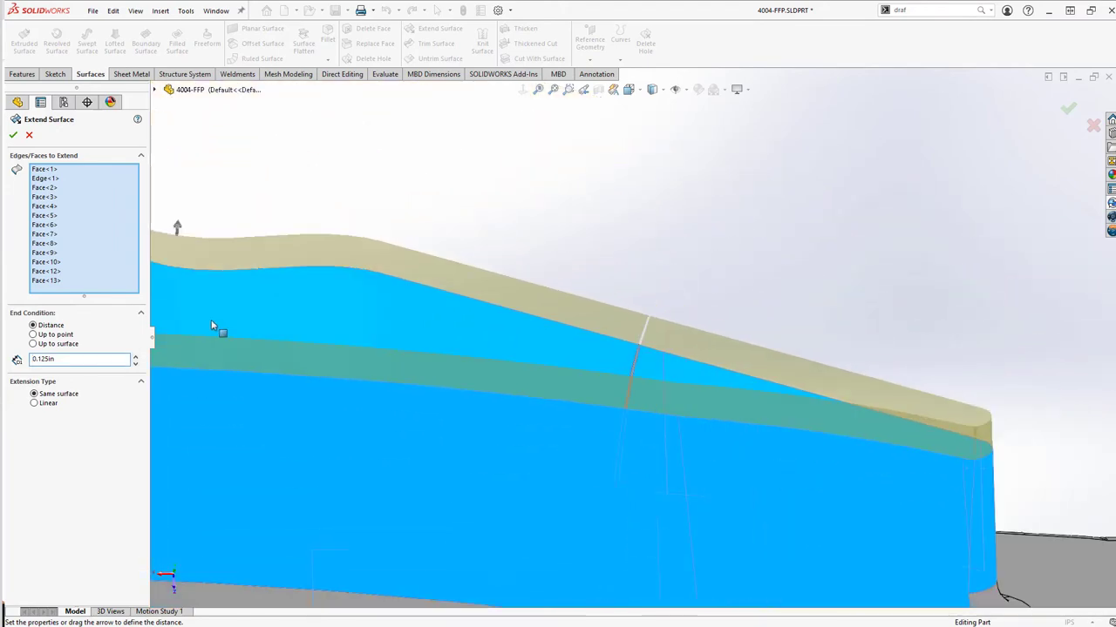
scroll(229, 311, up, 3)
middle_drag(237, 305, 379, 333)
scroll(380, 333, down, 5)
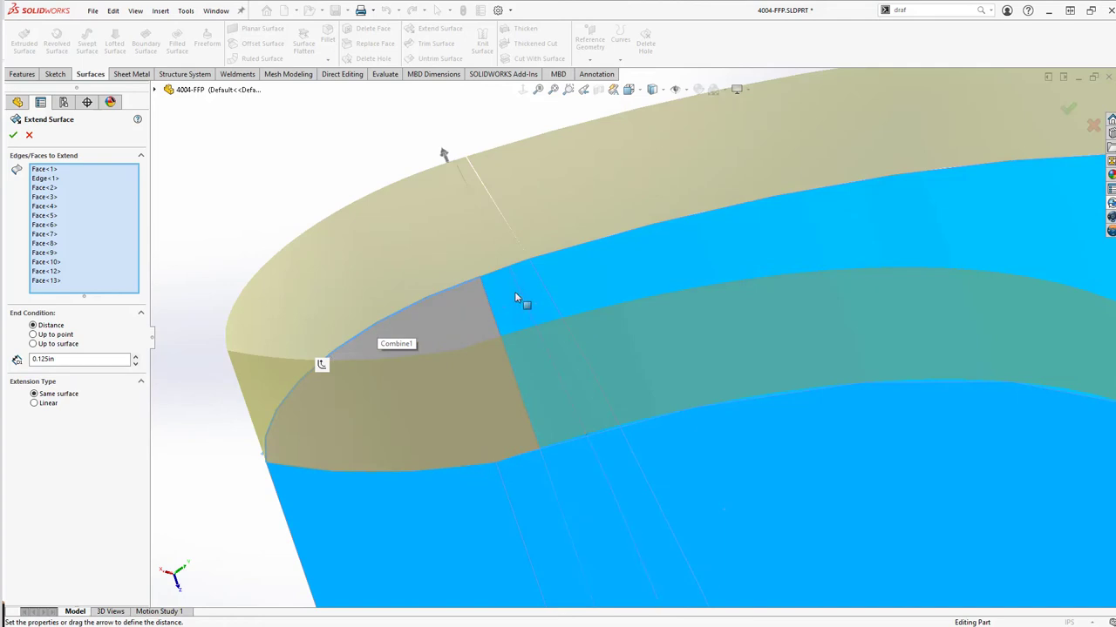
click(515, 298)
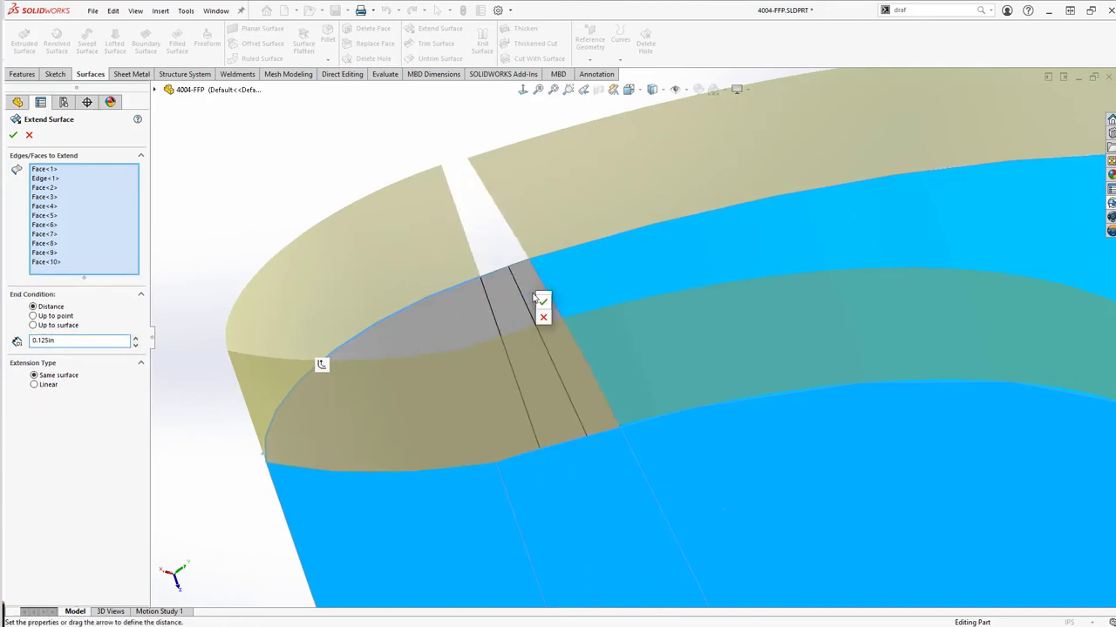
key(Return)
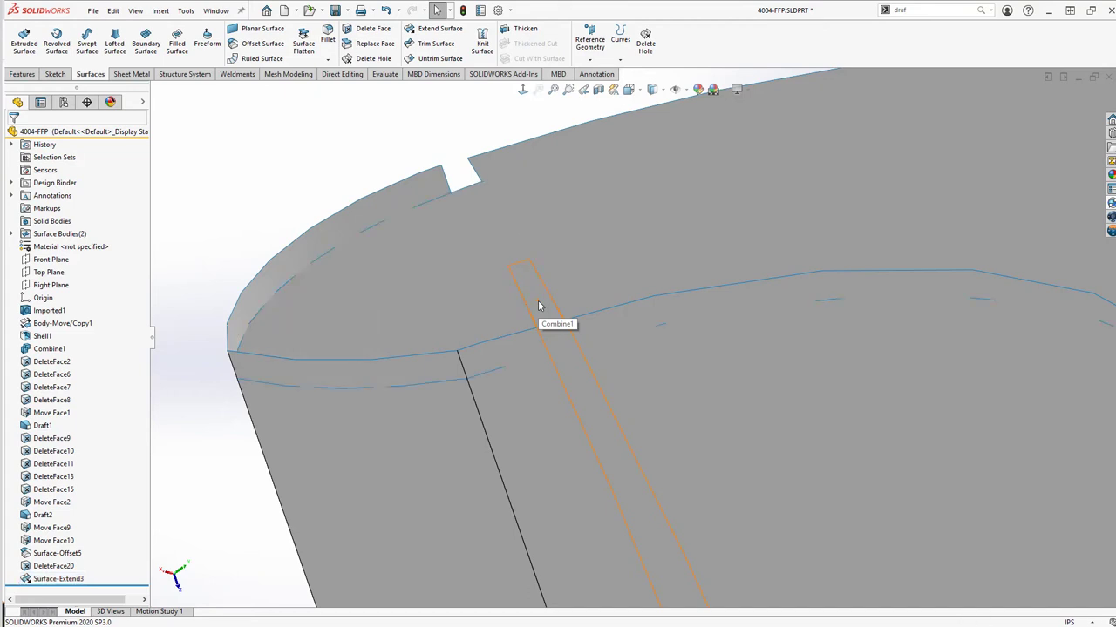
scroll(463, 224, up, 8)
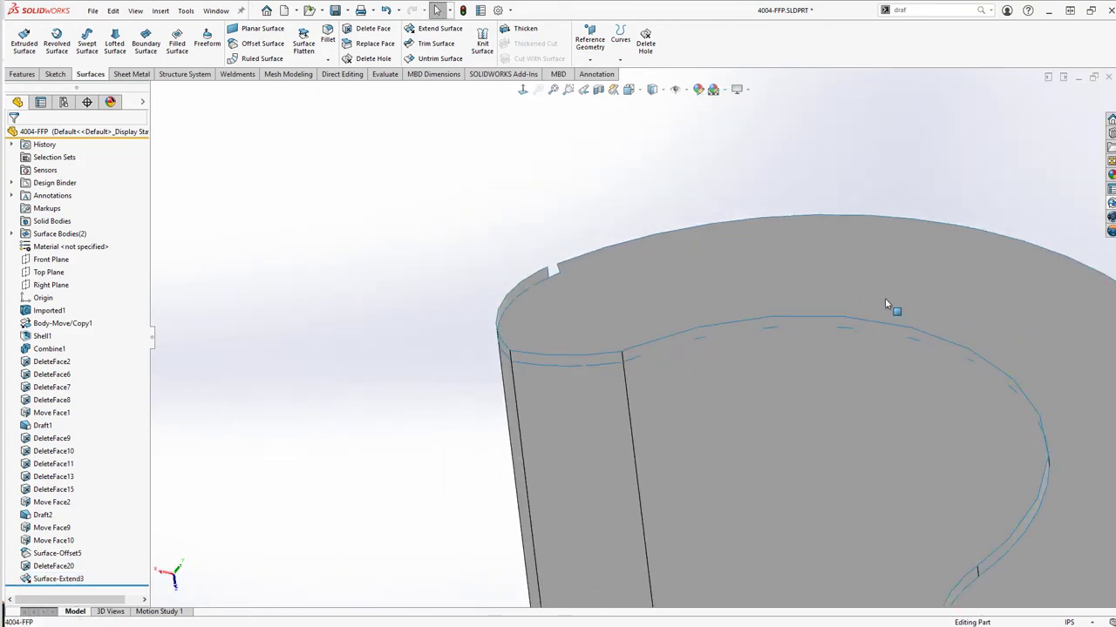
scroll(878, 389, up, 6)
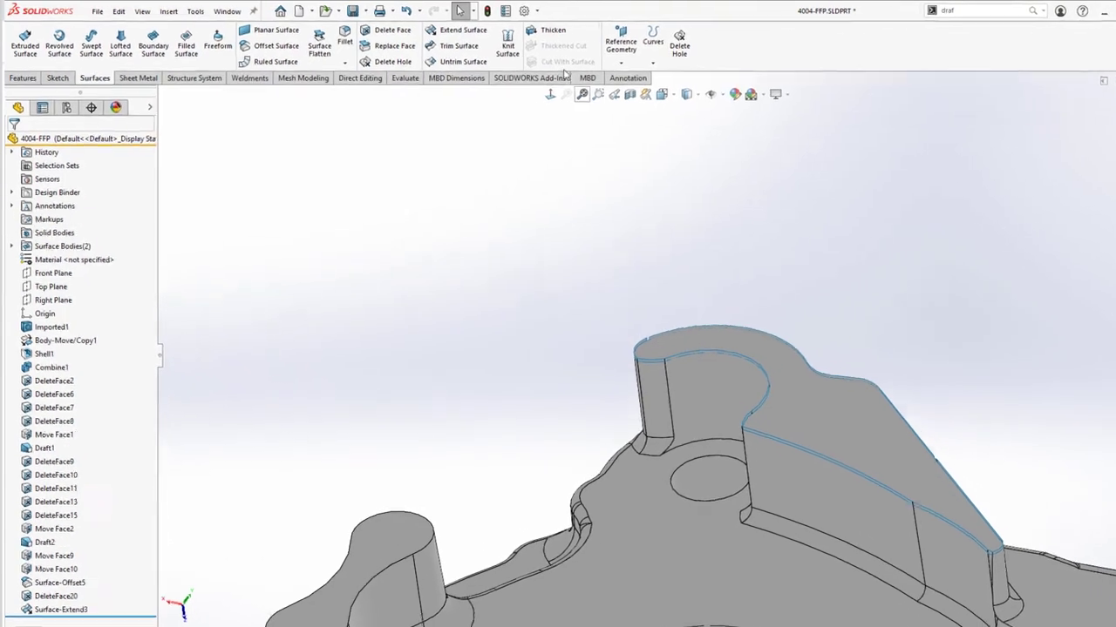
Step: Mutually trim Surface-Extend3 with Surface-Offset5, keeping the upper wall piece and the offset top piece
click(459, 45)
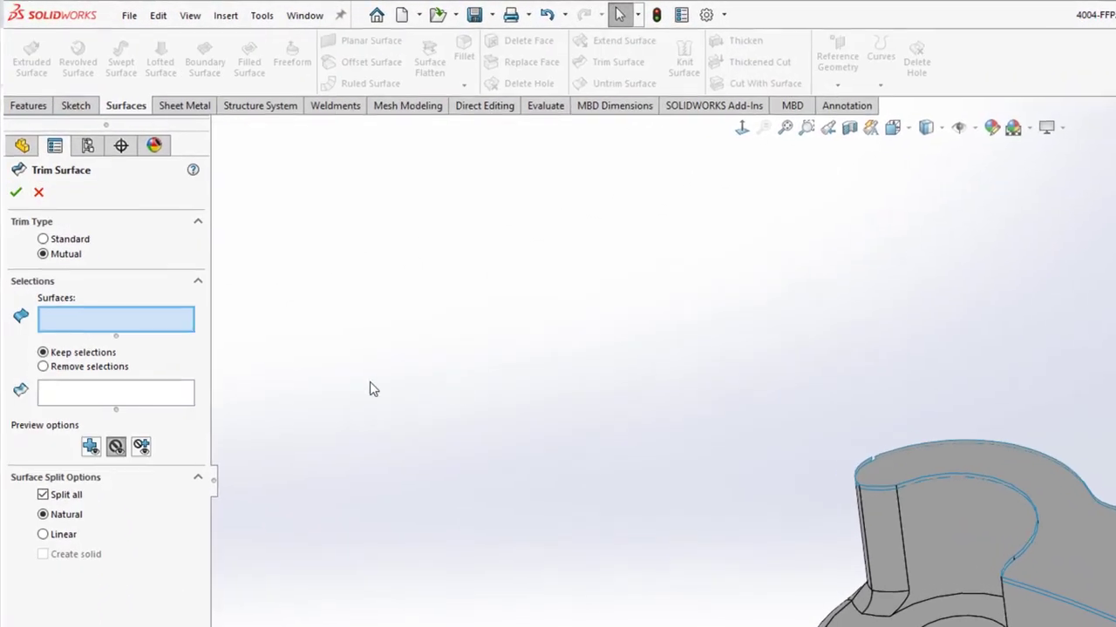
click(1064, 533)
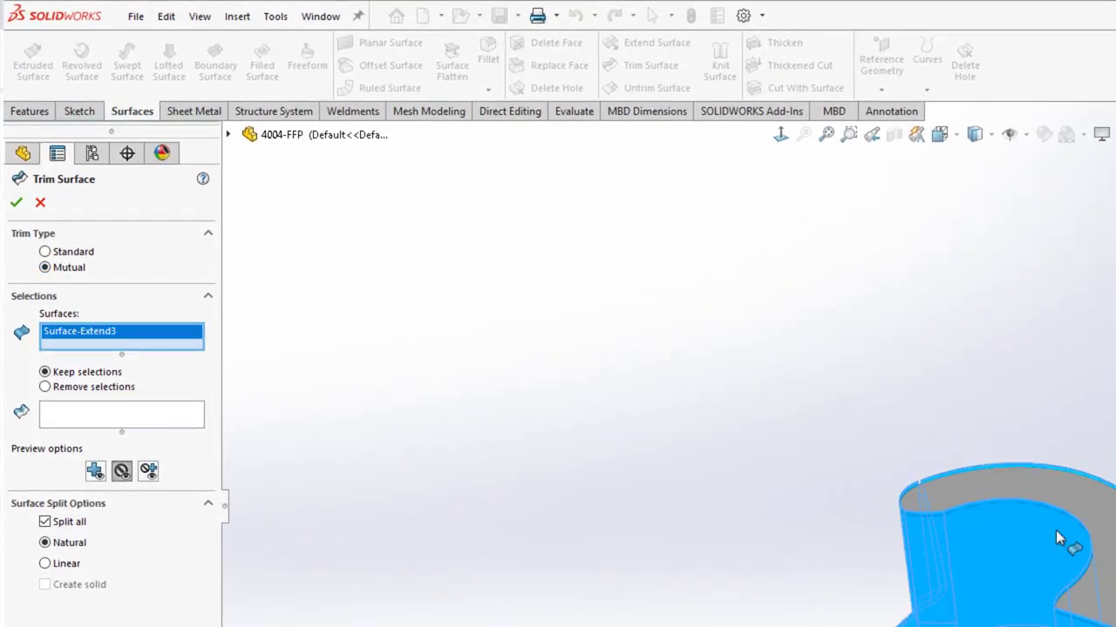
click(1003, 489)
click(94, 430)
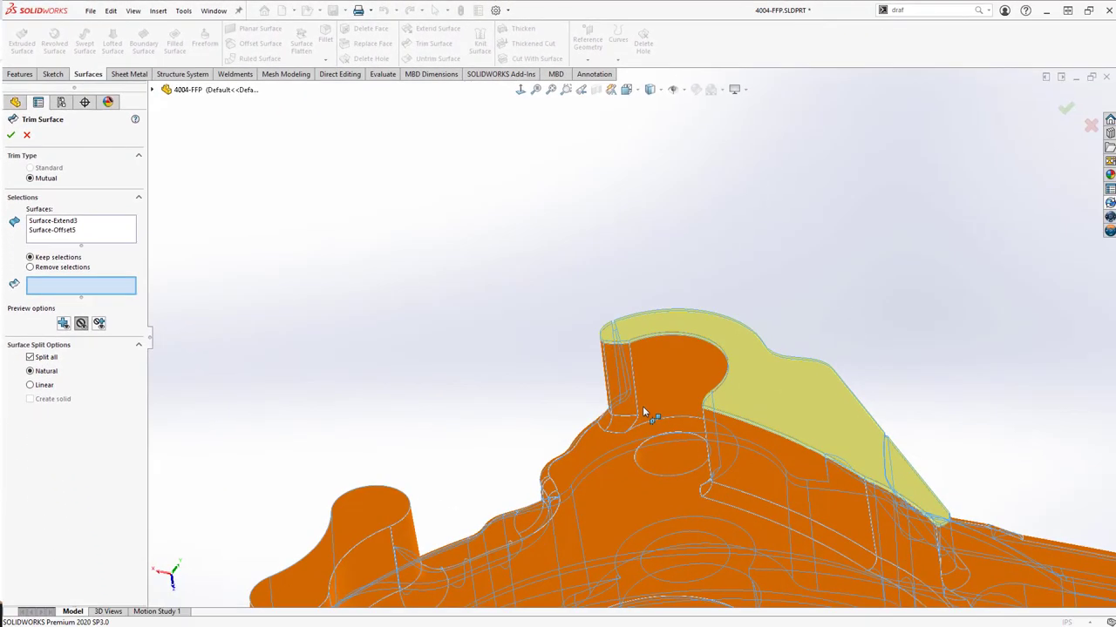
click(642, 410)
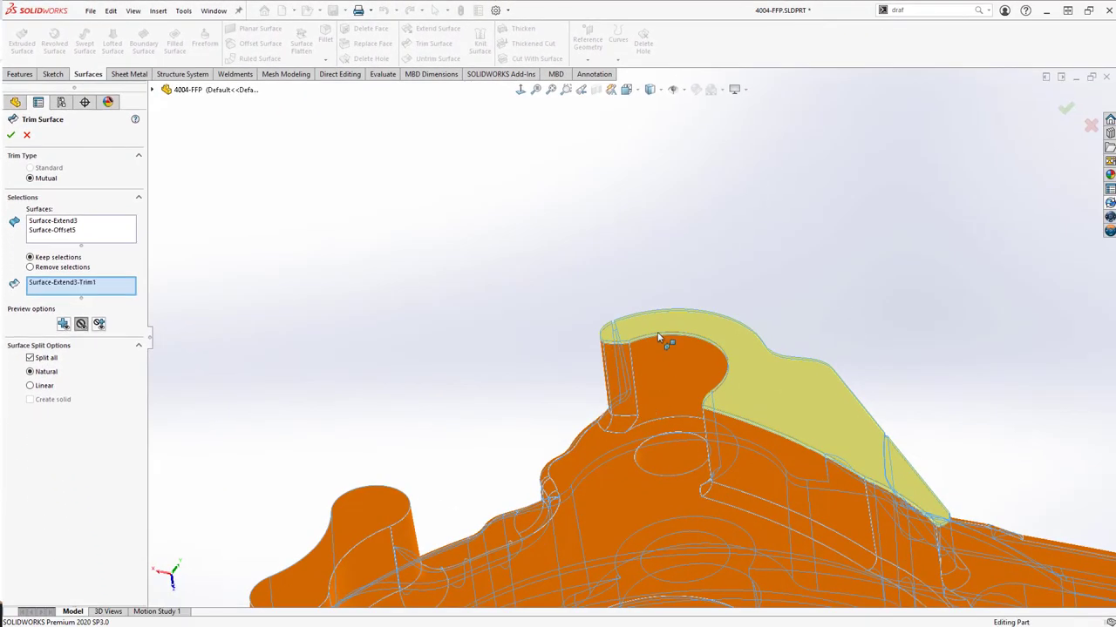
click(659, 332)
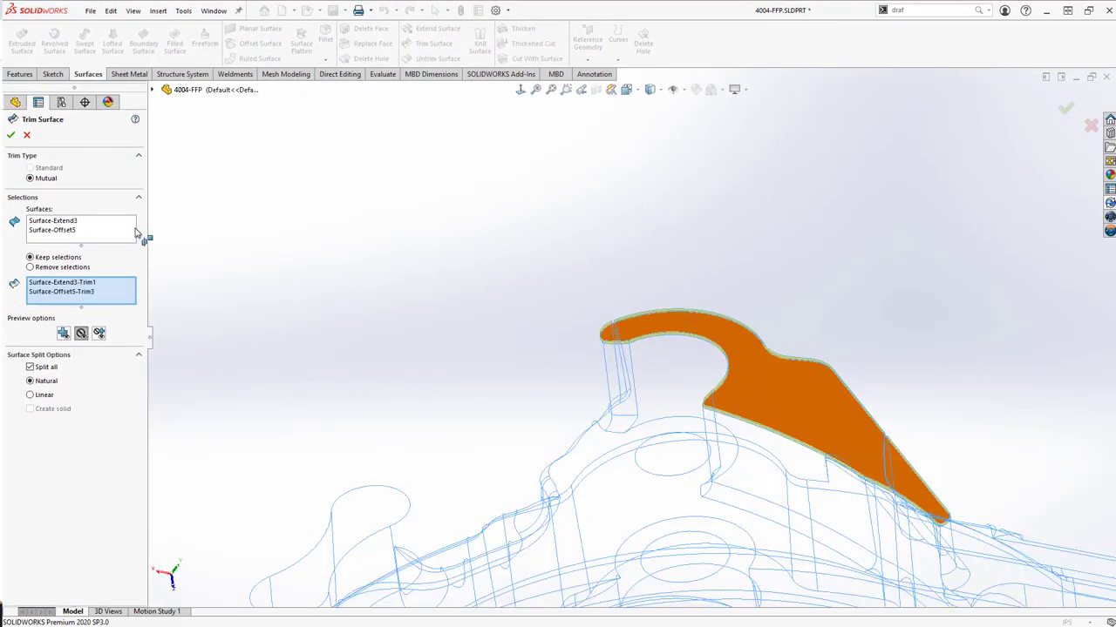
Step: Accept the mutual trim, creating Surface-Trim2
click(11, 135)
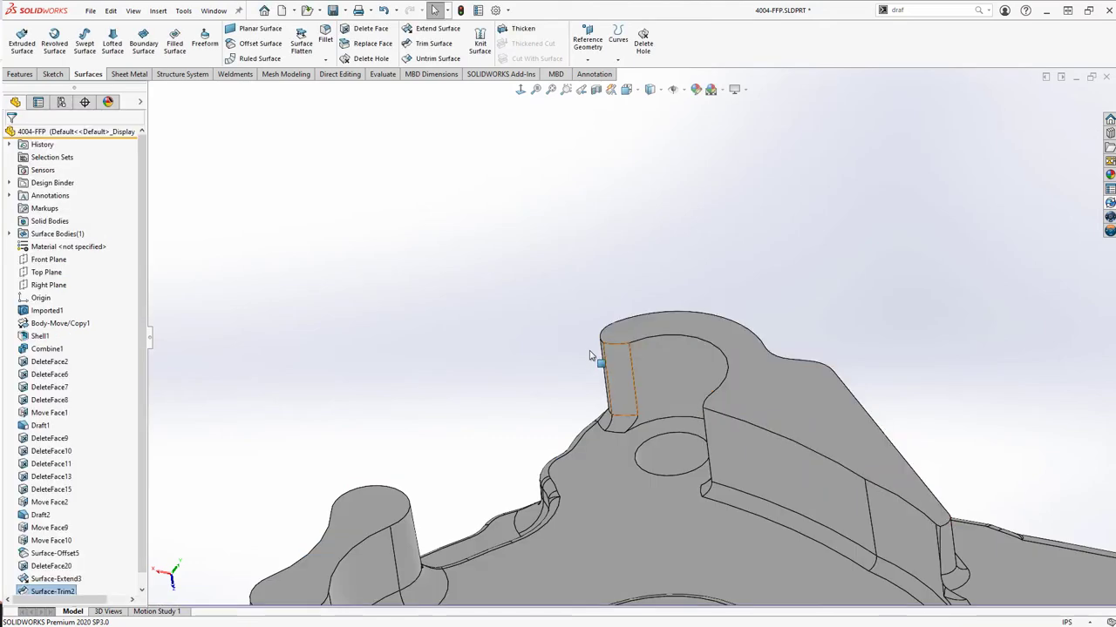
mouse_move(590, 356)
middle_down()
mouse_move(685, 304)
mouse_move(636, 368)
middle_up()
scroll(589, 341, down, 3)
scroll(589, 341, down, 5)
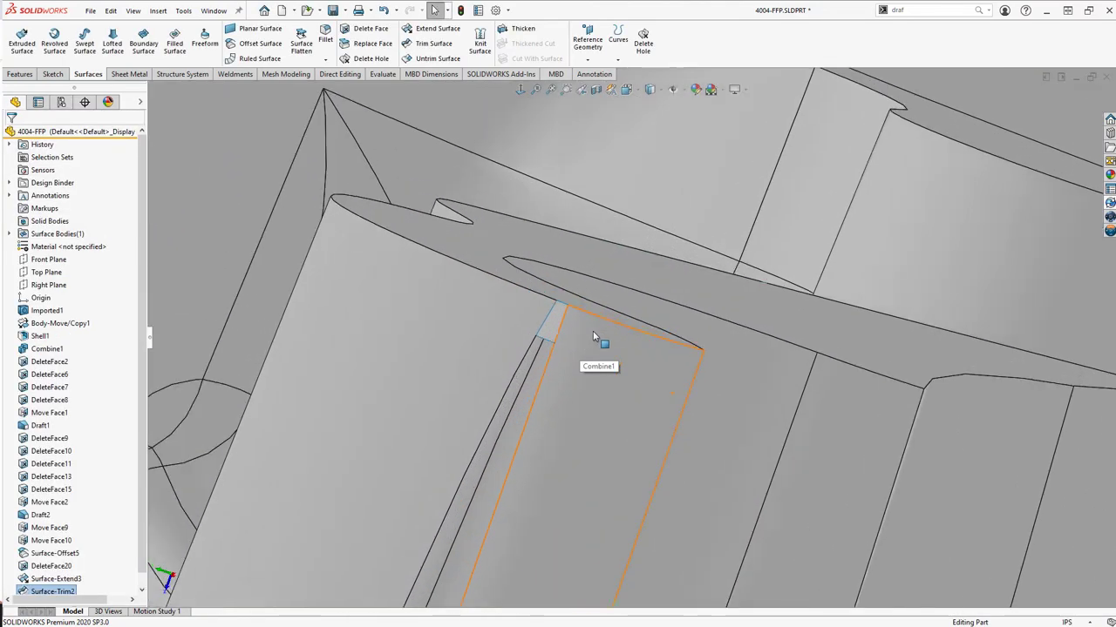
Step: Patch the corner sliver gap with a filled surface bounded by its six edges
click(175, 42)
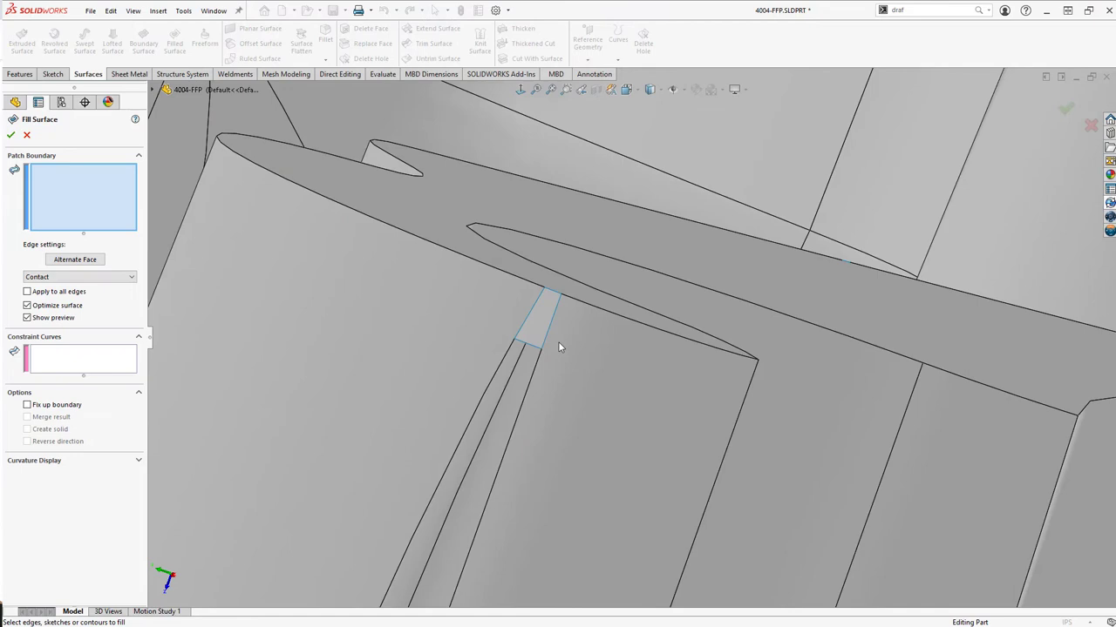
click(536, 350)
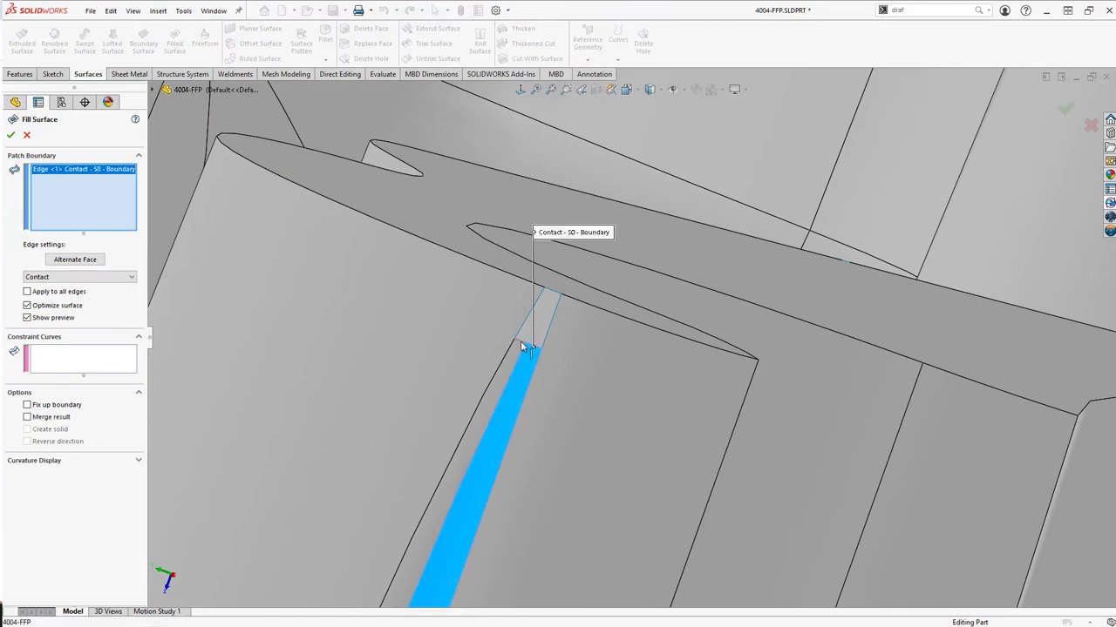
click(524, 342)
click(544, 316)
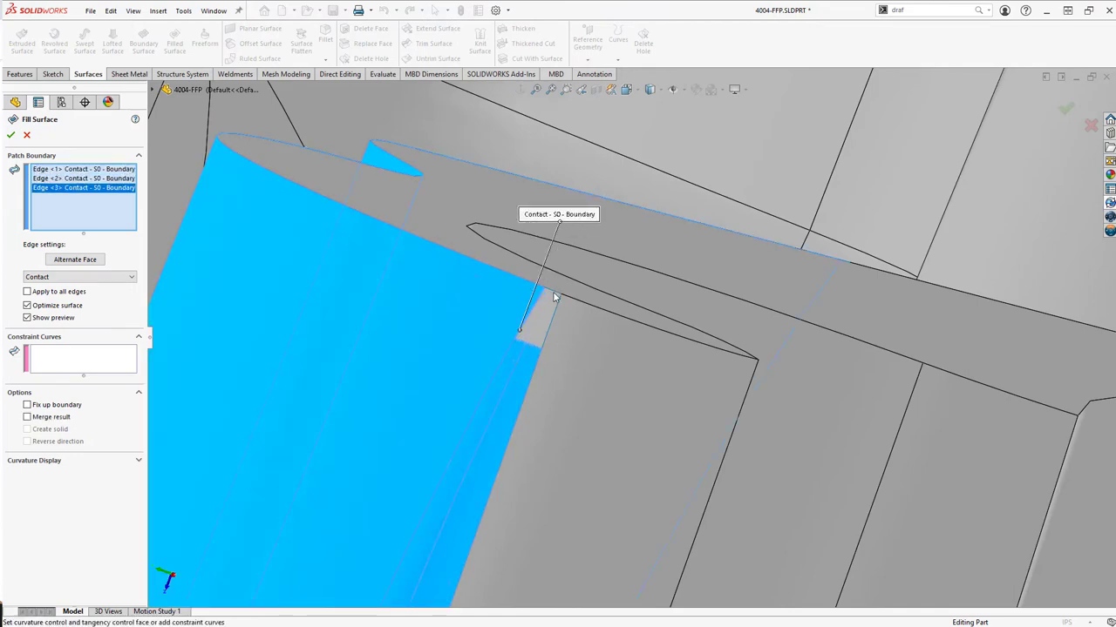
click(557, 295)
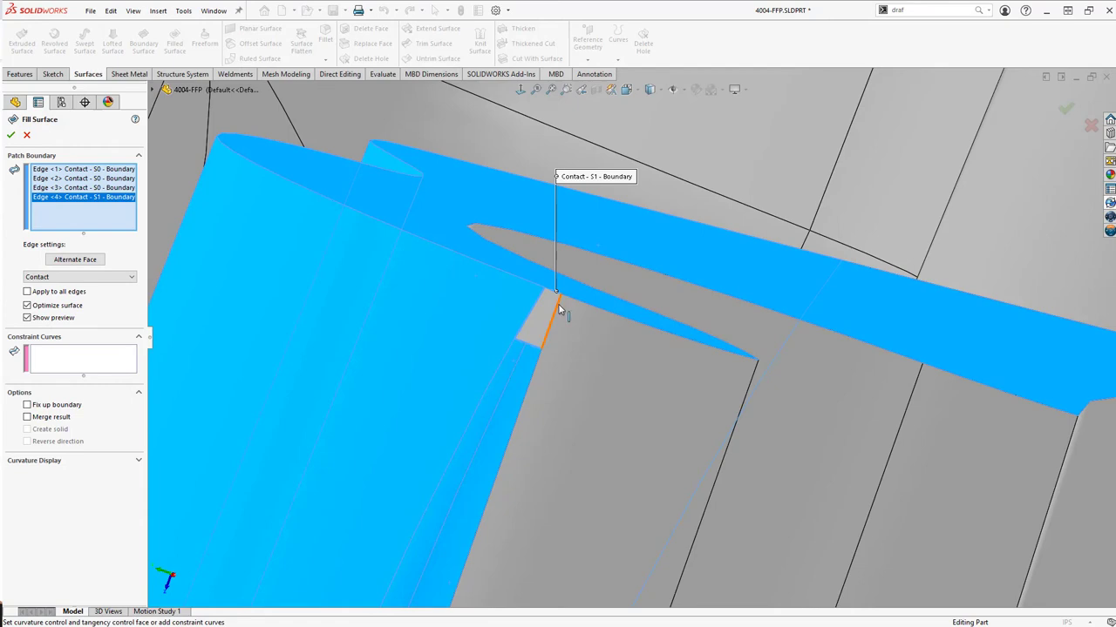
click(552, 300)
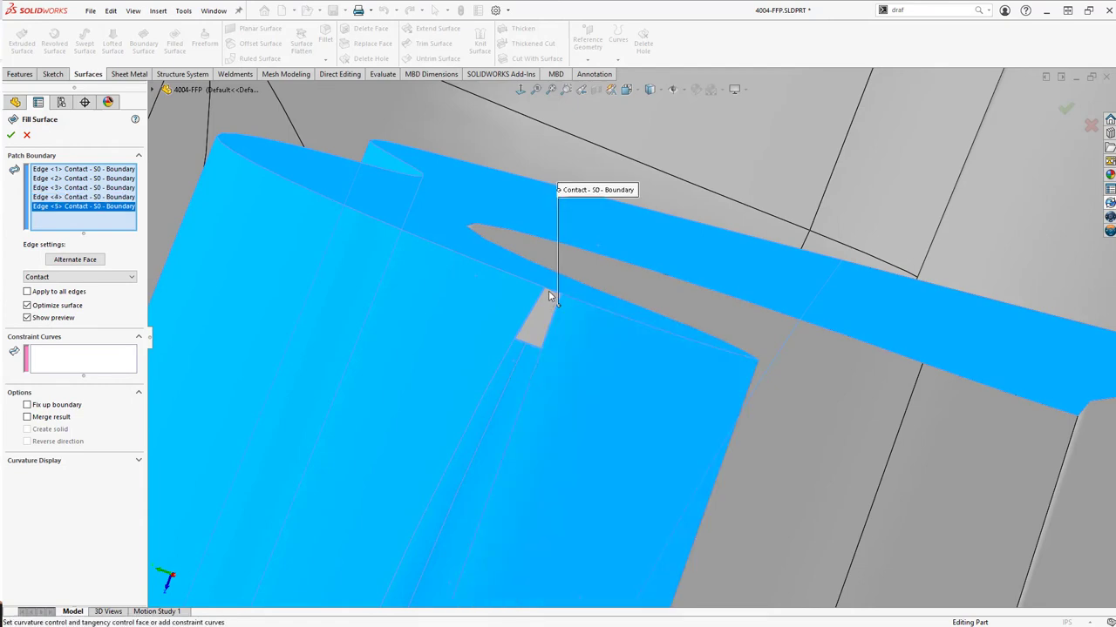
click(549, 294)
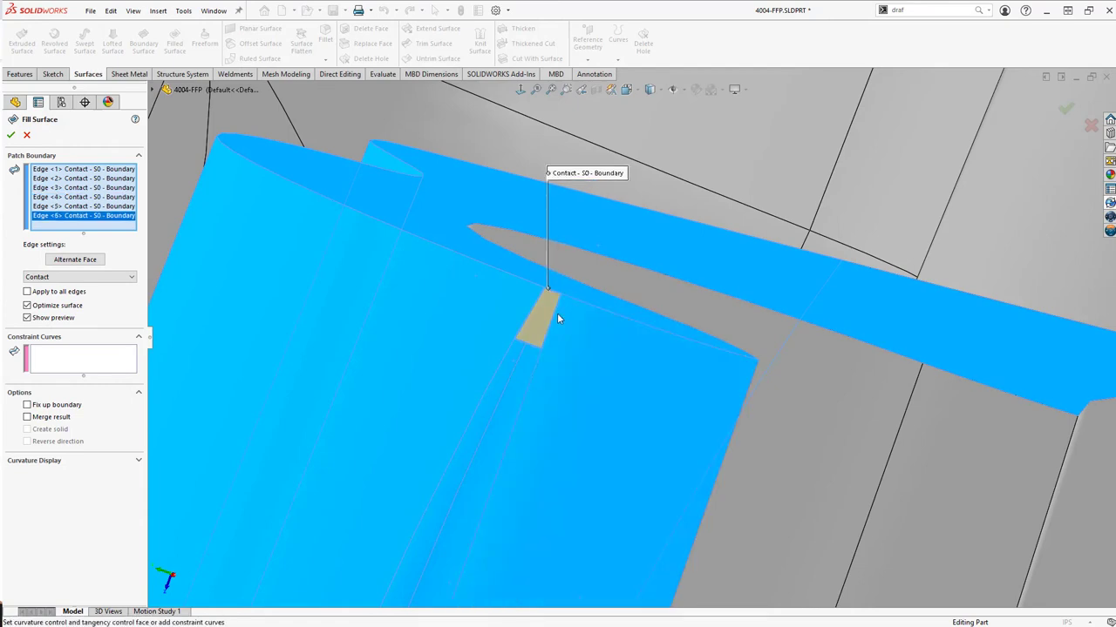
scroll(543, 319, down, 5)
Step: Accept the first six-edge filled surface patch
key(Return)
middle_drag(508, 279, 810, 300)
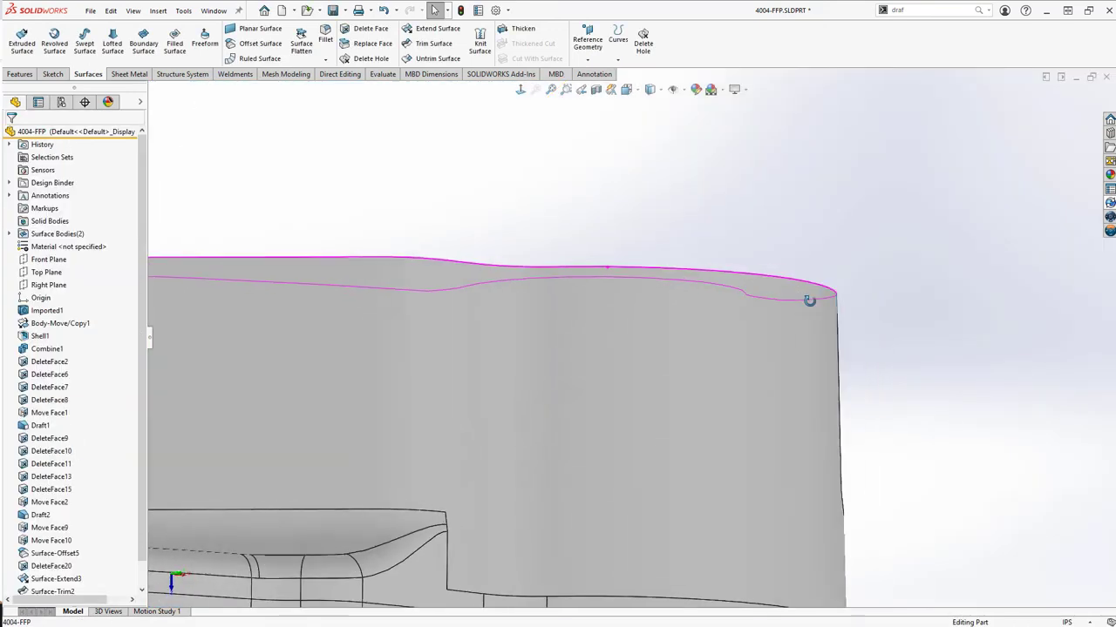
scroll(374, 319, down, 8)
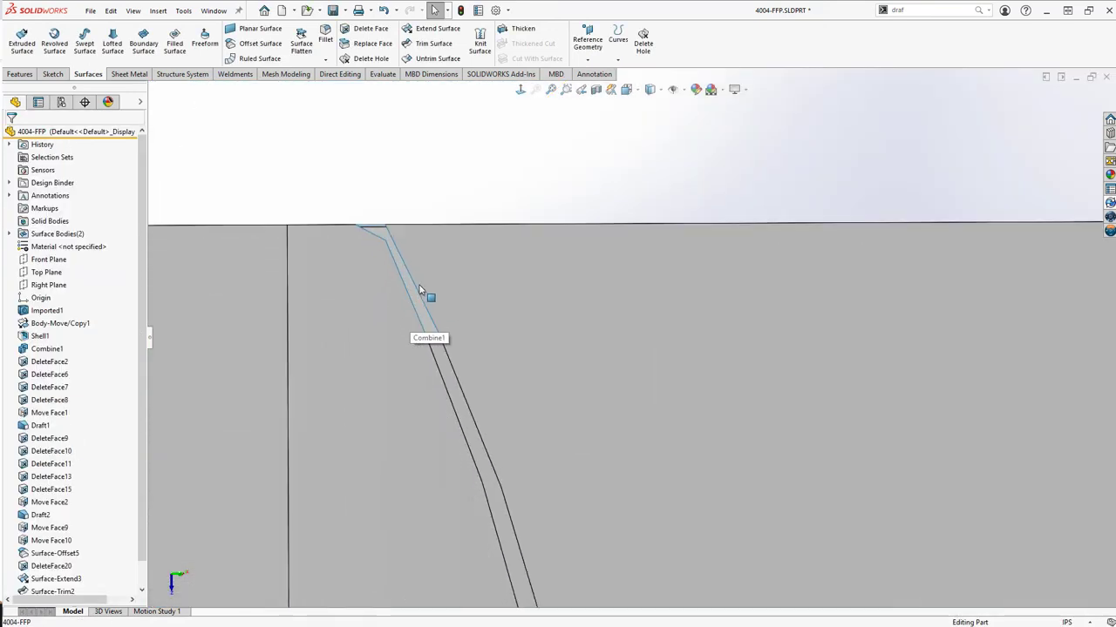
scroll(419, 290, down, 3)
Step: Fill the second sliver gap near the top rim with a six-edge filled surface
click(181, 45)
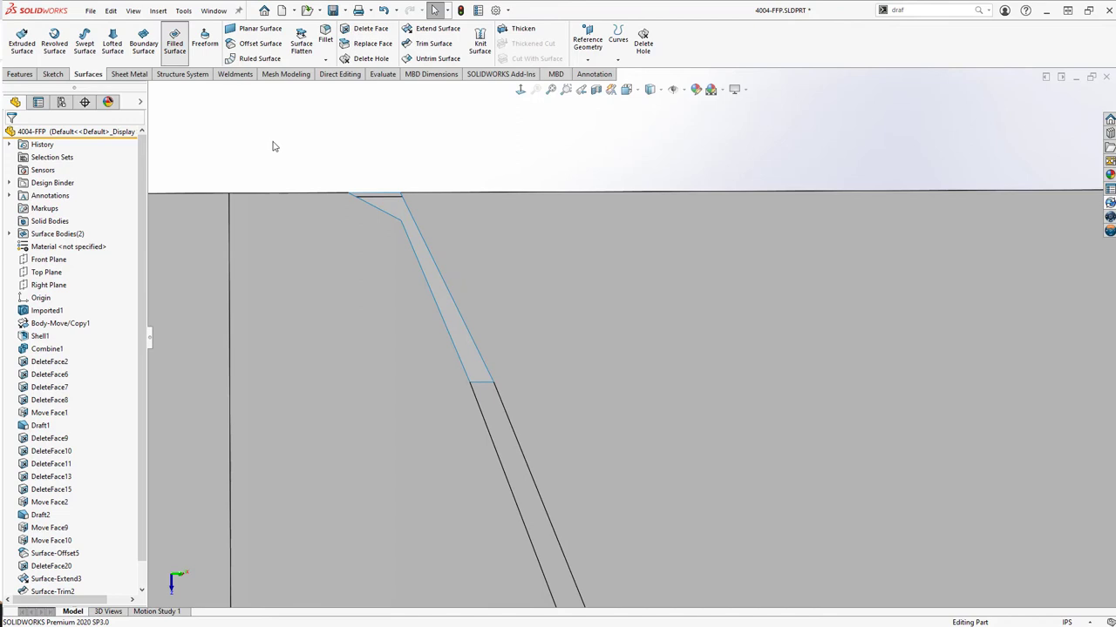
click(419, 233)
click(384, 216)
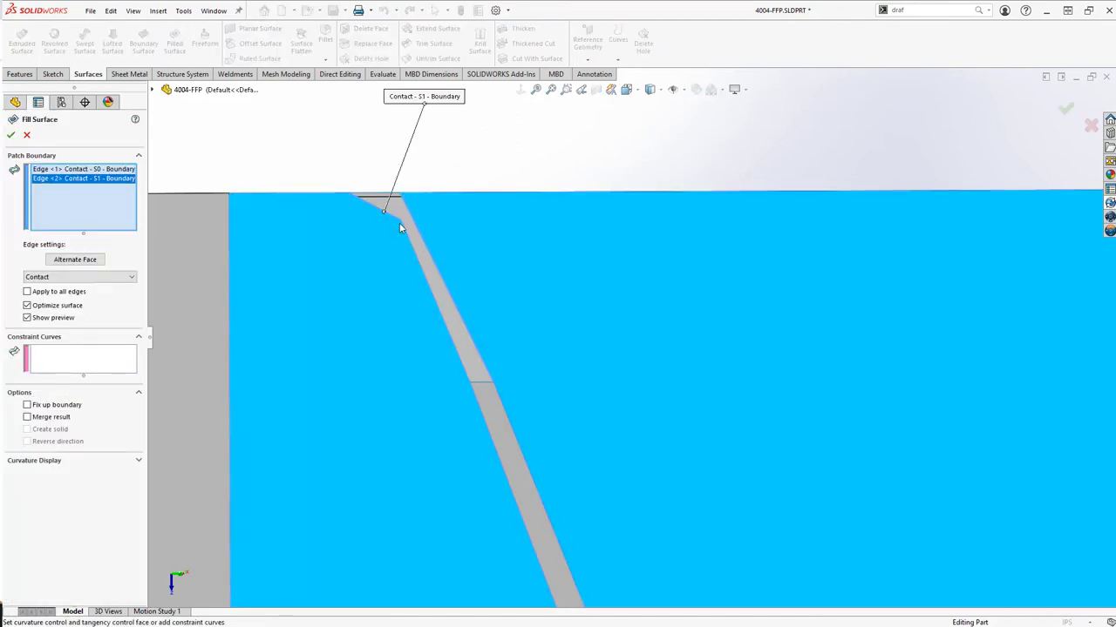
click(382, 197)
click(373, 195)
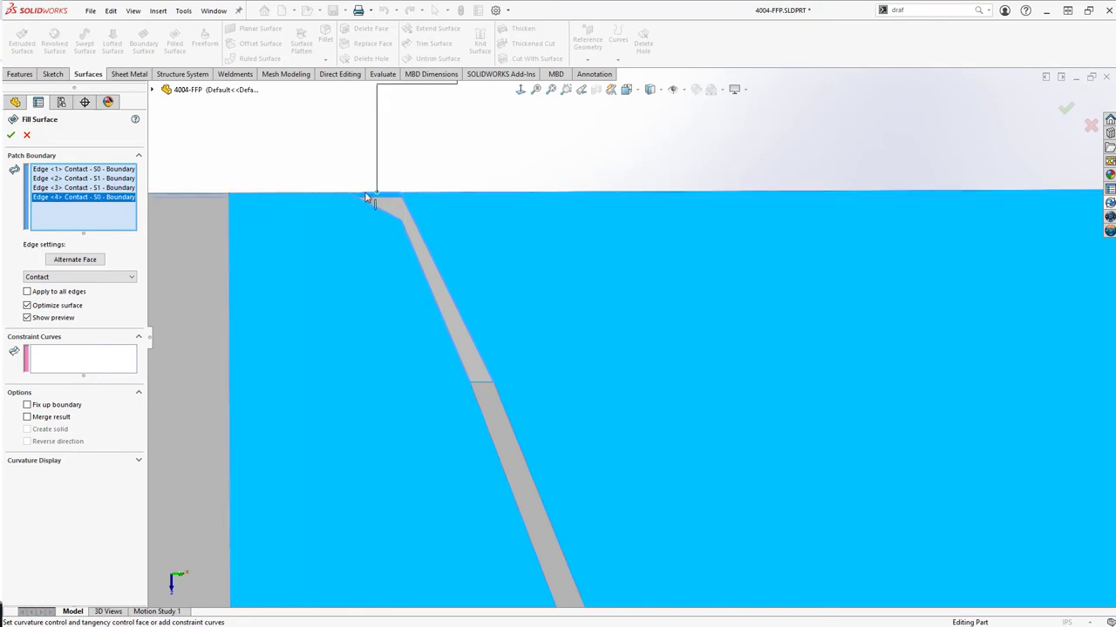
click(360, 192)
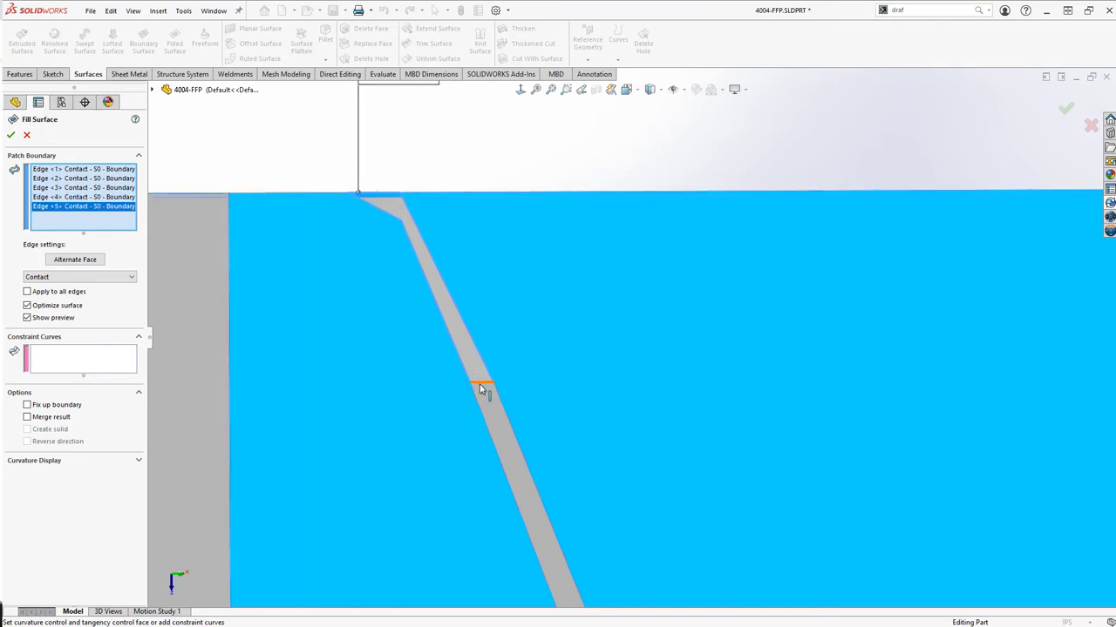
click(479, 384)
scroll(393, 373, up, 3)
key(Return)
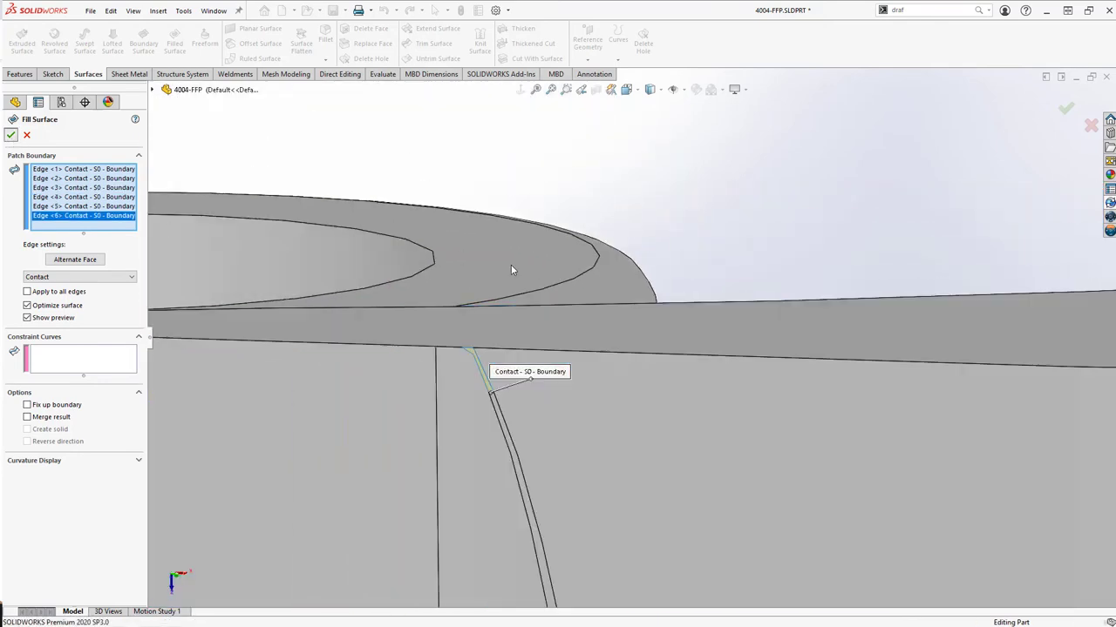
scroll(692, 322, up, 5)
middle_drag(696, 323, 636, 311)
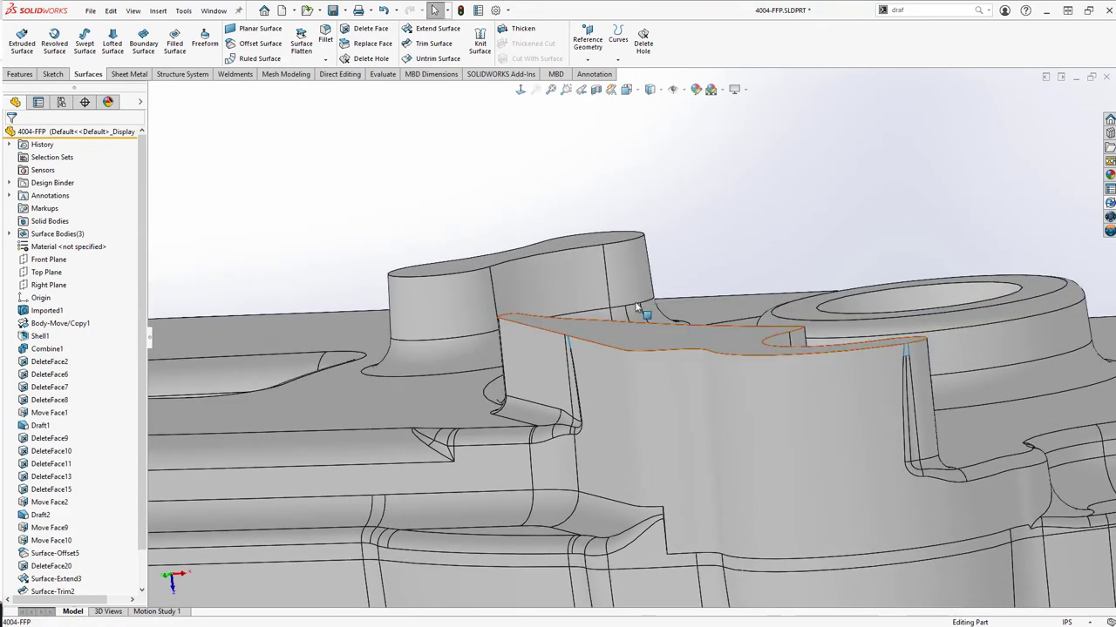
Step: Knit Surface-Fill3, Surface-Fill4 and Surface-Trim2 with Create solid into one solid body
click(481, 44)
scroll(589, 348, down, 2)
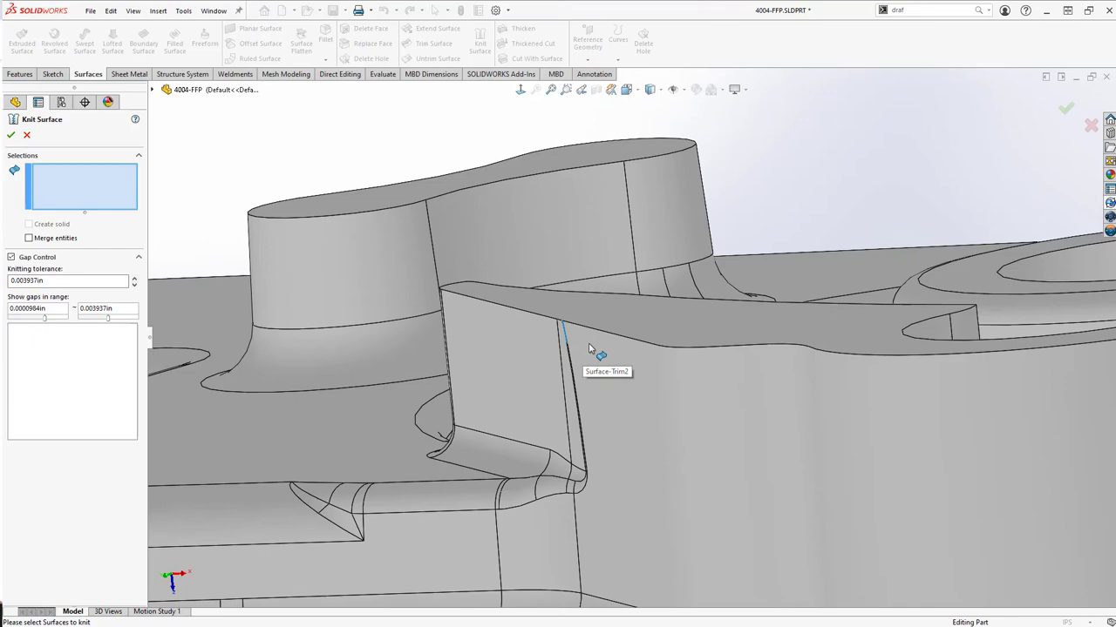
scroll(589, 348, down, 3)
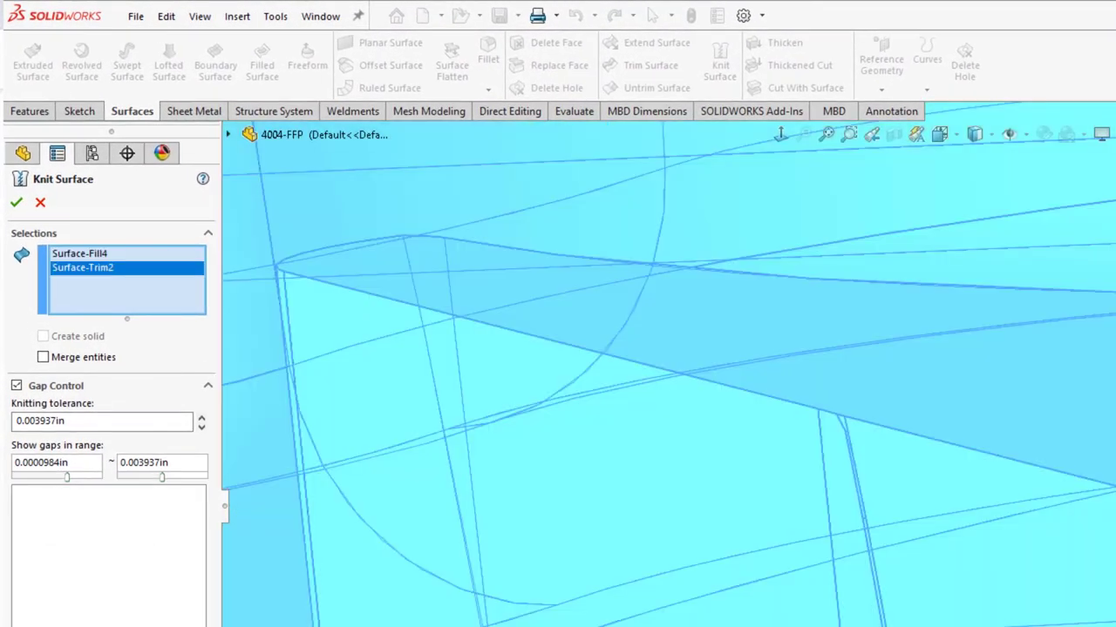
scroll(668, 375, up, 5)
scroll(669, 374, up, 3)
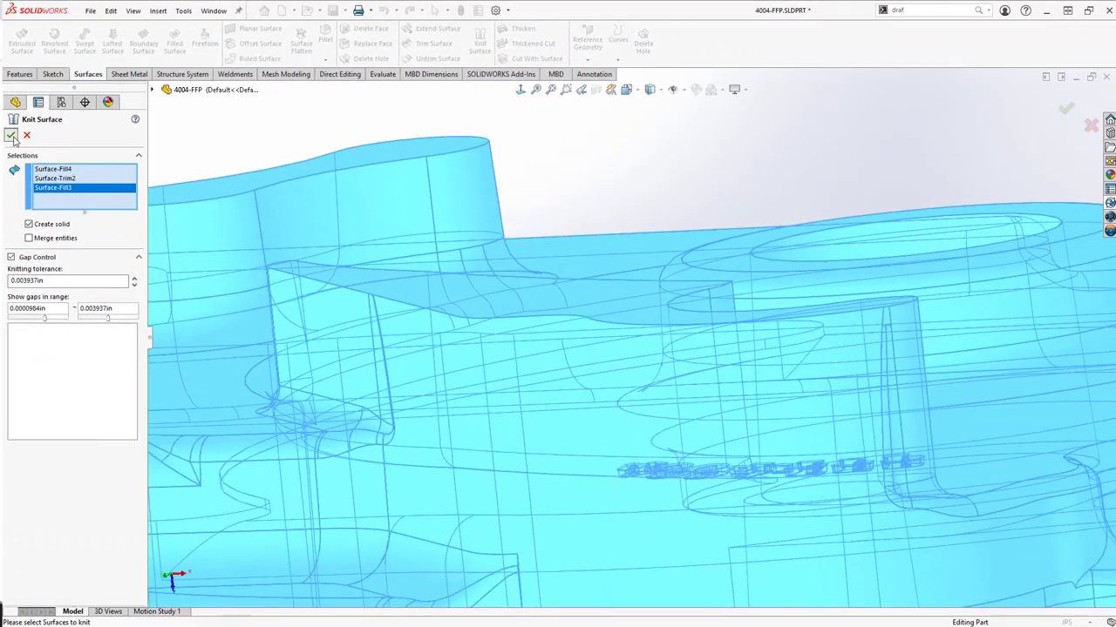
click(11, 136)
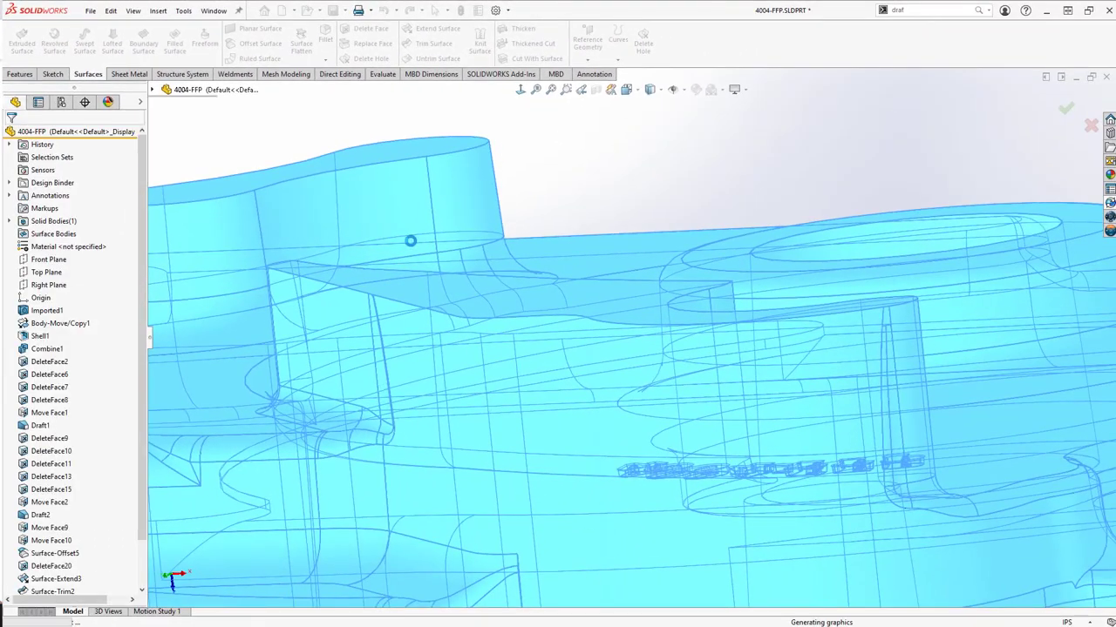
Step: Select Move Face10 through Surface-Knit2 in the tree and add them to a new folder named OP10
key(f)
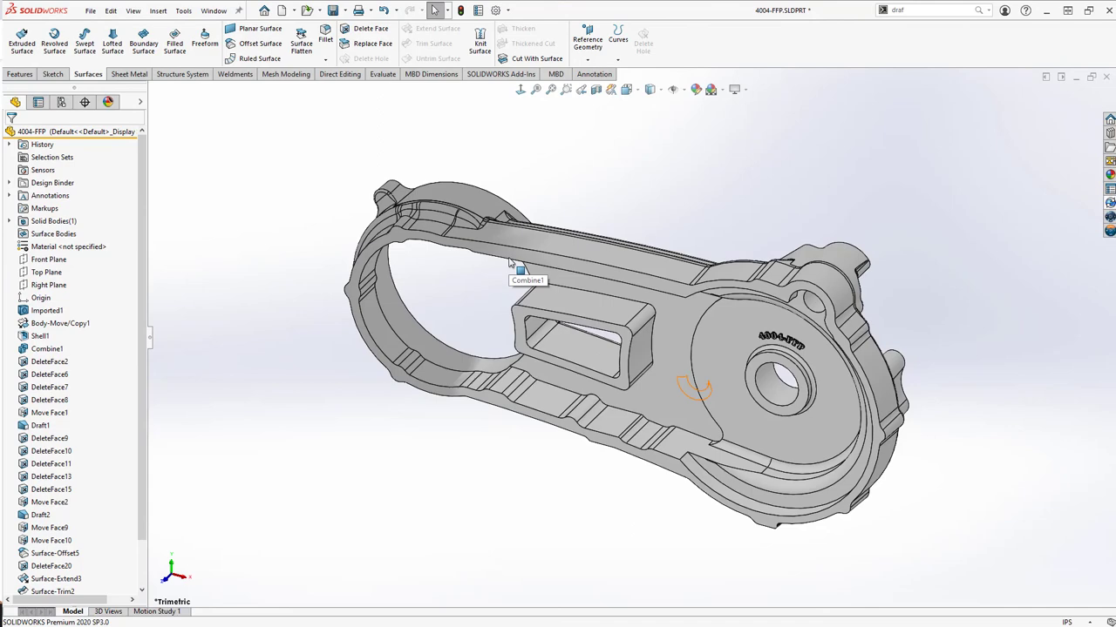
middle_drag(509, 261, 452, 325)
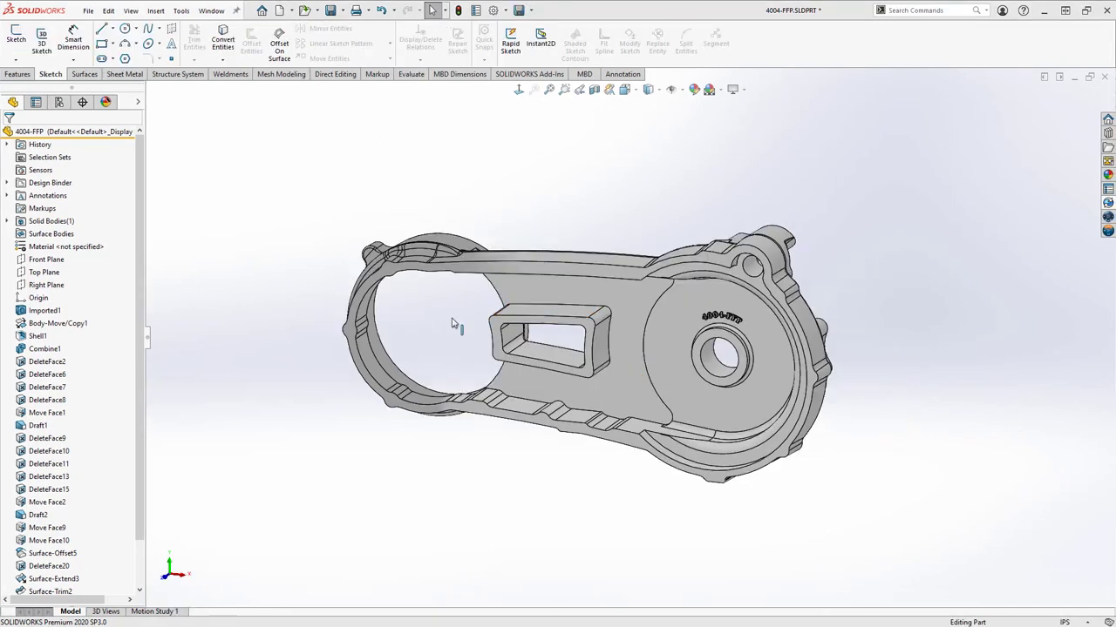
scroll(105, 392, down, 2)
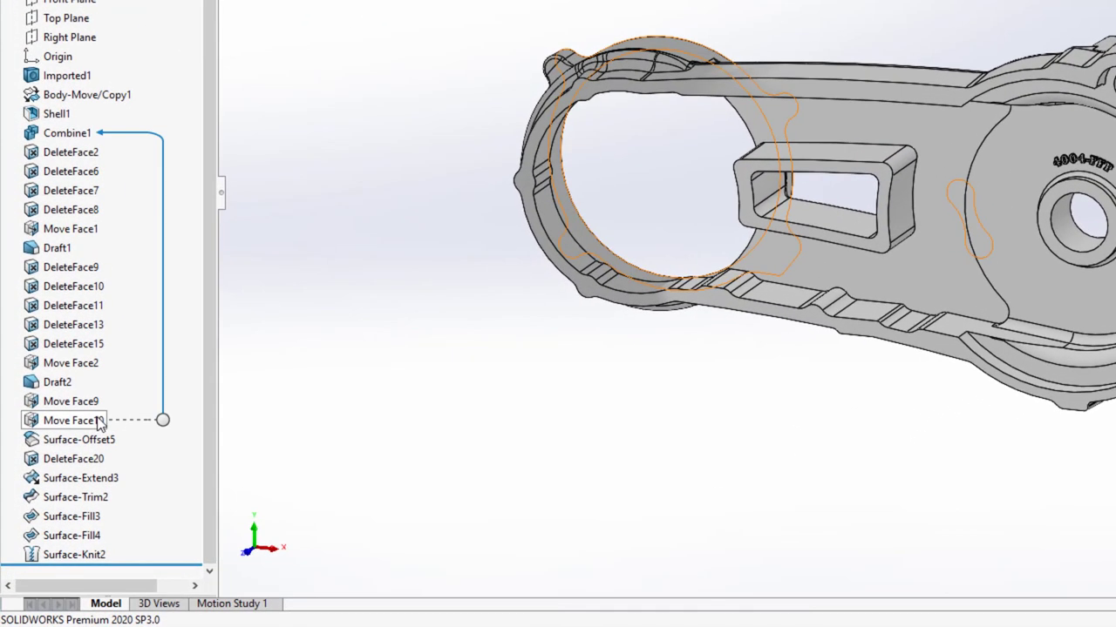
click(98, 422)
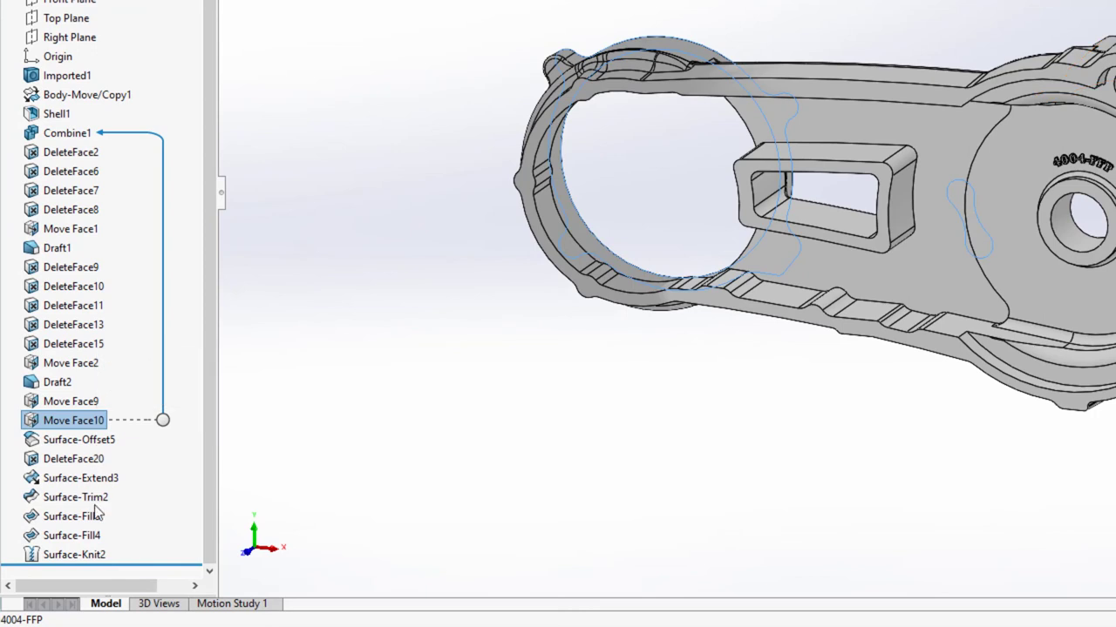
shift+click(97, 556)
right_click(98, 556)
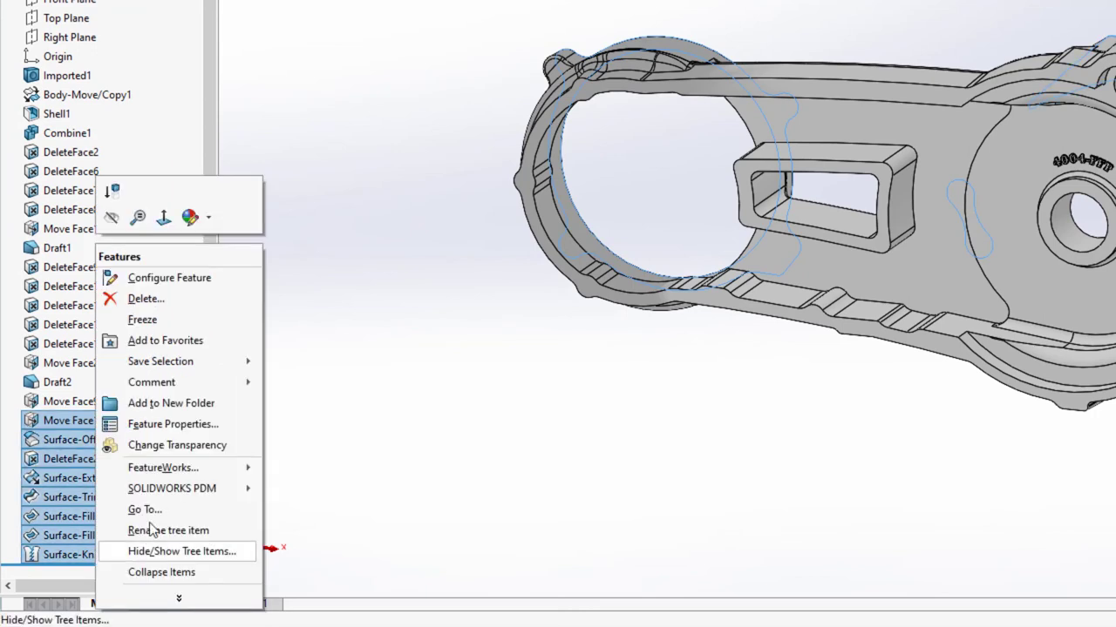
click(201, 404)
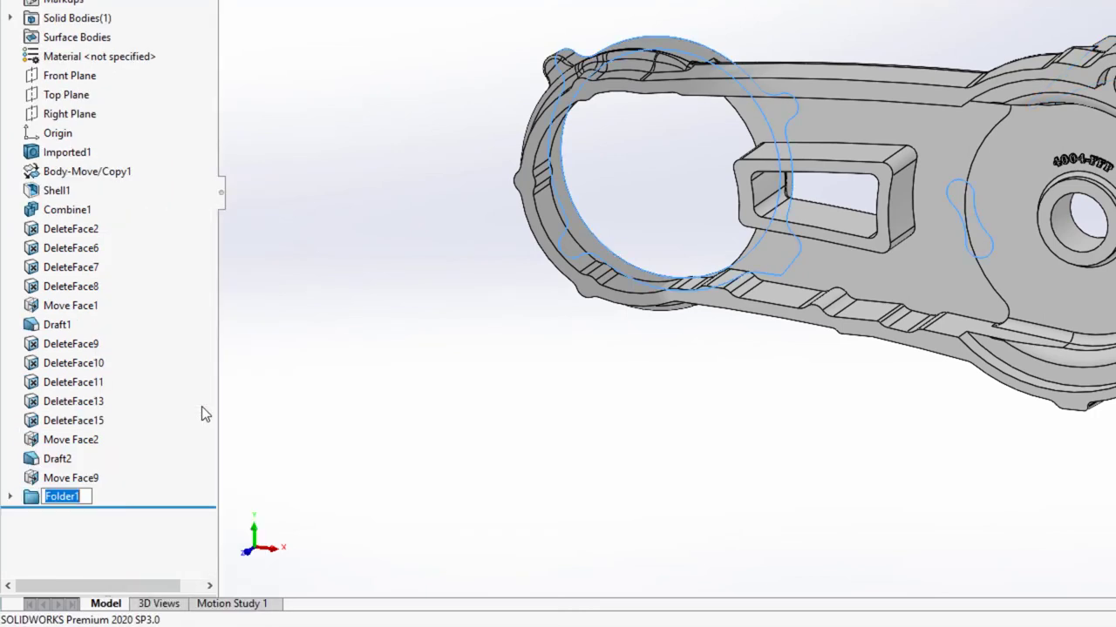
text(OP10)
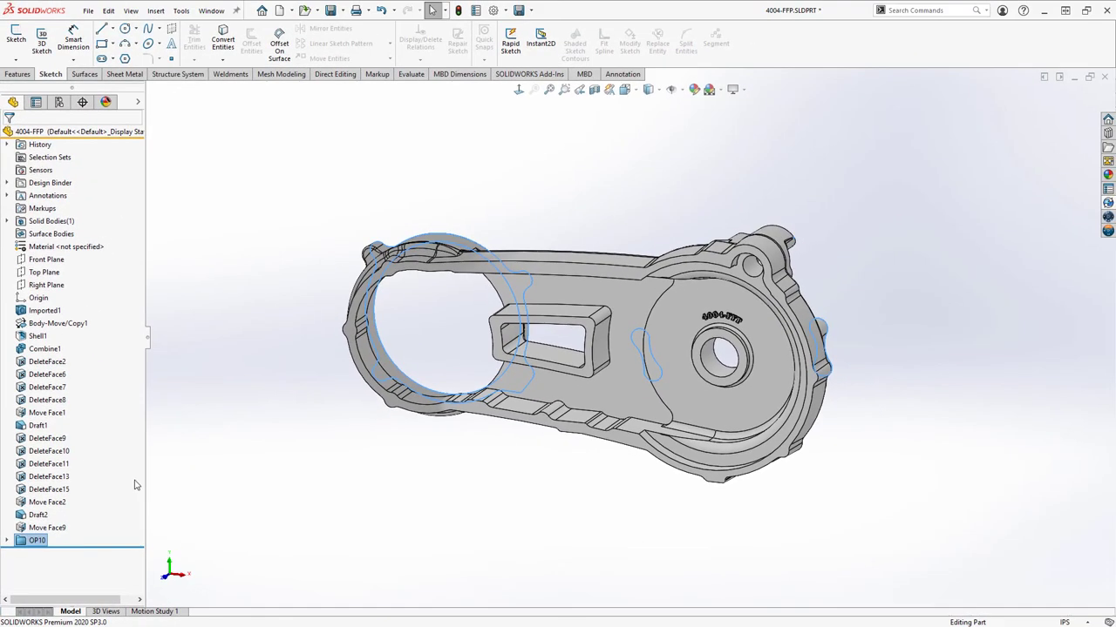
key(Return)
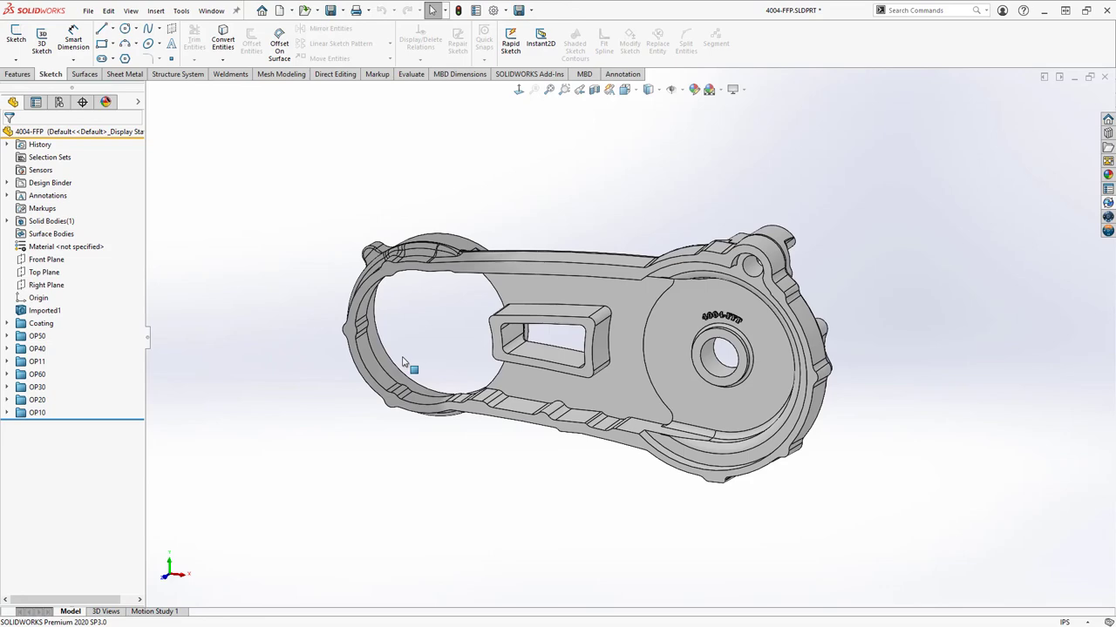
Step: Activate configurations OP10, OP20, OP40, OP50 and OP60 in turn, finishing on the pink COATED configuration
right_drag(403, 362, 442, 308)
click(58, 102)
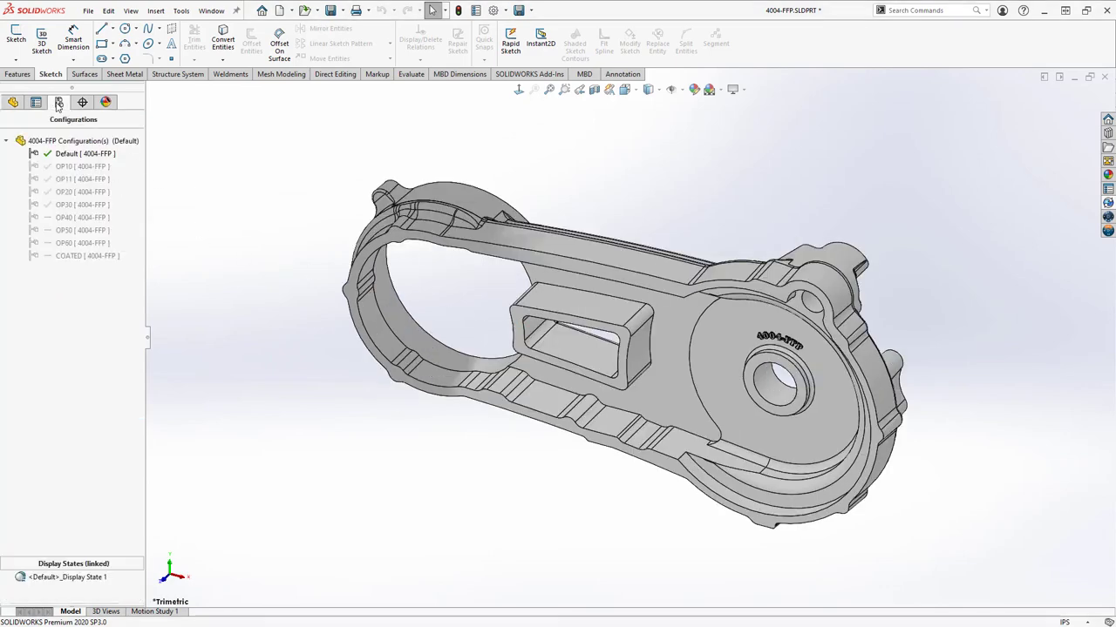
double_click(71, 167)
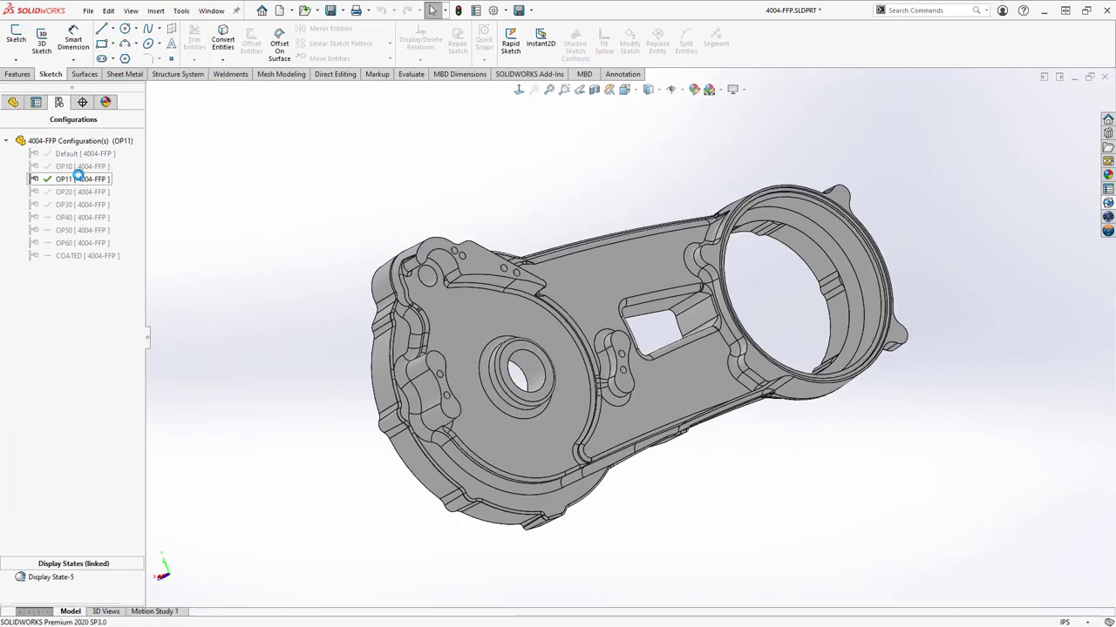
double_click(82, 191)
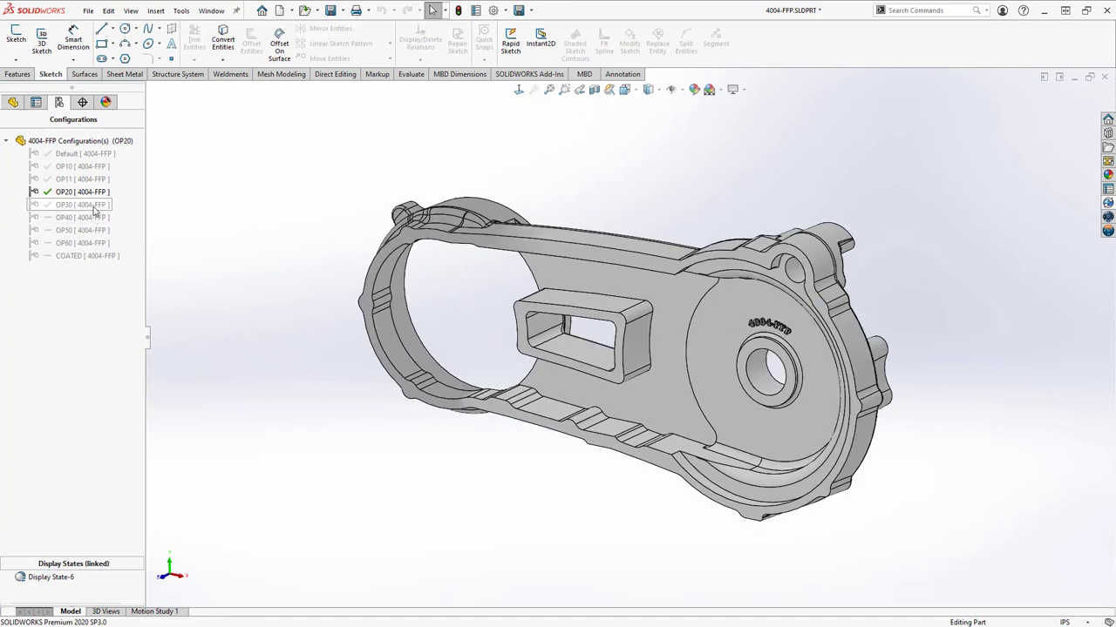
double_click(93, 217)
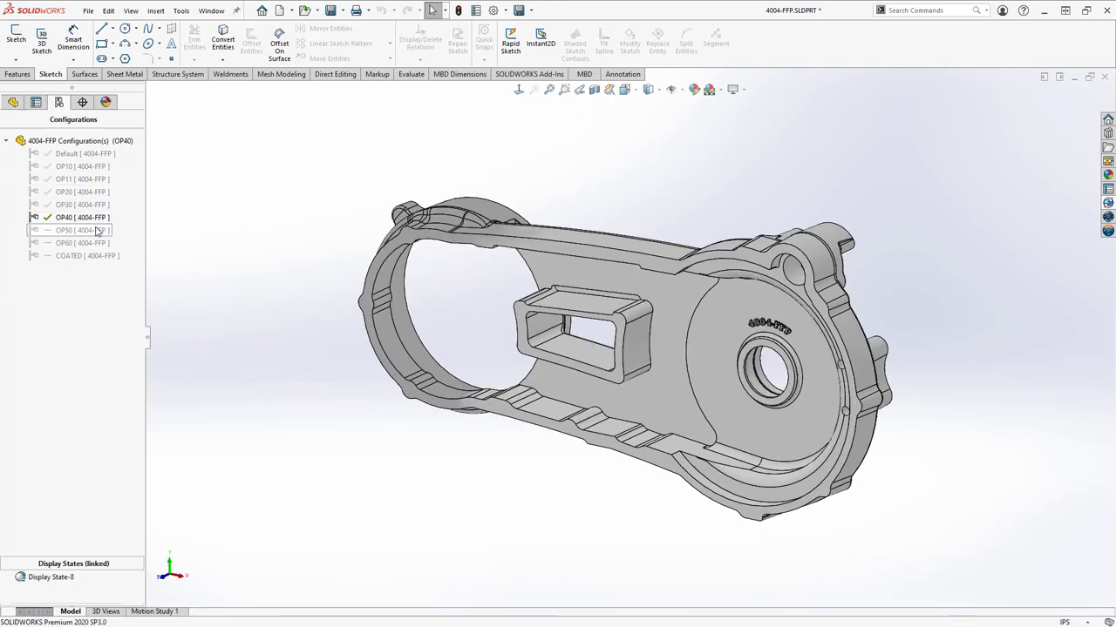
double_click(87, 230)
double_click(99, 243)
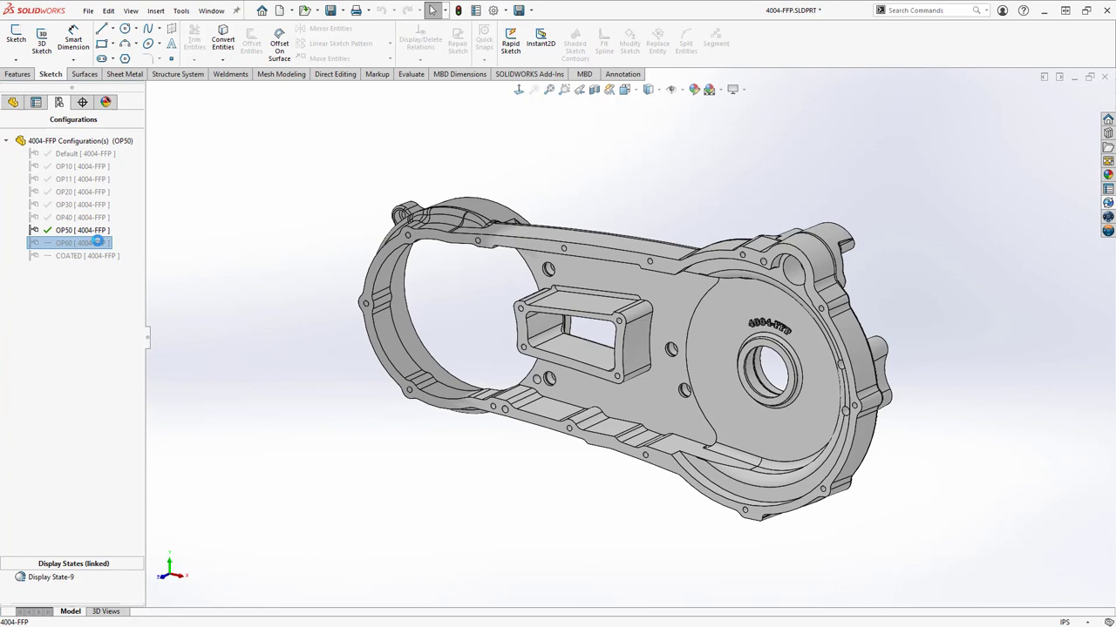
double_click(97, 256)
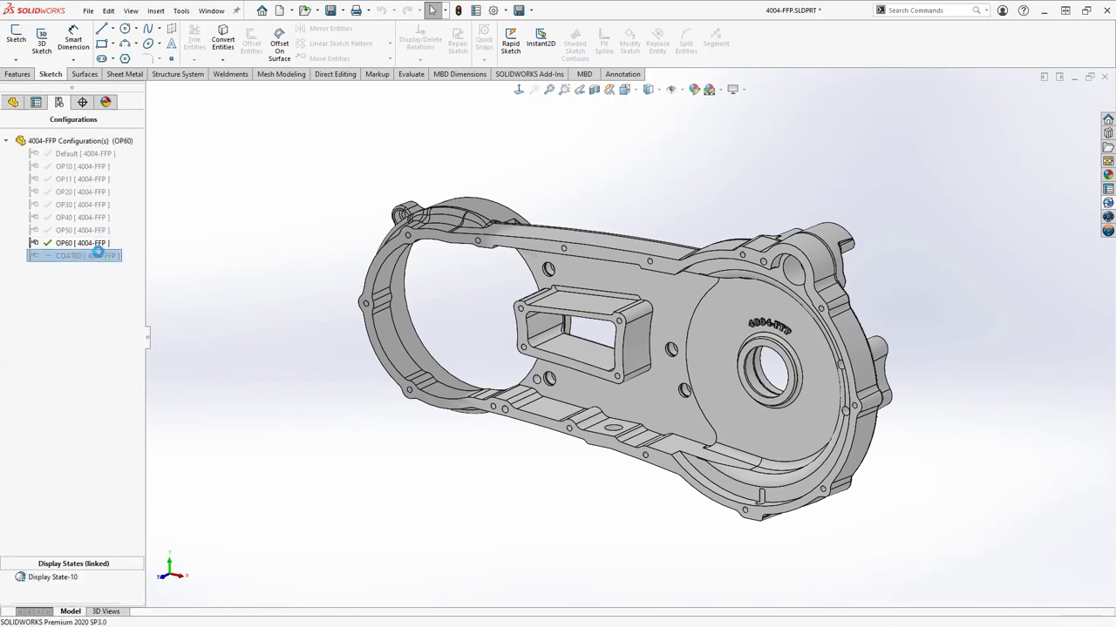
middle_drag(418, 322, 460, 349)
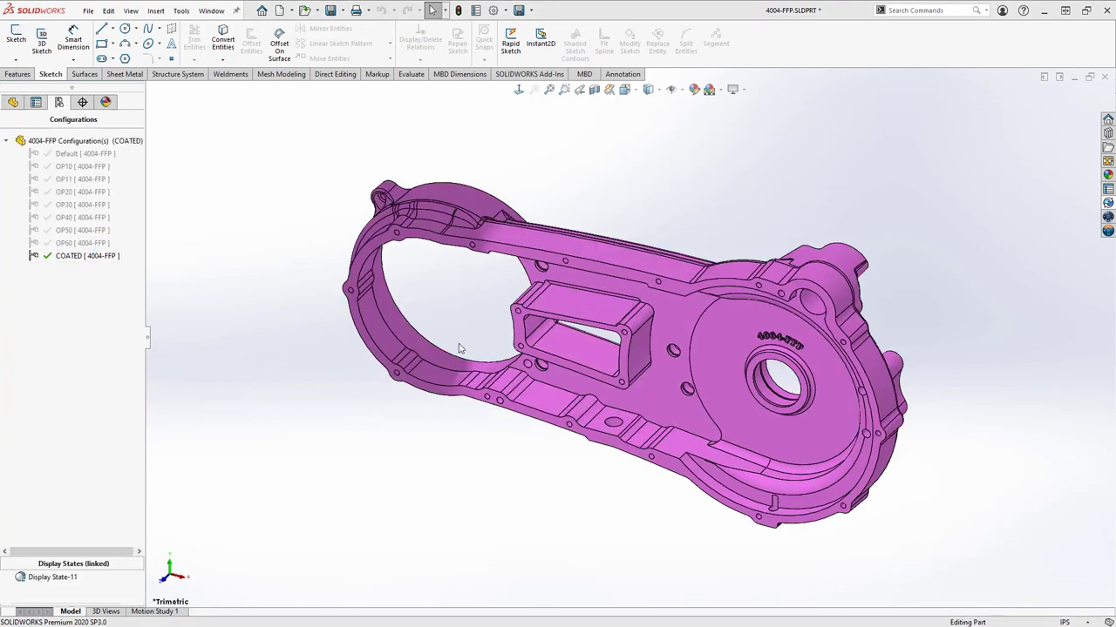